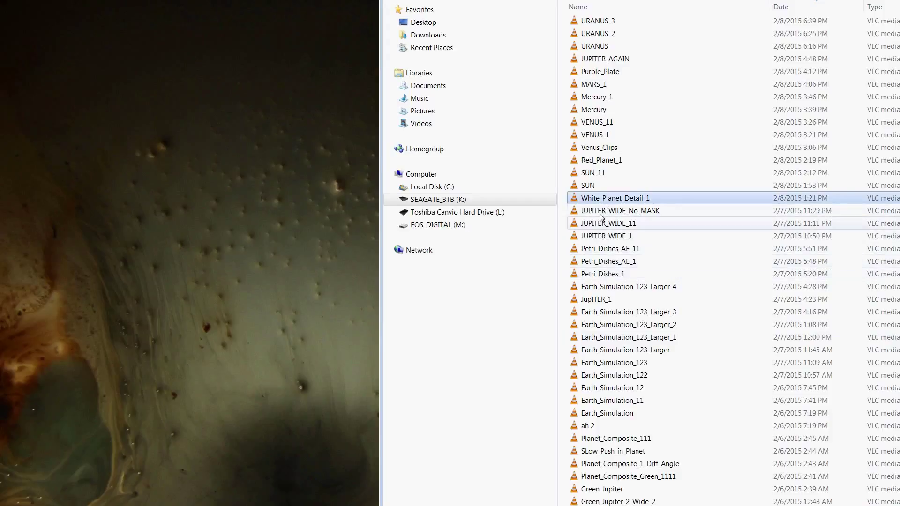
- Browse the video files on SEAGATE_3TB (K:), play the Jupiter_Sample_1 clip, and close the player
click(606, 236)
click(605, 301)
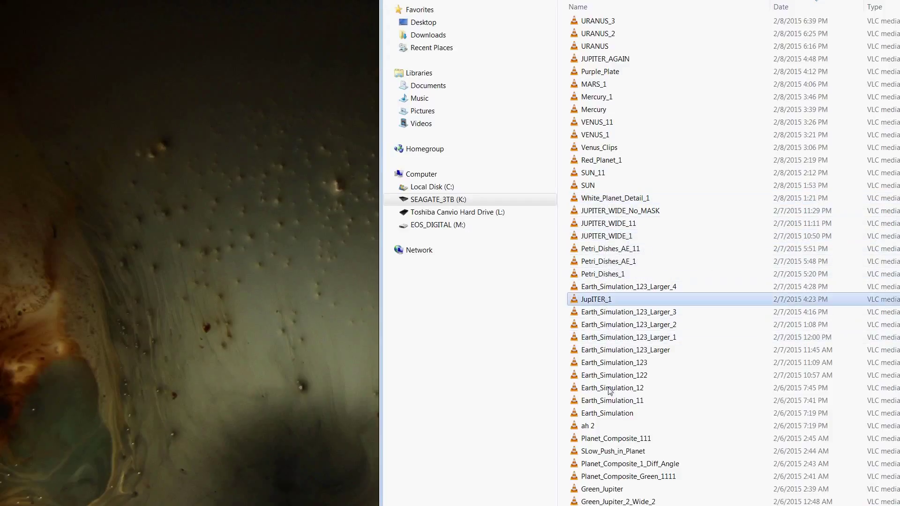
scroll(618, 436, down, 3)
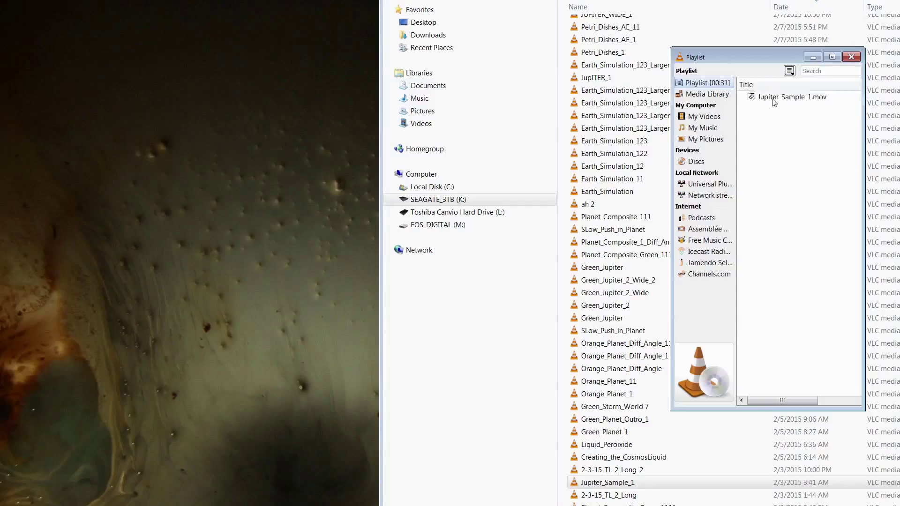
click(852, 57)
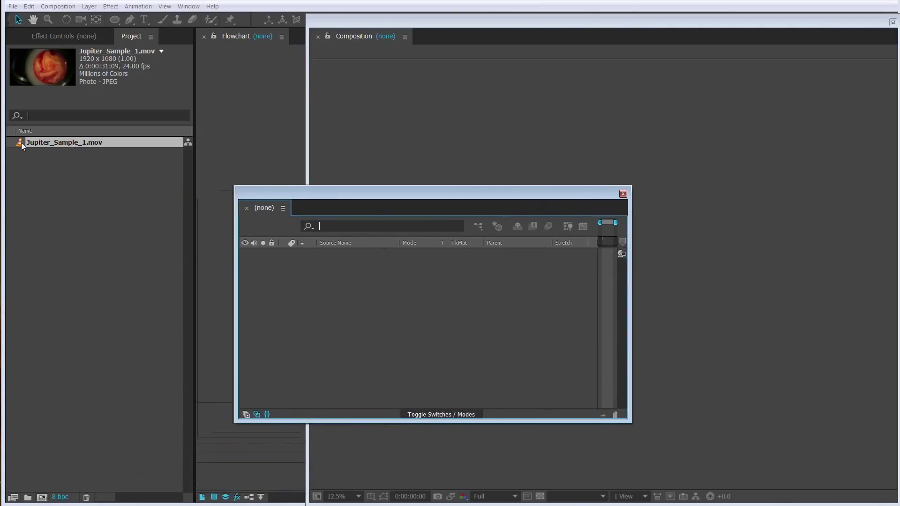
- Switch to After Effects and examine the planet footage in the Jupiter_Sample_1 composition, both close up and as a whole frame
drag(21, 143, 13, 498)
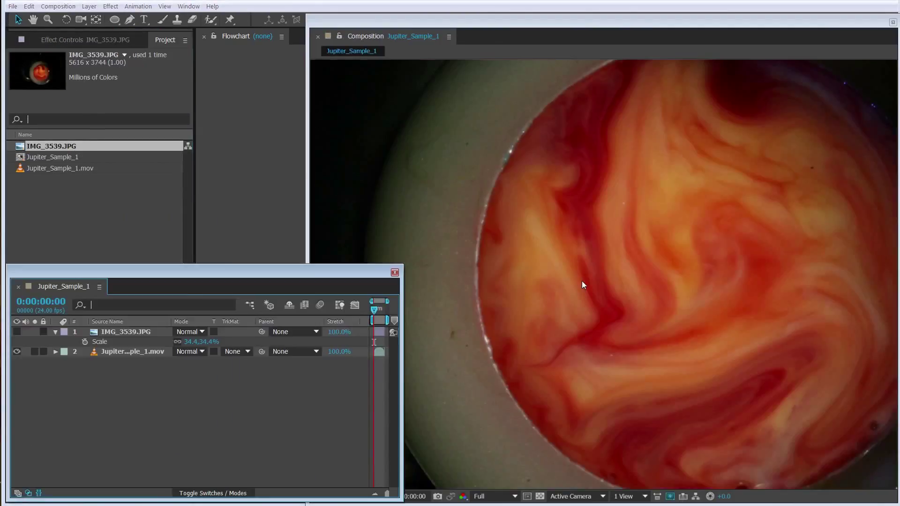
scroll(581, 280, up, 2)
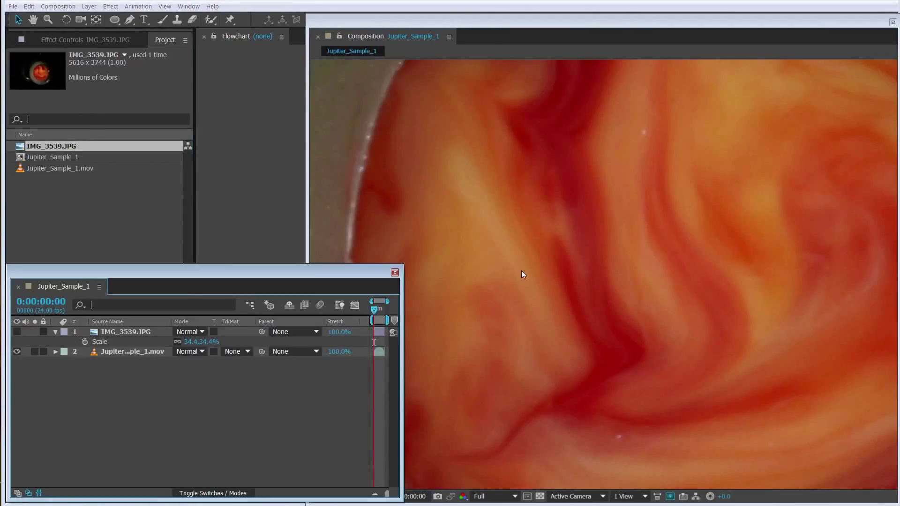
scroll(474, 262, down, 2)
scroll(585, 280, down, 2)
scroll(585, 279, up, 3)
scroll(585, 279, down, 1)
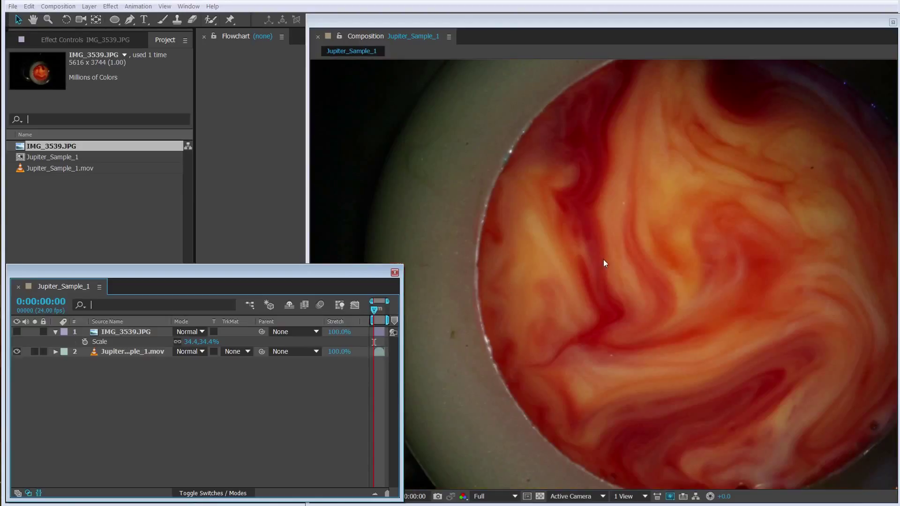
scroll(597, 280, down, 3)
scroll(598, 282, up, 2)
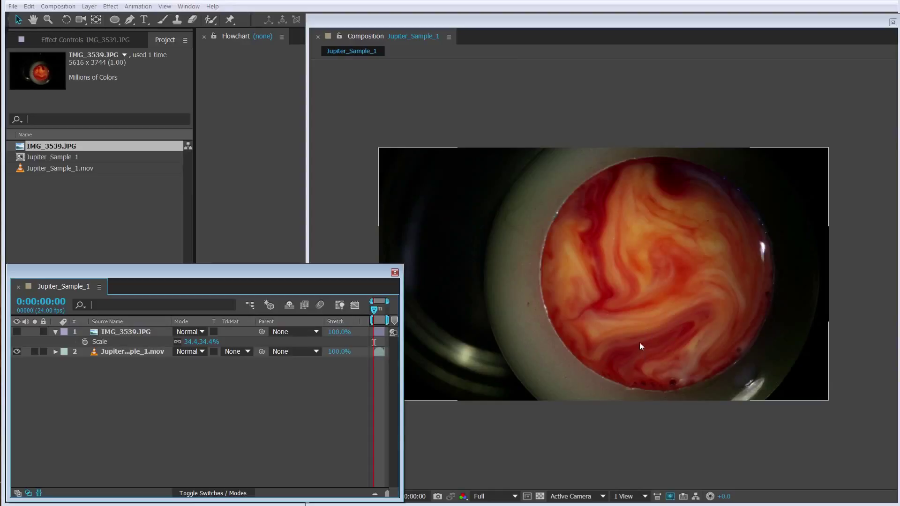
click(114, 20)
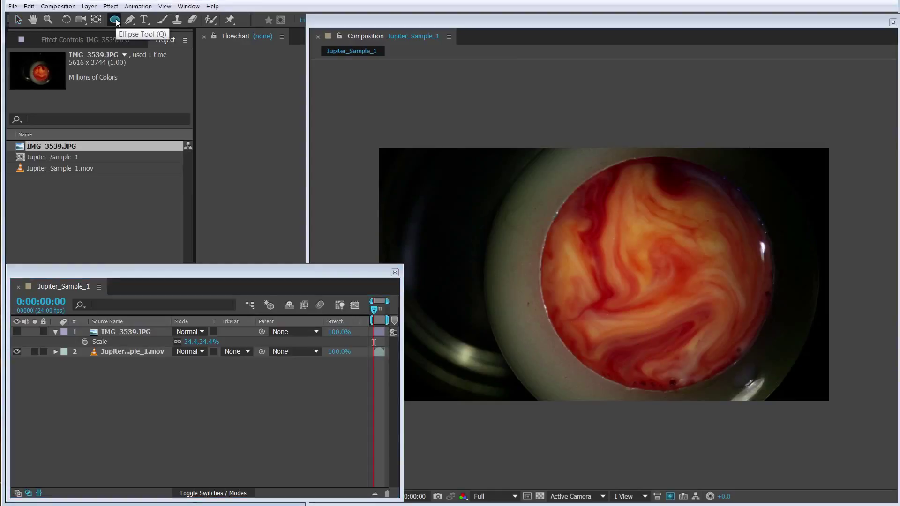
drag(114, 23, 153, 48)
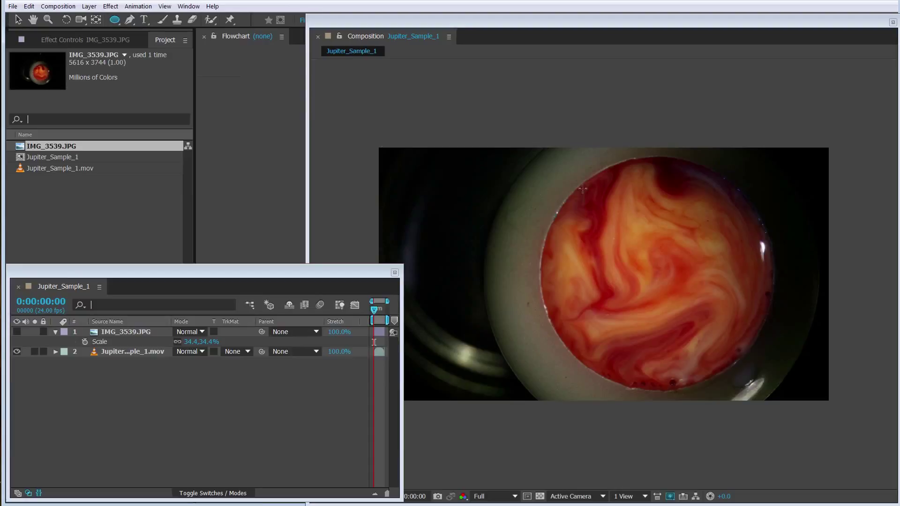
drag(583, 189, 754, 368)
key(ctrl+z)
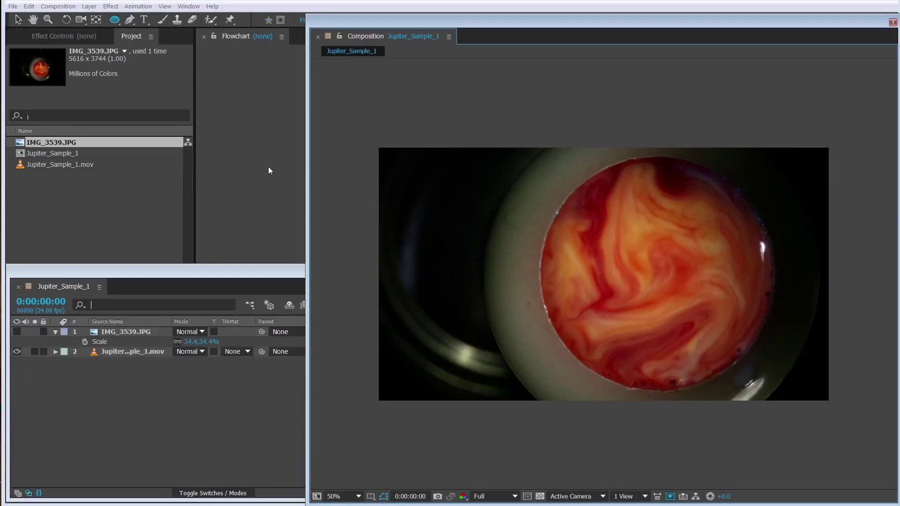
- Draw a circular mask inside the planet's edge on the Jupiter_Sample_1.mov layer with the Ellipse tool
click(130, 351)
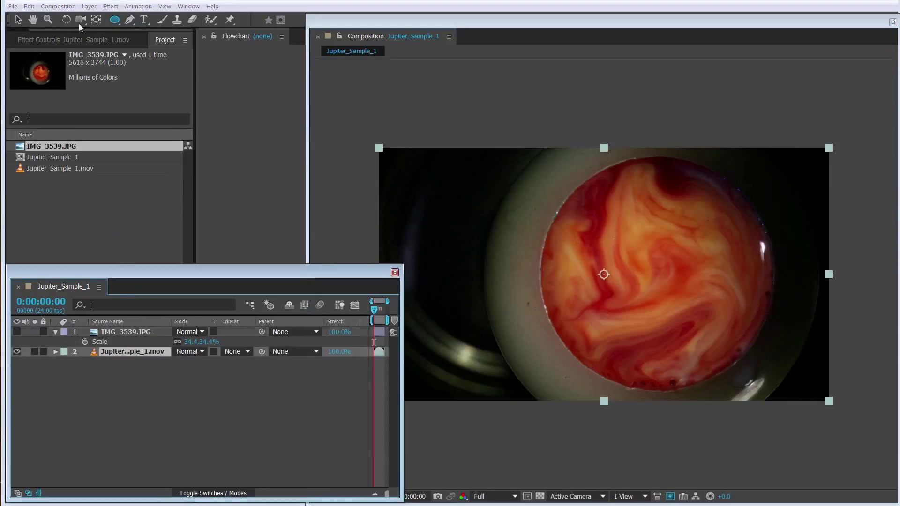
drag(561, 174, 692, 349)
key(v)
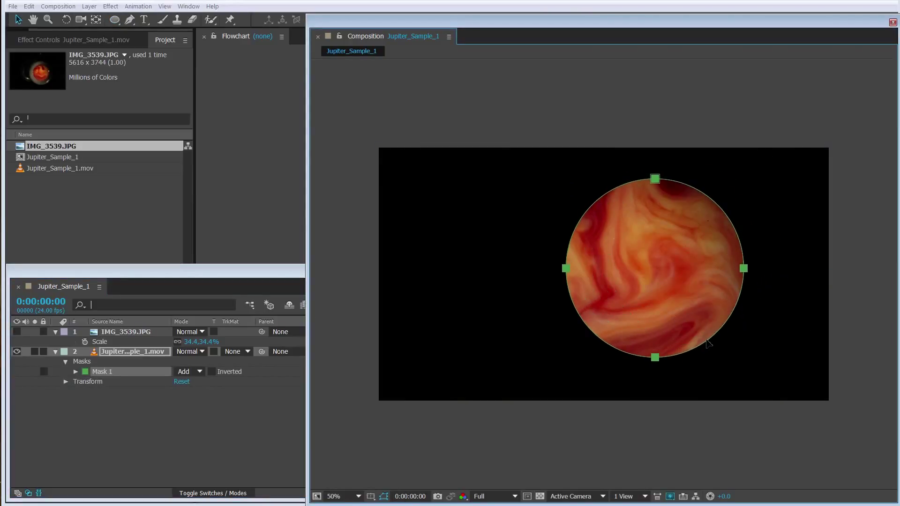
- Delete the circular mask from the Jupiter_Sample_1.mov layer
click(216, 461)
click(96, 372)
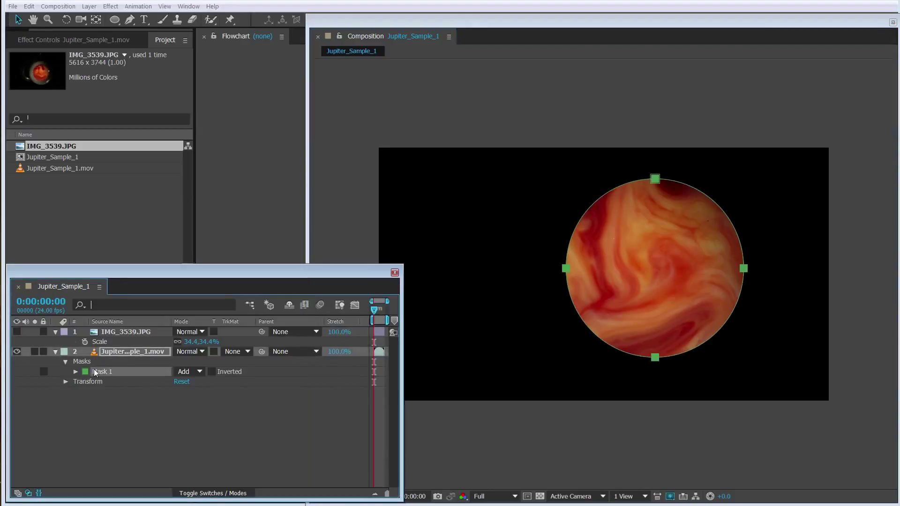
key(Delete)
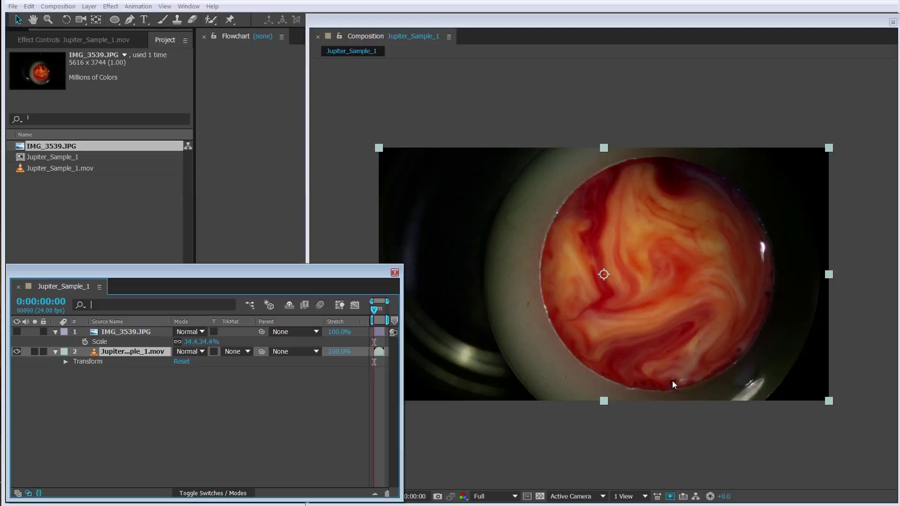
- Delete the IMG_3539.JPG layer from the composition and duplicate the Jupiter_Sample_1.mov layer
click(136, 333)
key(Delete)
click(137, 331)
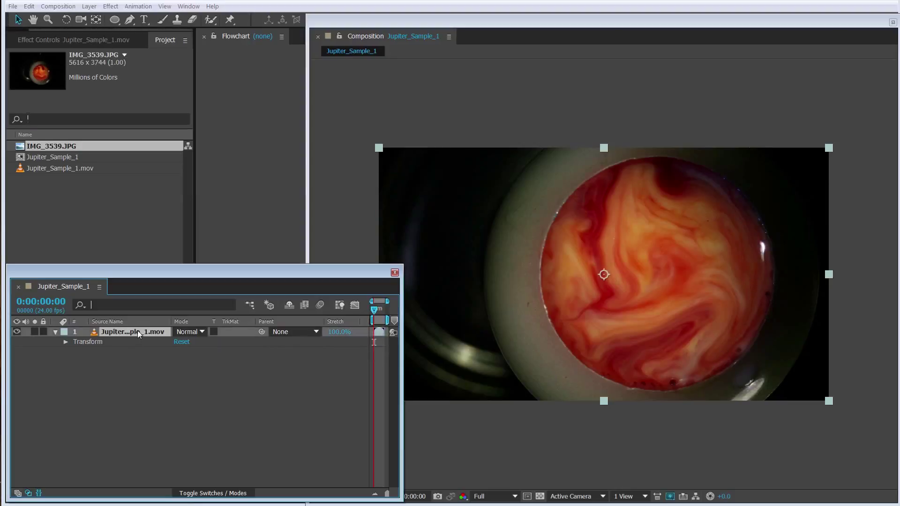
key(ctrl+d)
click(133, 365)
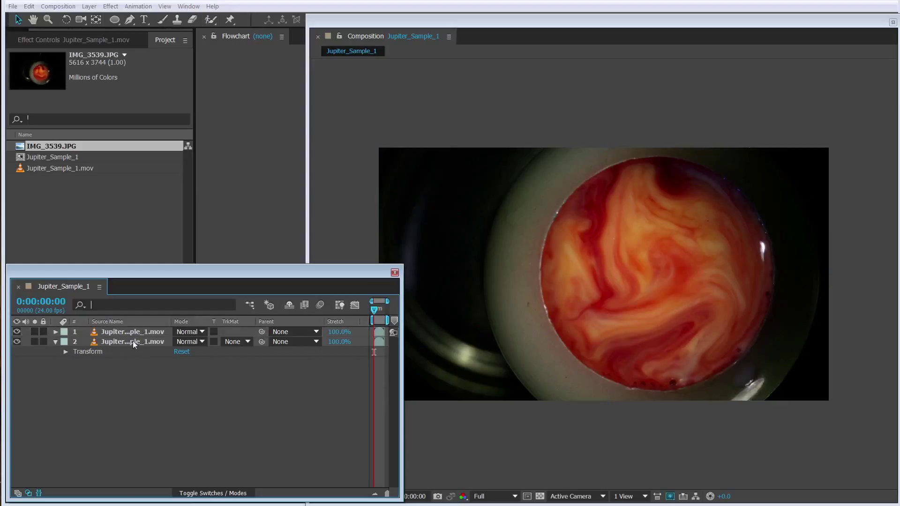
click(134, 333)
click(134, 364)
- Draw a small closed Pen mask on the upper Jupiter_Sample_1.mov layer around the clean area just below the white glare
click(135, 333)
scroll(721, 321, up, 1)
key(h)
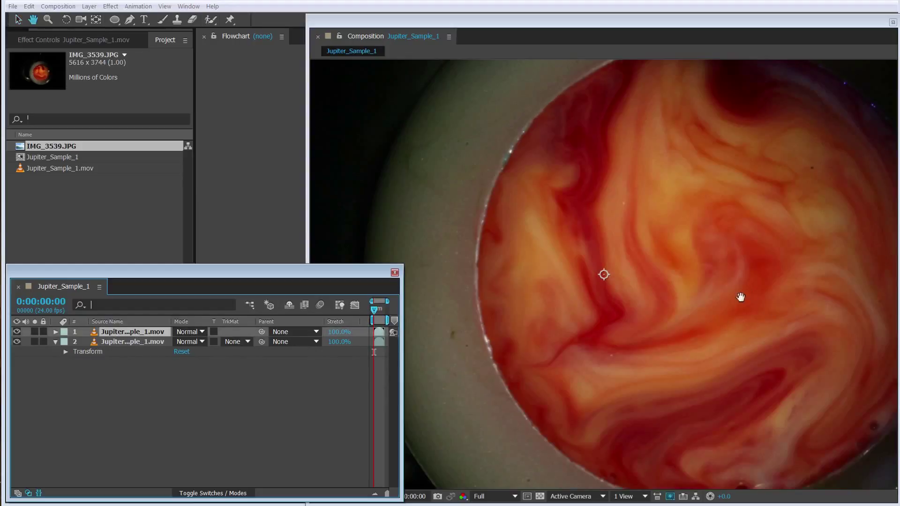
drag(740, 298, 564, 305)
key(g)
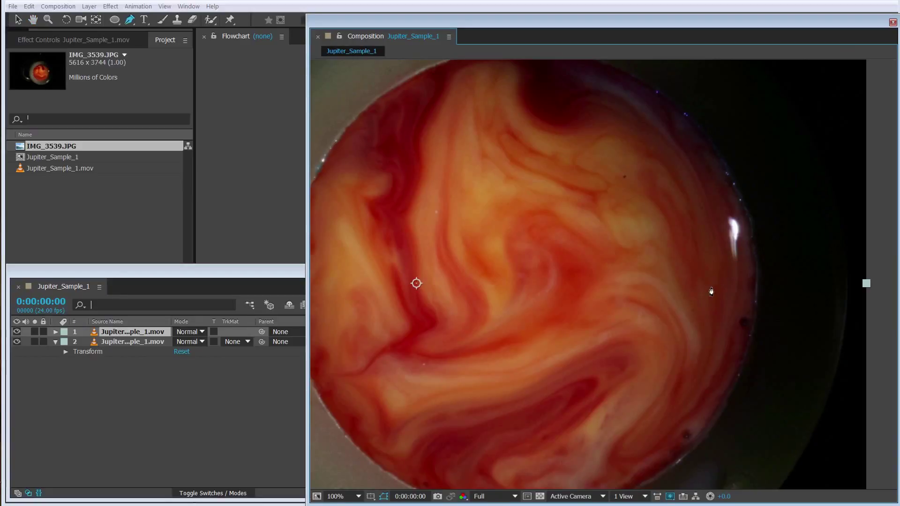
click(721, 265)
drag(716, 293, 749, 300)
drag(749, 264, 744, 262)
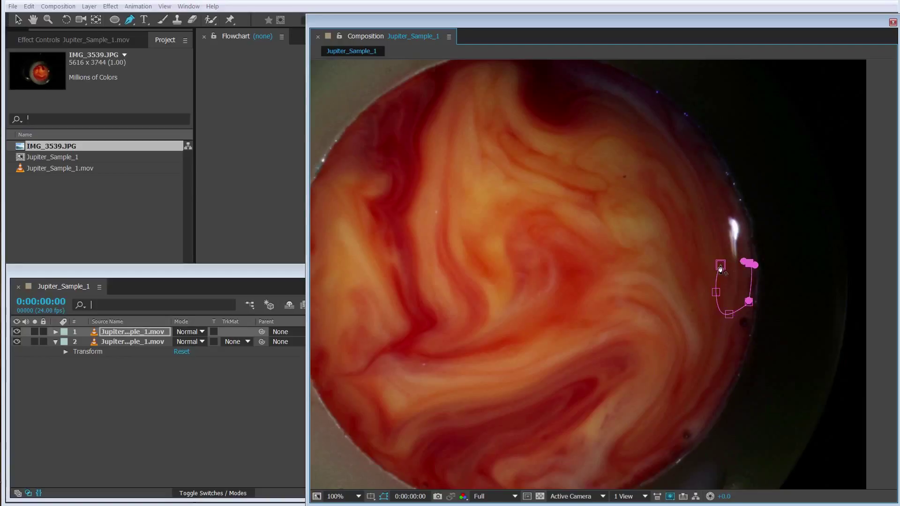
click(721, 265)
key(v)
click(733, 285)
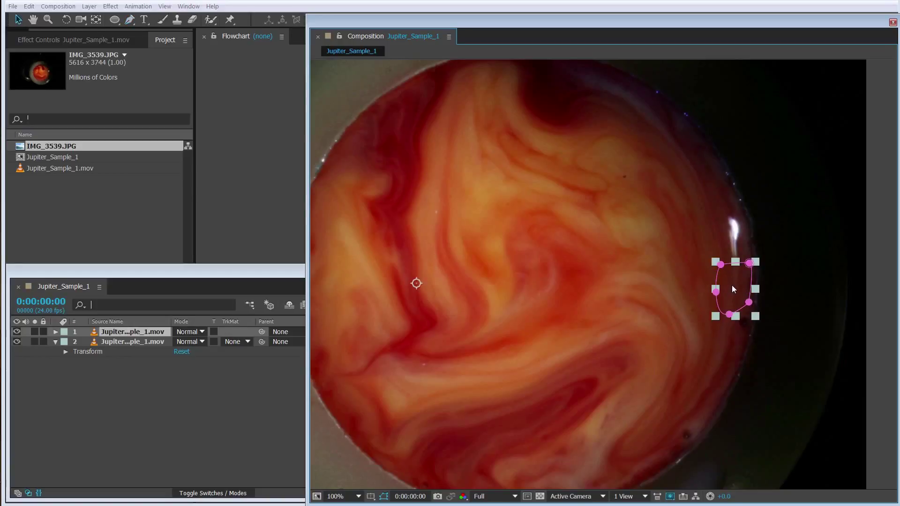
- Move the masked patch up over the white glare and extend the mask's lowest point slightly downward
key(period)
drag(685, 286, 657, 283)
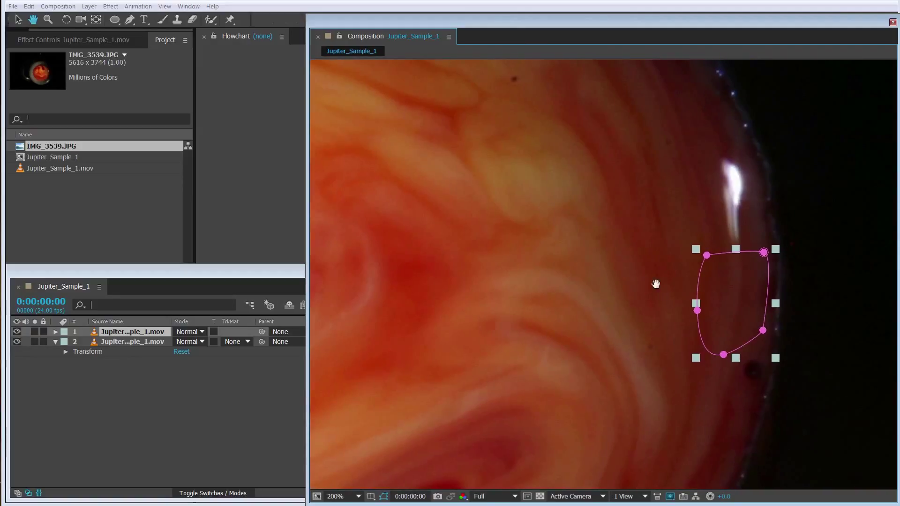
key(v)
drag(735, 305, 726, 202)
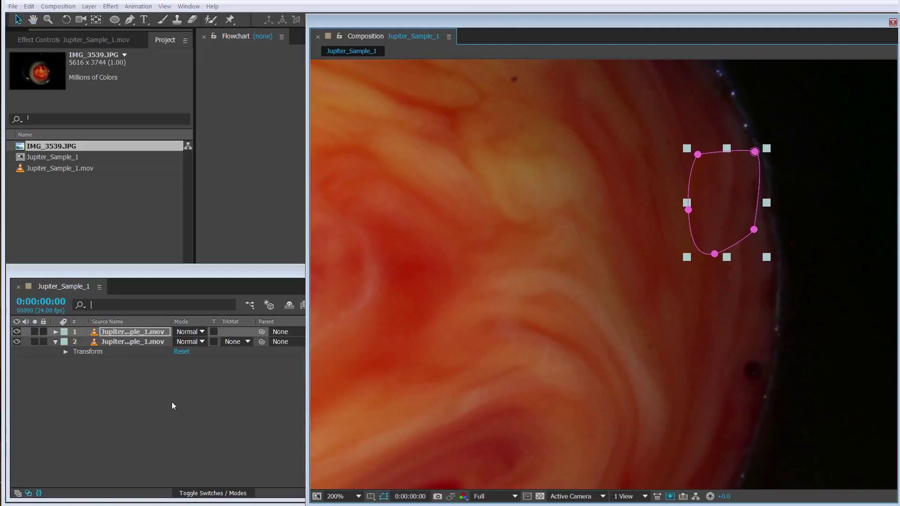
key(Return)
drag(715, 254, 725, 265)
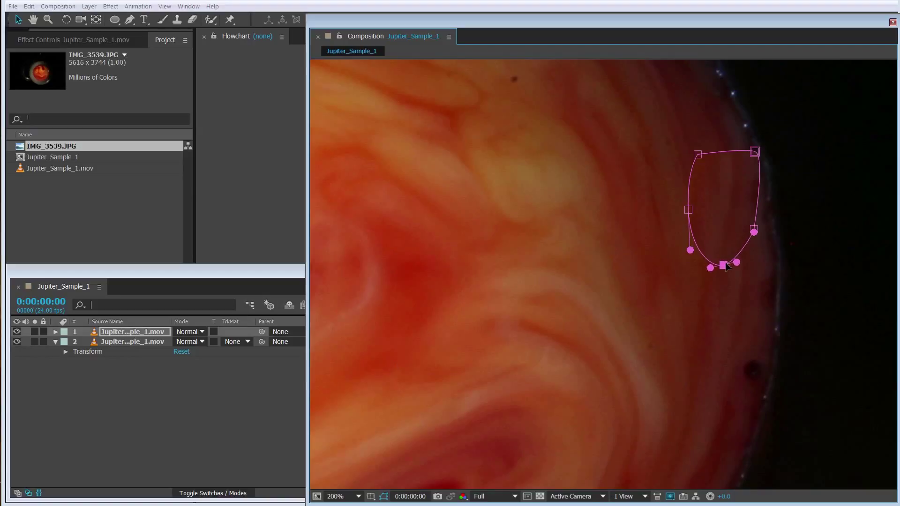
- Feather the patch layer's mask, trying 45 pixels and settling on 25 pixels
key(f)
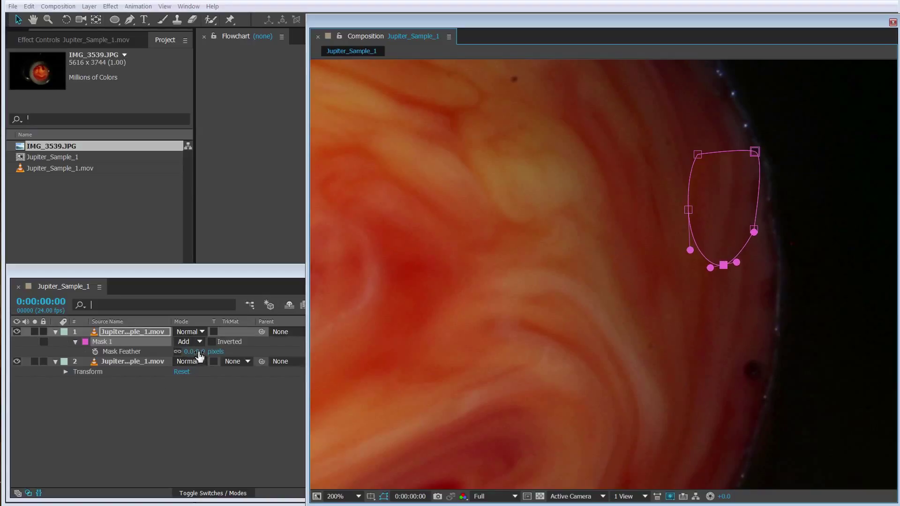
click(189, 352)
text(45)
key(Return)
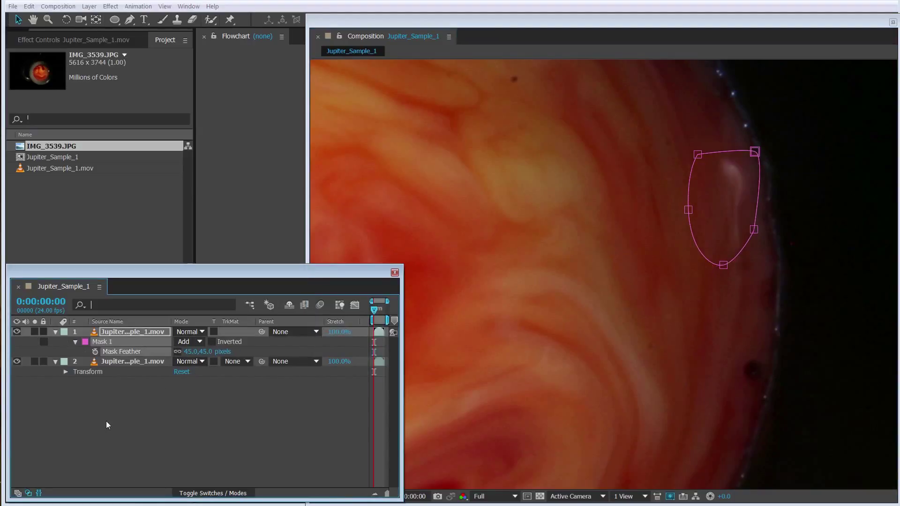
click(203, 351)
text(25)
key(Return)
- Reshape the patch mask by moving its points outward so that it covers the glare and follows the planet's edge
click(108, 341)
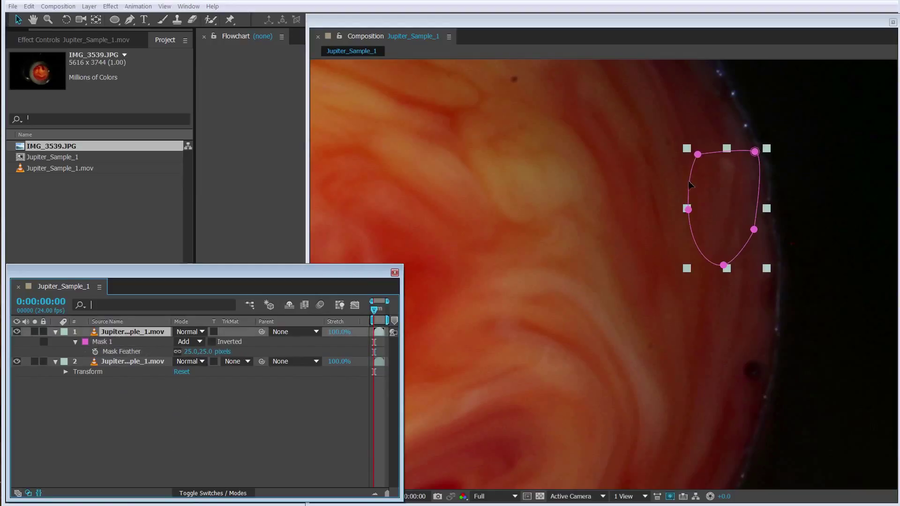
drag(754, 152, 757, 142)
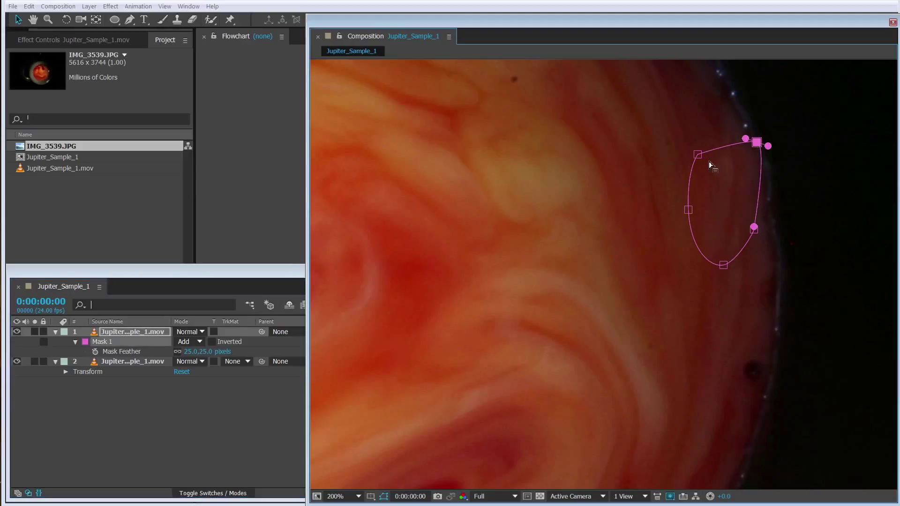
drag(698, 155, 682, 148)
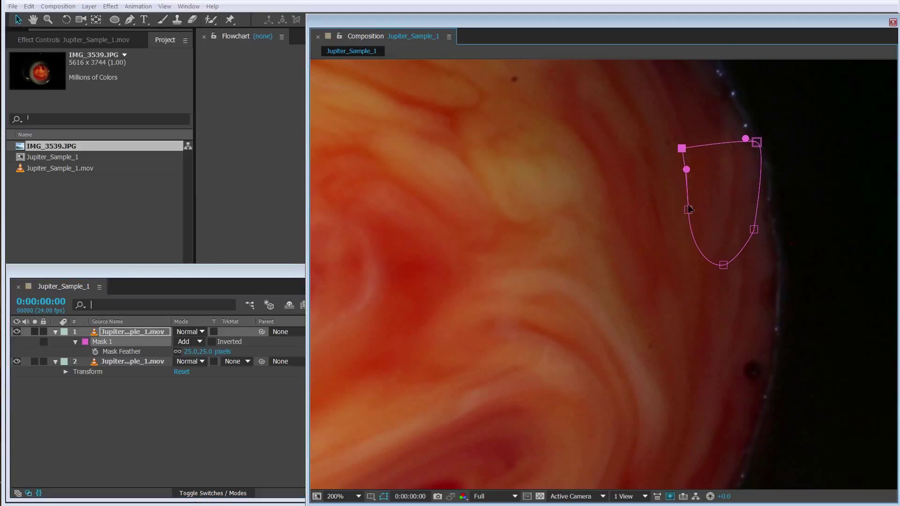
drag(689, 209, 672, 217)
drag(724, 264, 724, 269)
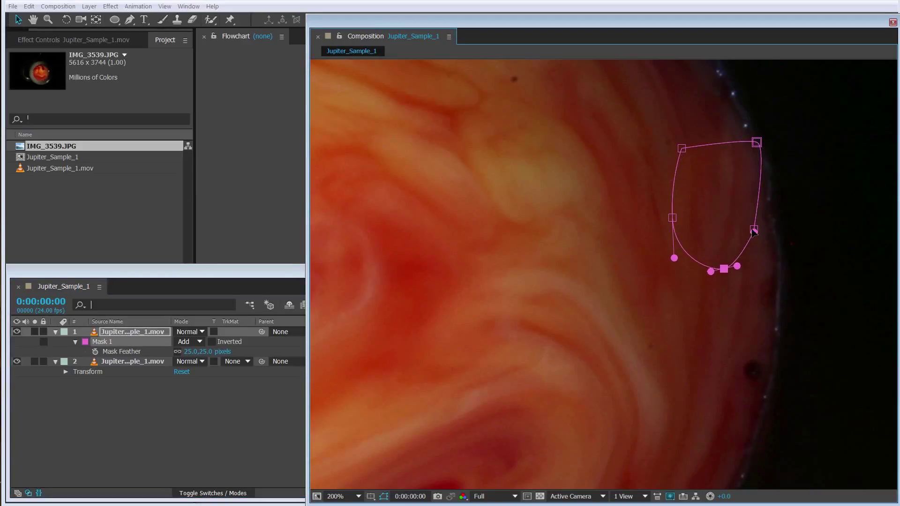
drag(754, 230, 760, 229)
drag(757, 142, 752, 141)
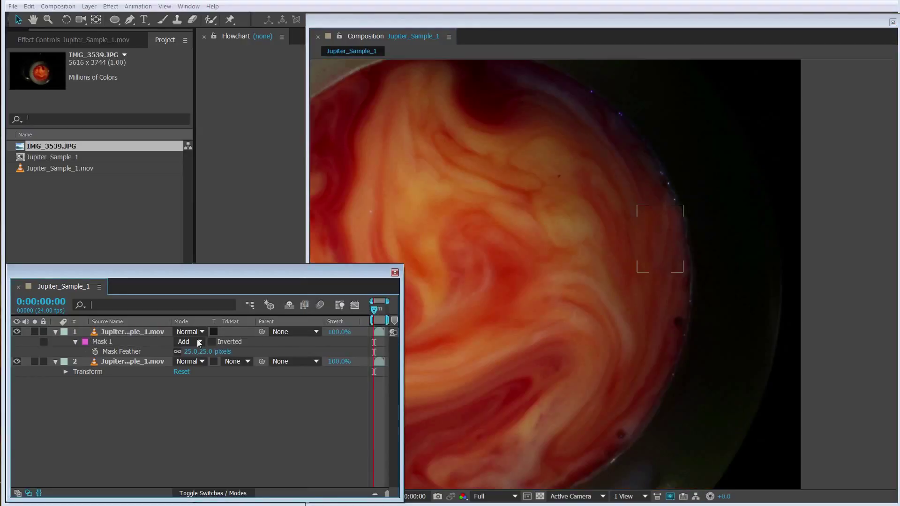
- Apply a Curves effect to the masked patch layer and slightly lower the RGB curve's midpoint
click(136, 334)
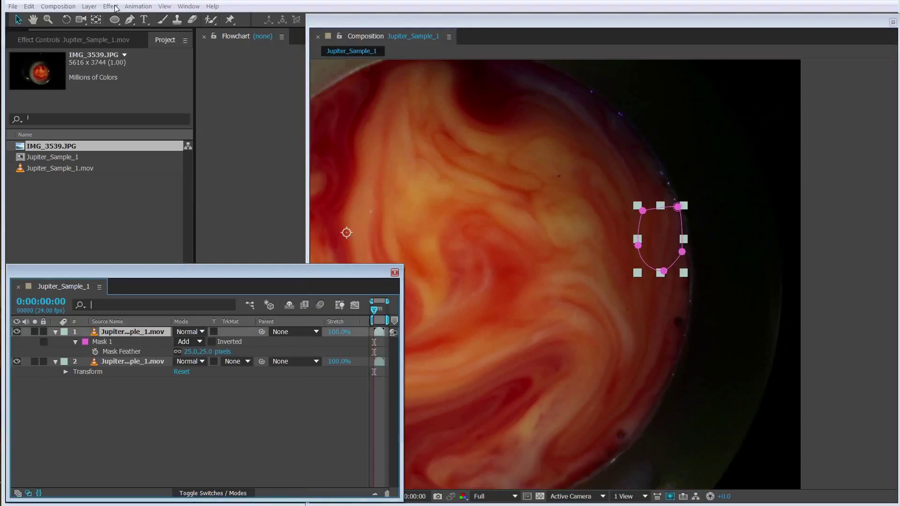
click(111, 6)
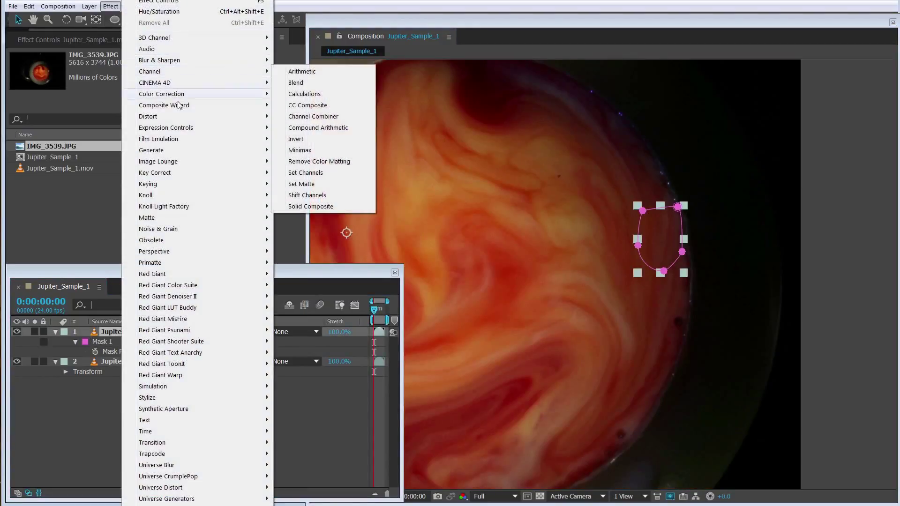
mouse_move(189, 94)
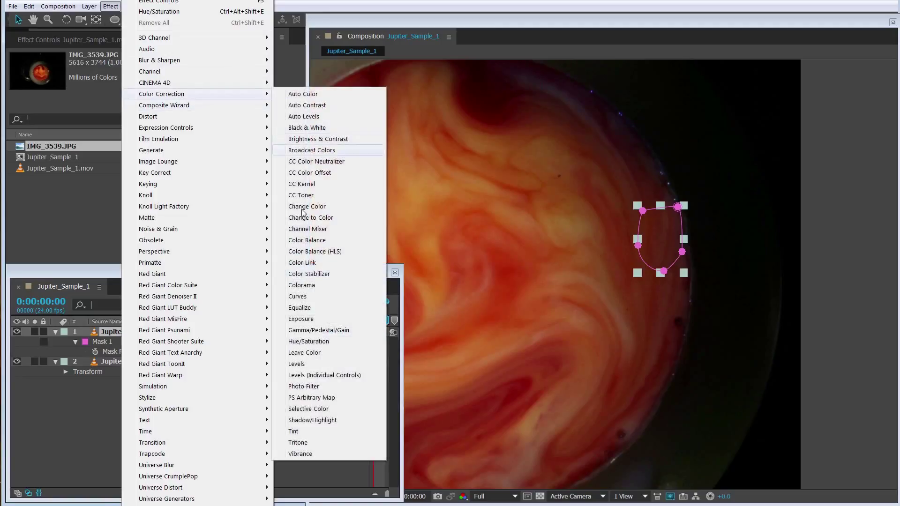
click(297, 297)
drag(108, 180, 110, 183)
click(212, 467)
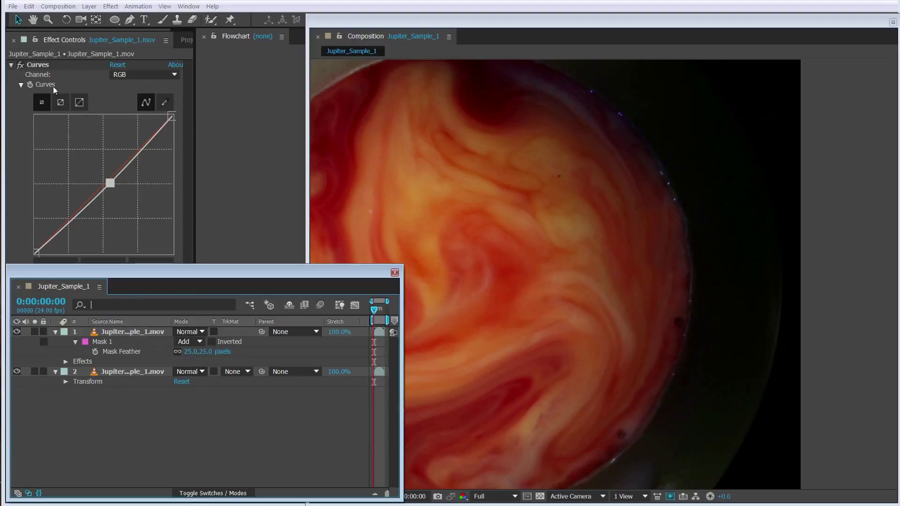
- Toggle the Curves effect to compare the patch before and after, and inspect how it blends with the planet
click(20, 66)
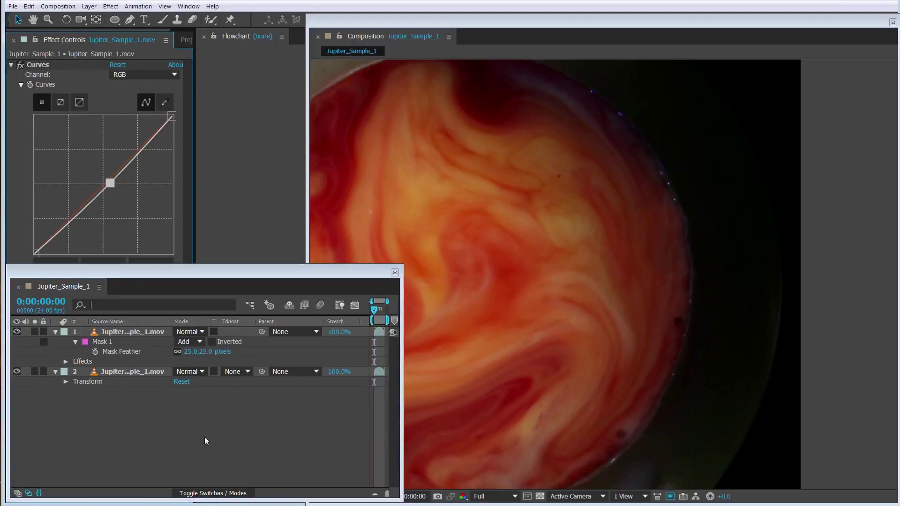
scroll(595, 299, down, 2)
scroll(595, 300, up, 4)
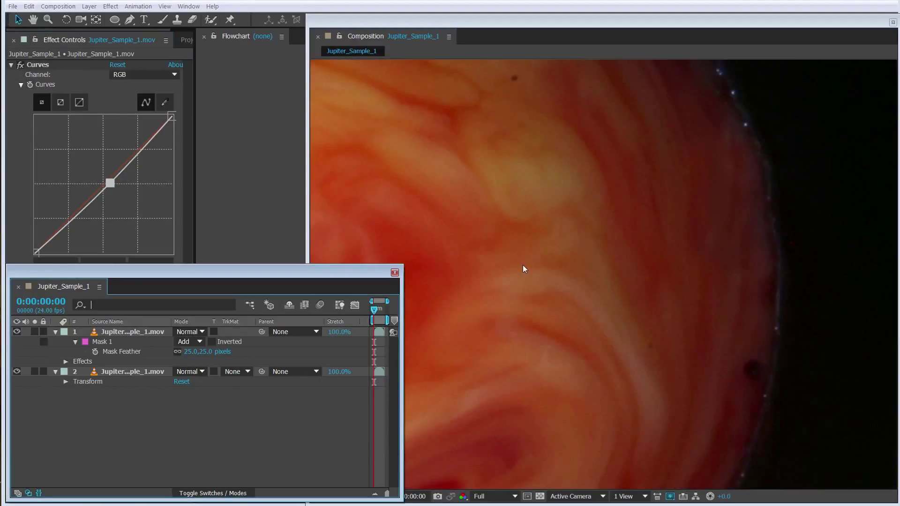
- Inspect the patched area and the rest of the planet's surface up close and in overview for remaining flaws
key(space)
drag(474, 229, 629, 269)
scroll(625, 271, down, 1)
scroll(625, 272, up, 1)
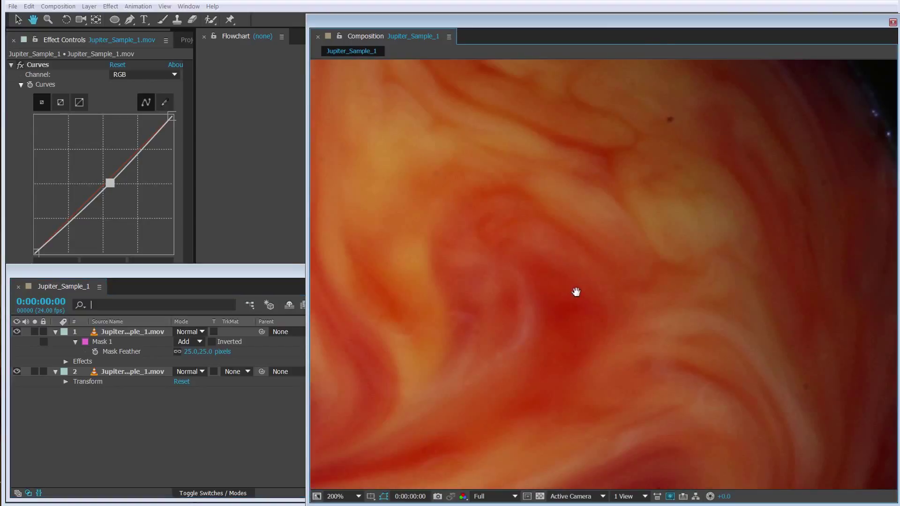
scroll(577, 292, up, 1)
scroll(556, 278, up, 1)
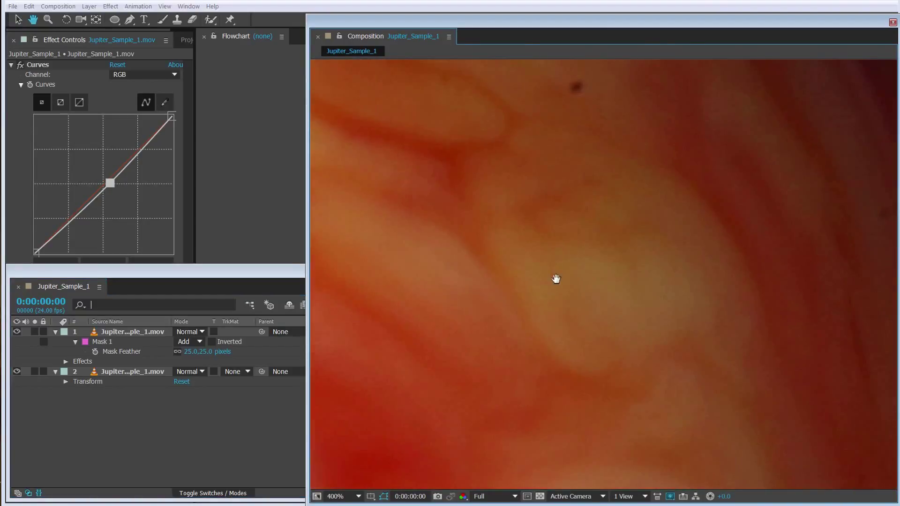
drag(556, 279, 538, 336)
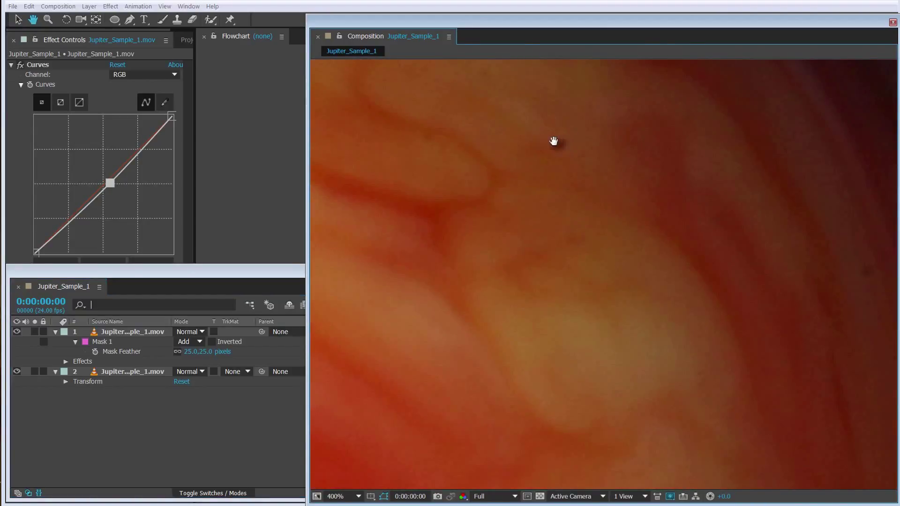
drag(521, 276, 623, 212)
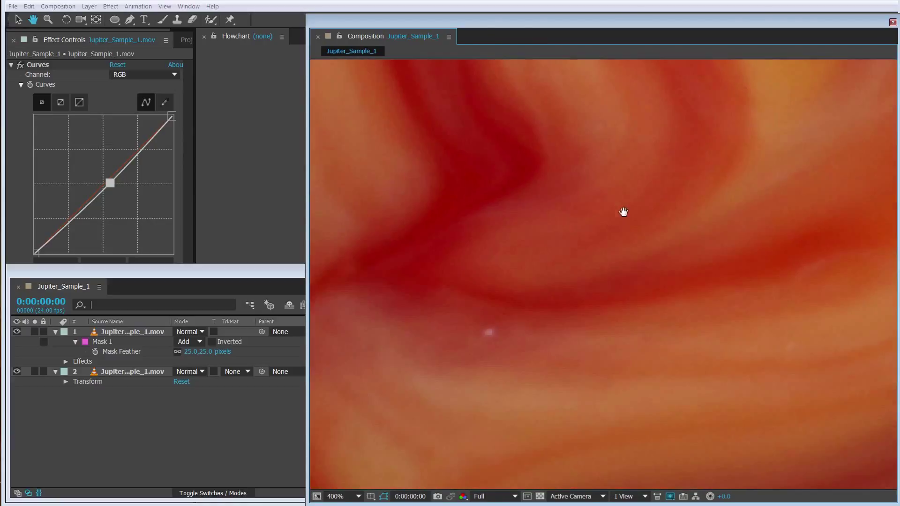
scroll(553, 281, down, 4)
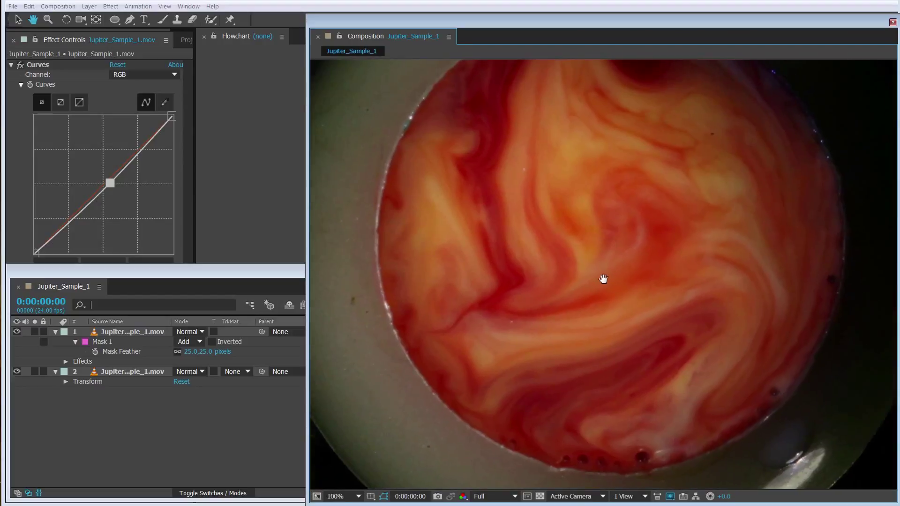
drag(603, 279, 595, 289)
scroll(582, 235, up, 1)
scroll(583, 235, down, 1)
drag(621, 233, 606, 235)
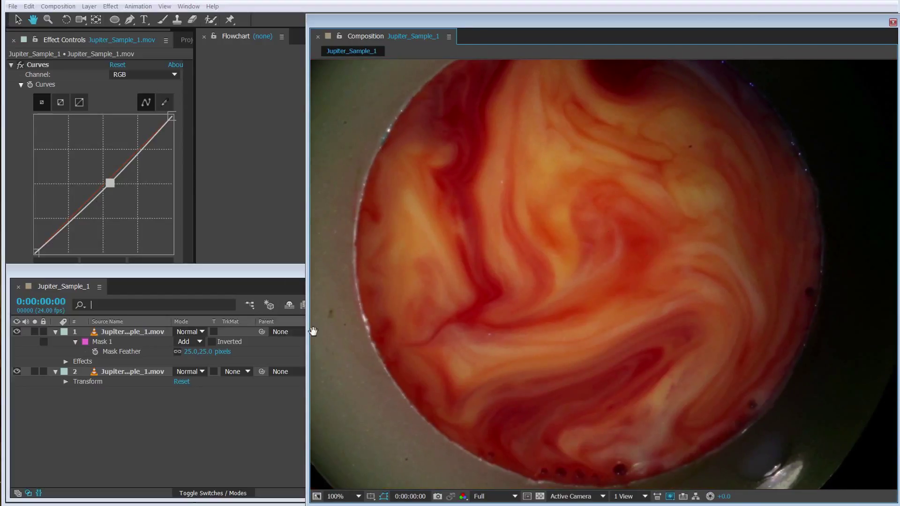
- Widen the timeline and preview frames through 0:00:29:12 to check that the patch holds up over time
drag(306, 296, 837, 298)
key(v)
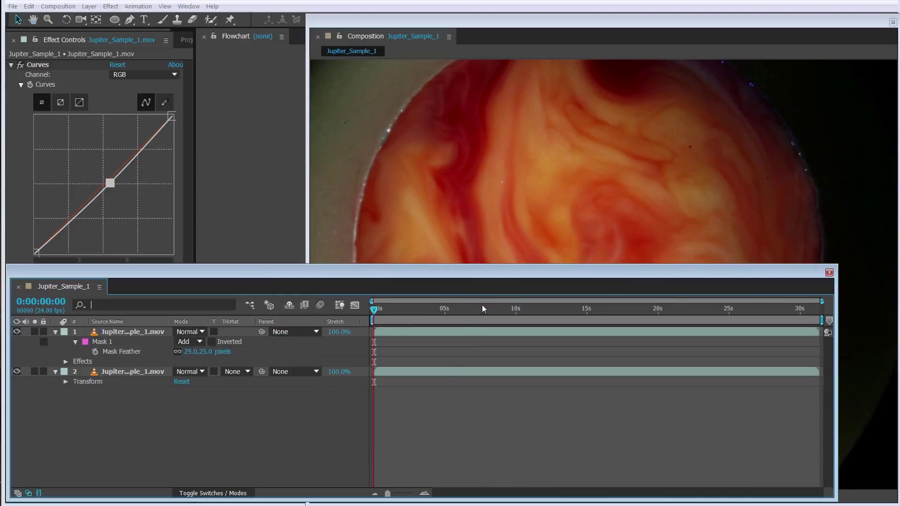
click(452, 311)
click(545, 313)
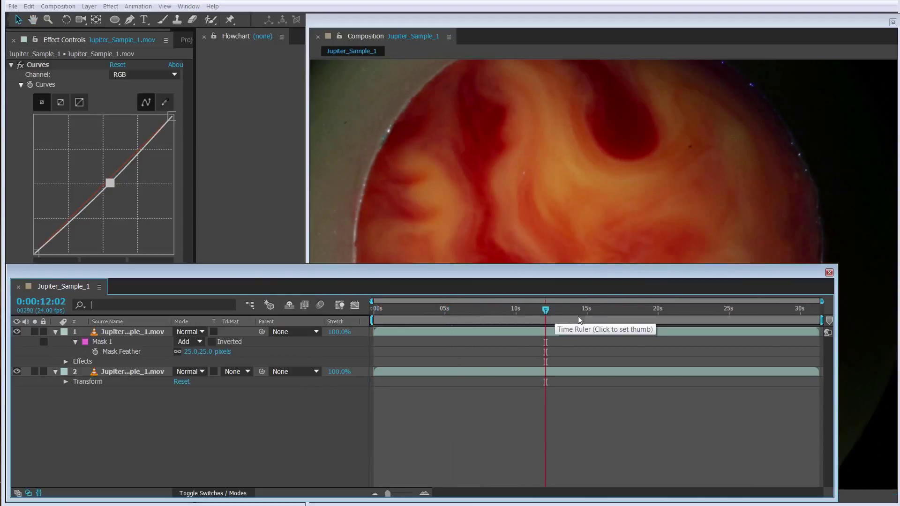
click(598, 313)
click(643, 313)
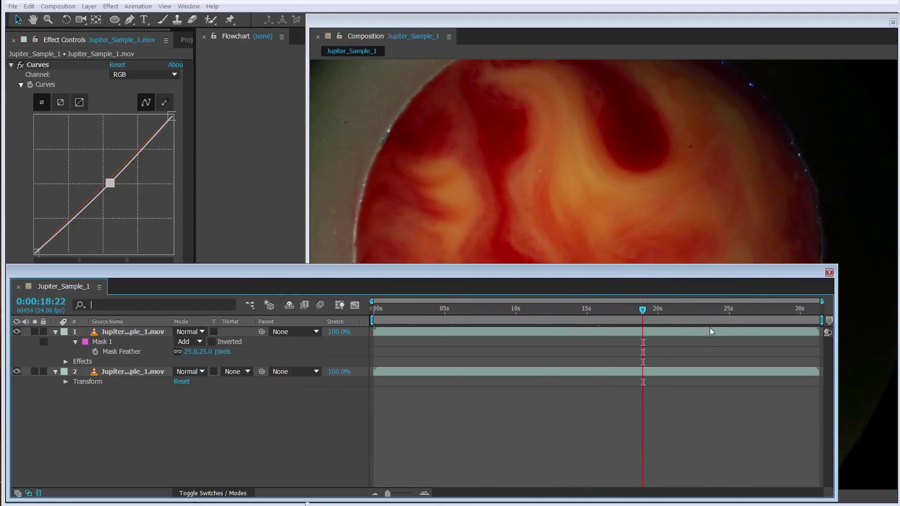
click(719, 311)
click(766, 309)
click(779, 309)
click(794, 311)
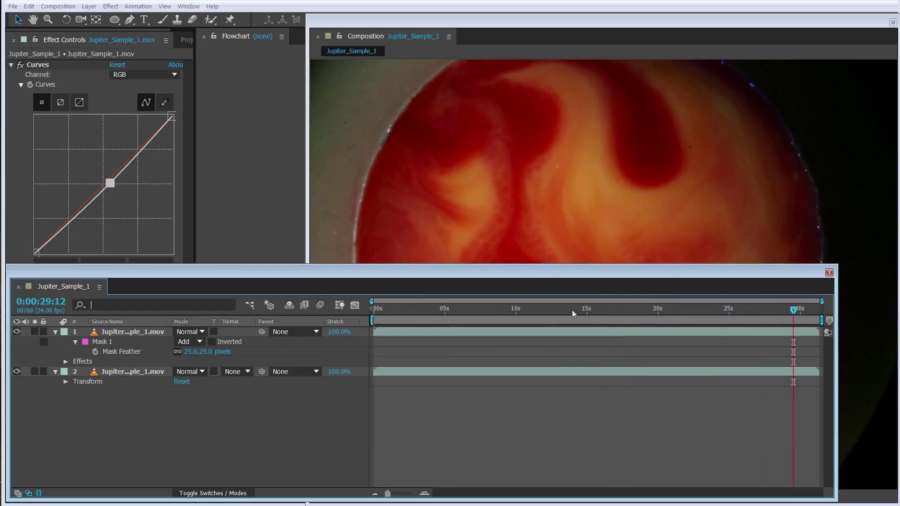
- Return to the early part of the clip, reduce the timeline's height, and preview more of the planet through 0:00:27:20
click(413, 312)
click(482, 309)
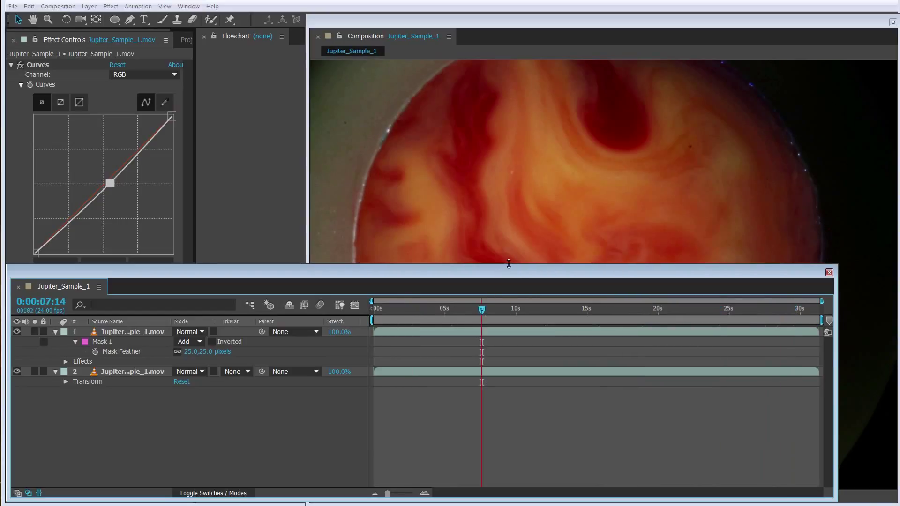
drag(509, 264, 509, 387)
click(587, 422)
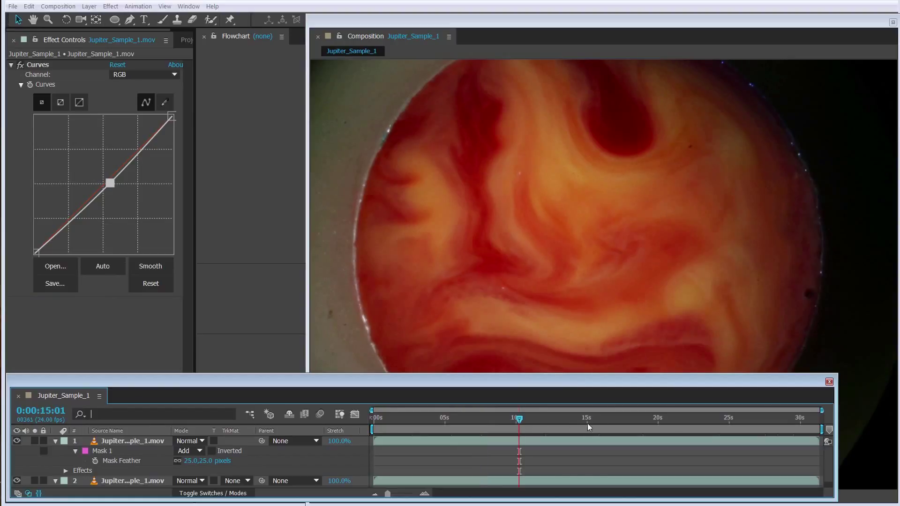
drag(704, 411, 769, 417)
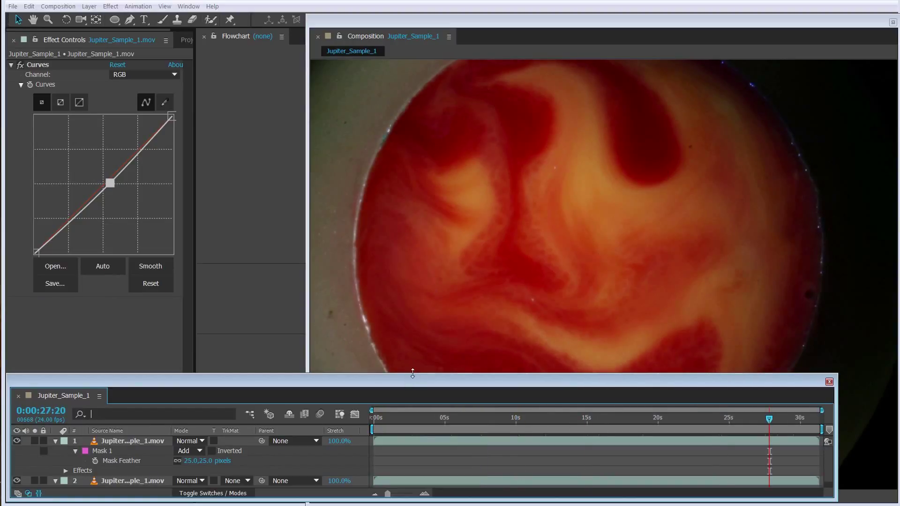
- Restore the compact timeline layout and duplicate the unmasked Jupiter footage layer
drag(412, 374, 397, 287)
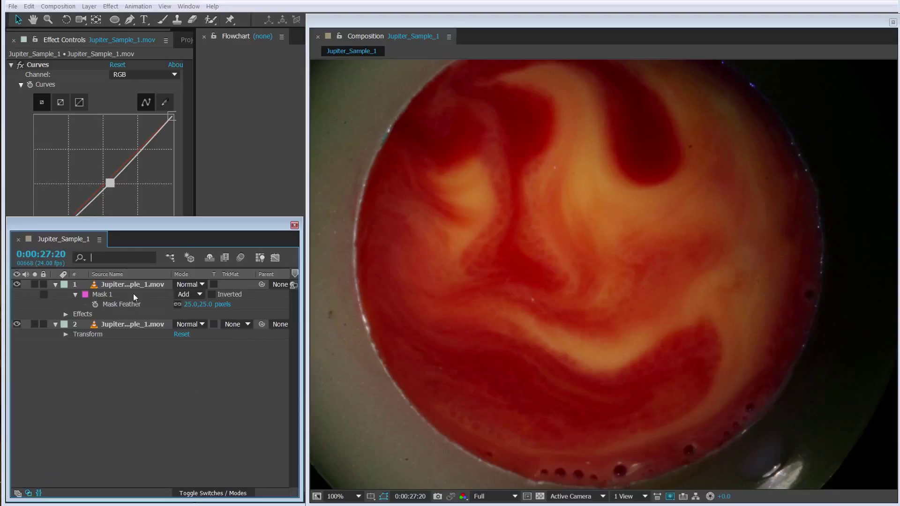
click(133, 325)
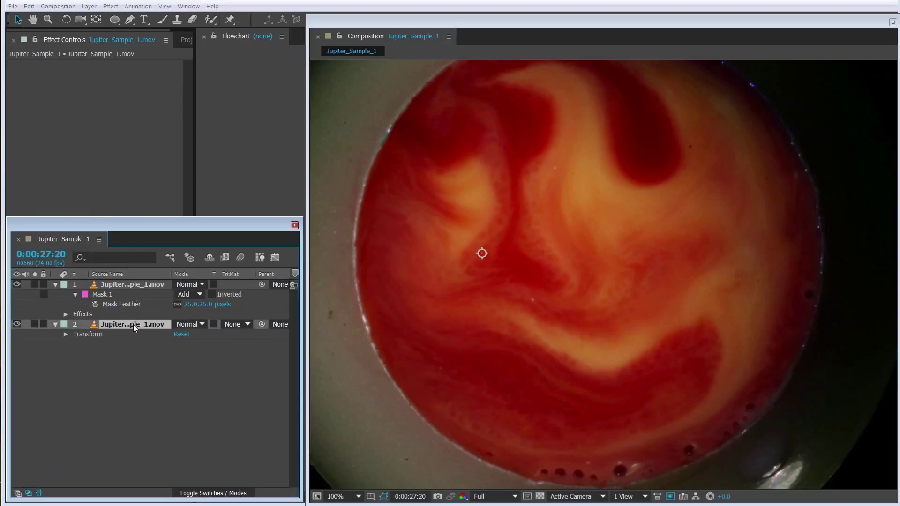
key(ctrl+d)
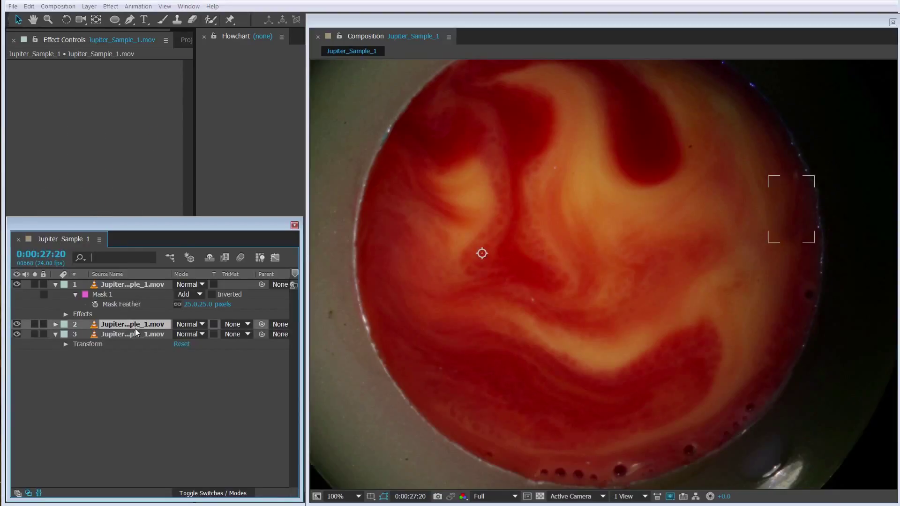
- Rename the feathered patch layer as Reflection Mask
click(134, 284)
key(Return)
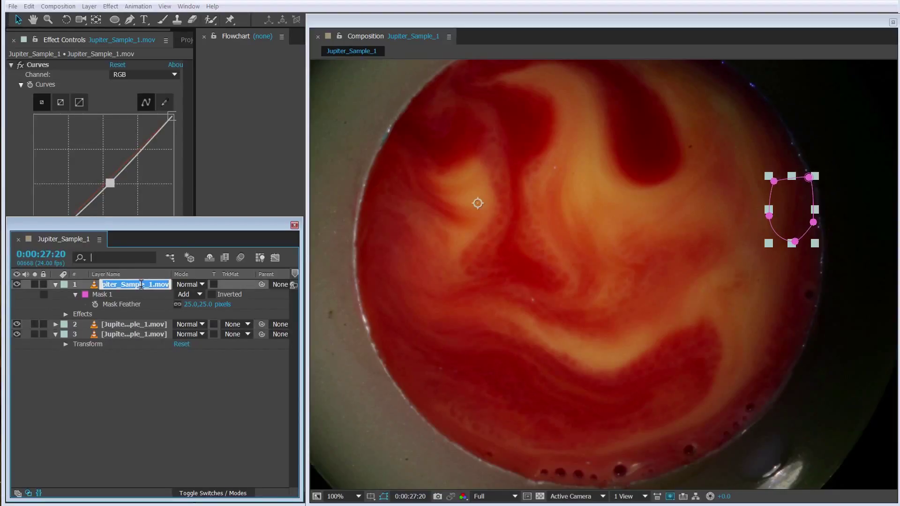
text(Refle)
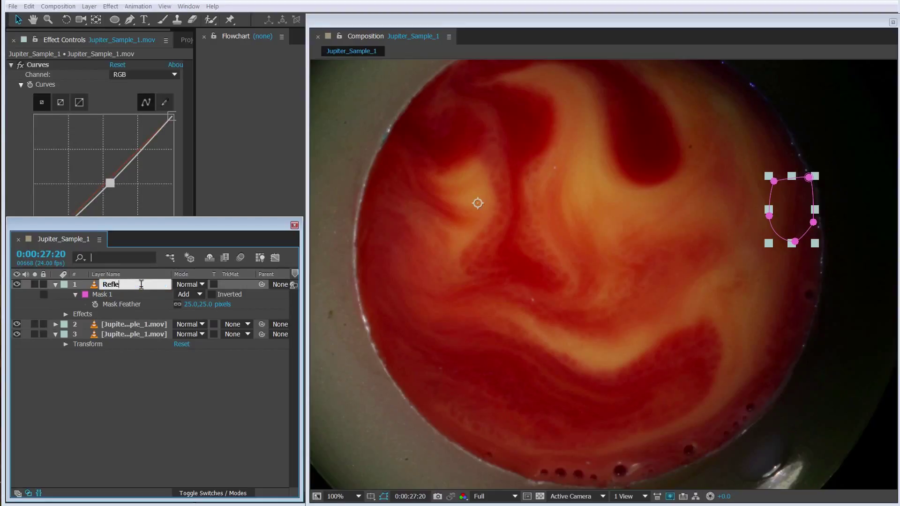
text(ction Mask)
key(Return)
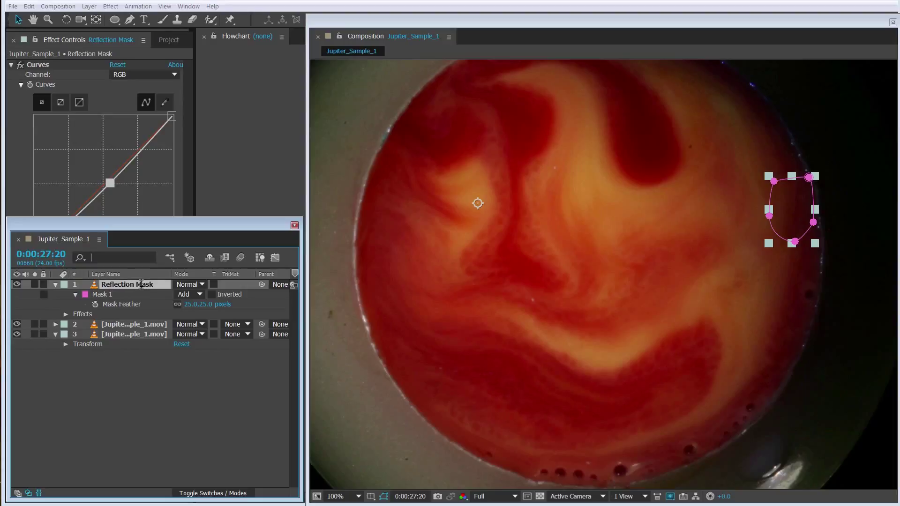
- Rename the new duplicate footage layer as Black Dot Mask
click(148, 328)
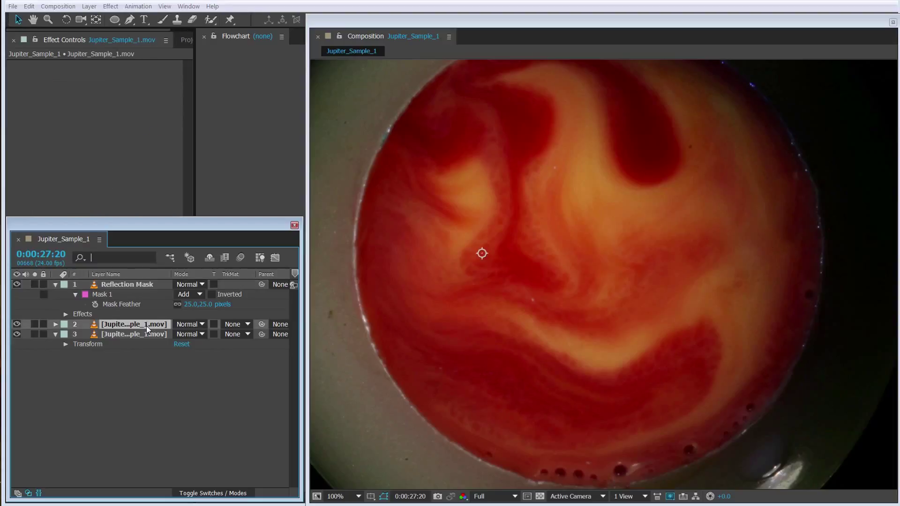
key(Return)
text(Black)
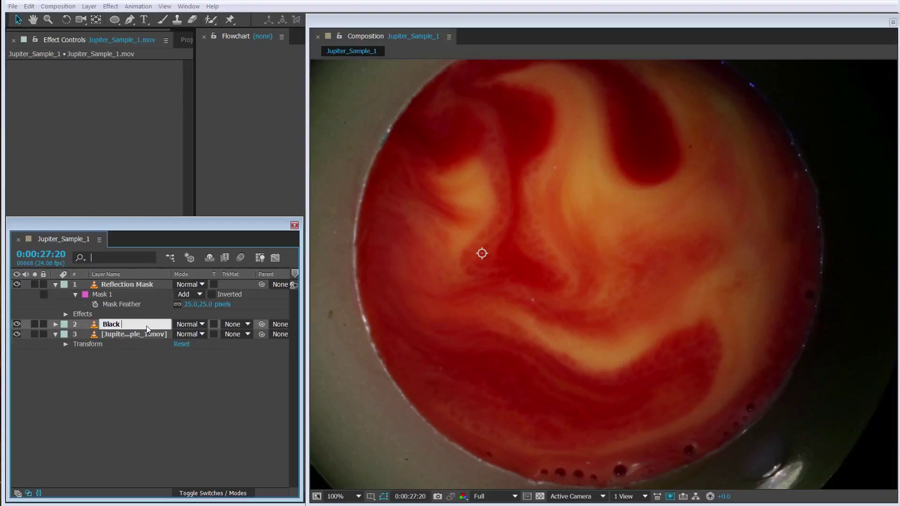
text( Dot Mask)
key(Return)
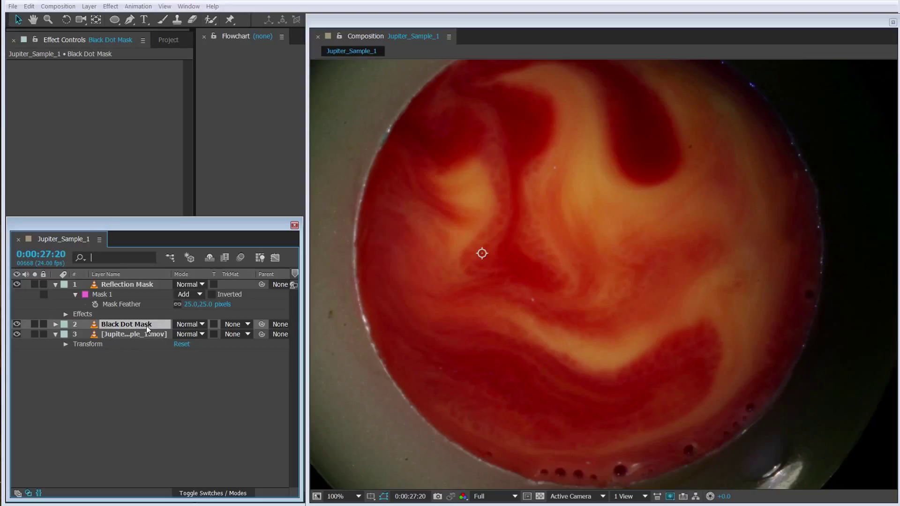
- Draw a small closed mask beside the black dot on the Black Dot Mask layer and move the masked patch over the dot
scroll(624, 177, up, 4)
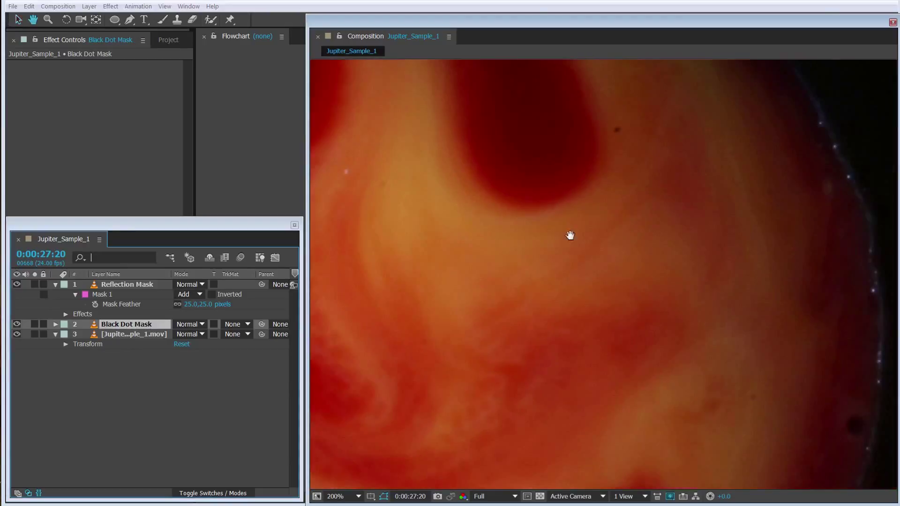
key(h)
key(g)
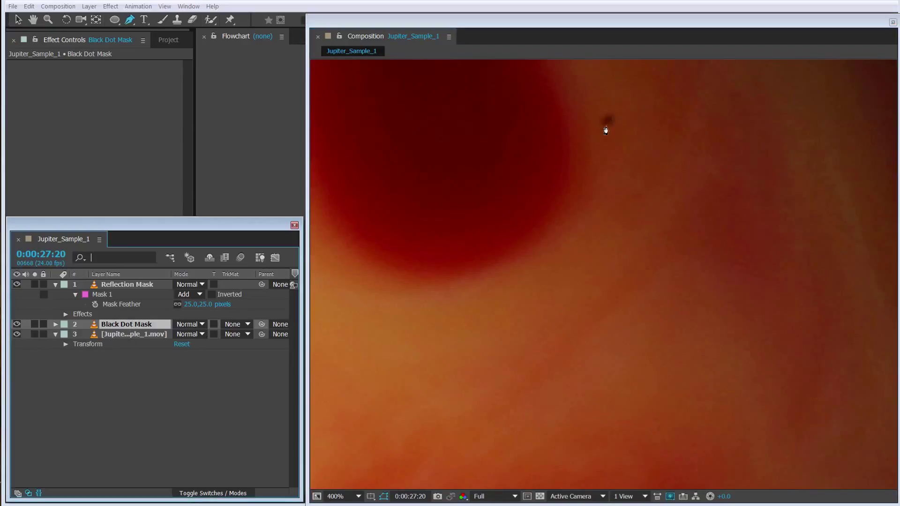
click(632, 98)
mouse_move(623, 129)
mouse_down()
mouse_move(631, 143)
mouse_move(658, 141)
mouse_move(664, 116)
mouse_move(617, 115)
mouse_move(643, 126)
mouse_move(606, 130)
mouse_up()
key(v)
- Set the Black Dot Mask layer's mask feather to 8 pixels and check how the patch blends in
key(f)
click(197, 346)
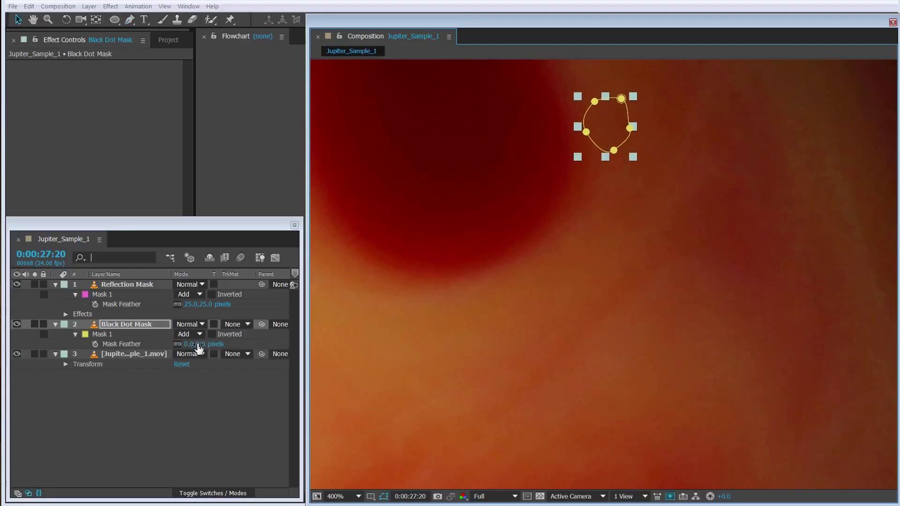
text(8)
key(Return)
click(426, 289)
scroll(482, 246, down, 2)
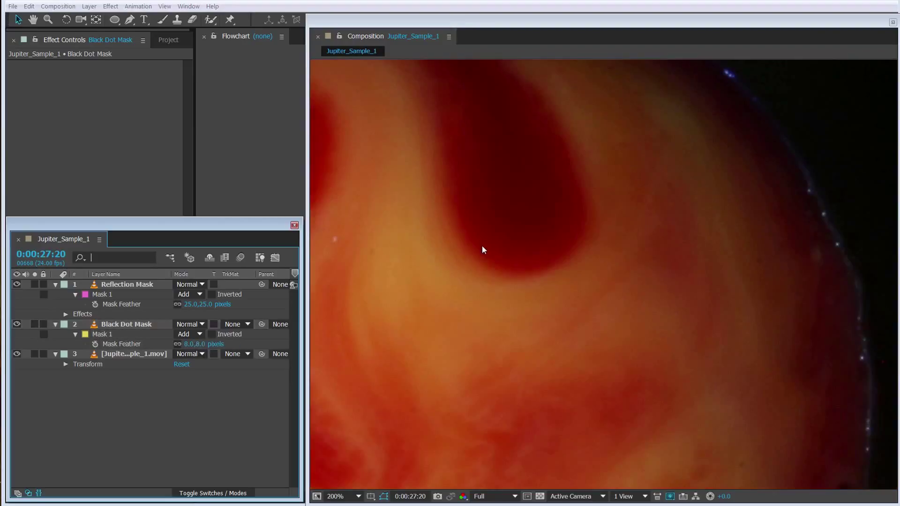
scroll(483, 246, up, 1)
scroll(581, 227, up, 1)
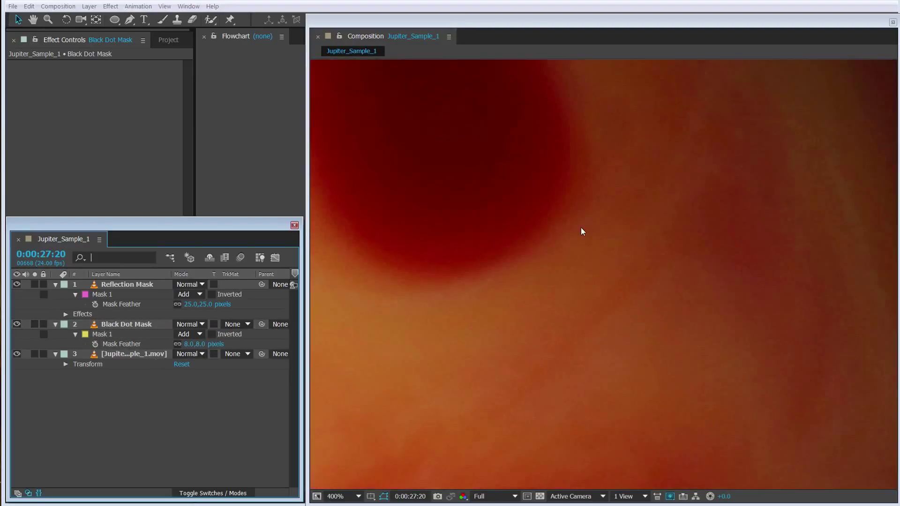
scroll(588, 206, down, 1)
- Apply a Curves effect to the Black Dot Mask layer and add a point near the middle of its RGB curve
click(125, 327)
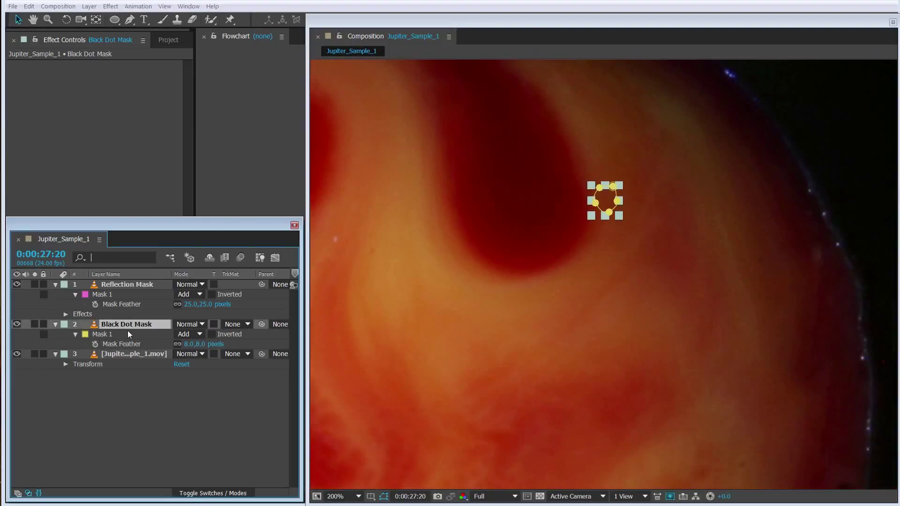
key(f)
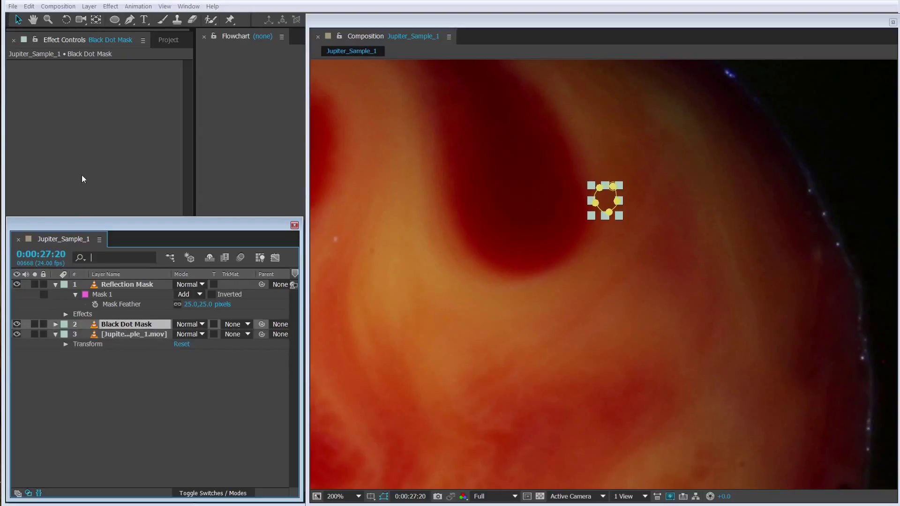
click(110, 6)
click(148, 12)
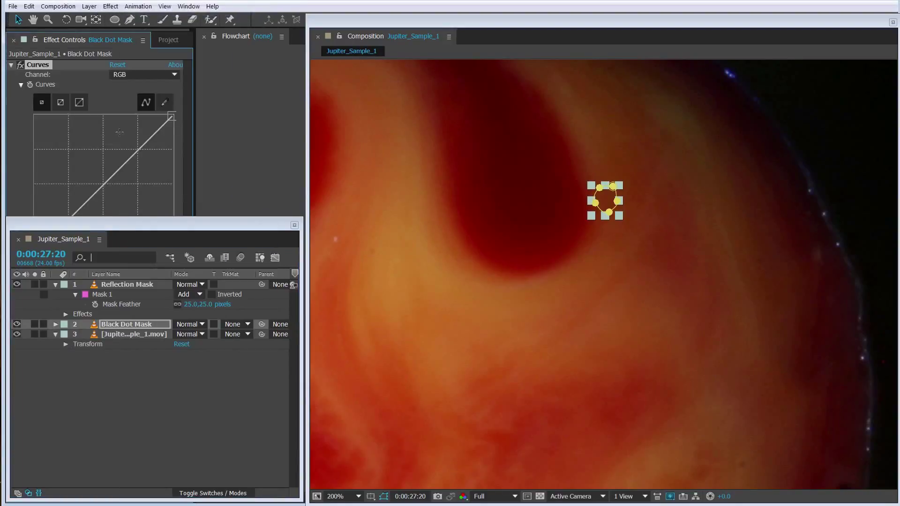
click(106, 180)
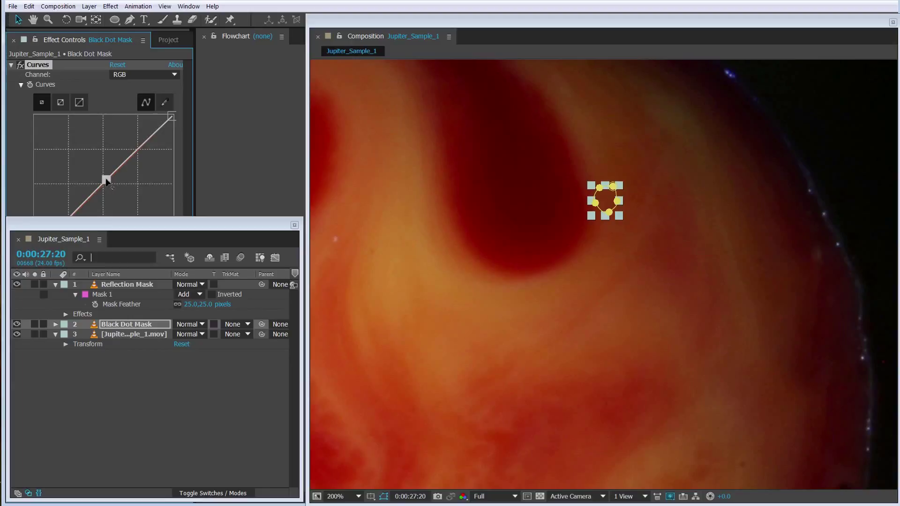
click(163, 373)
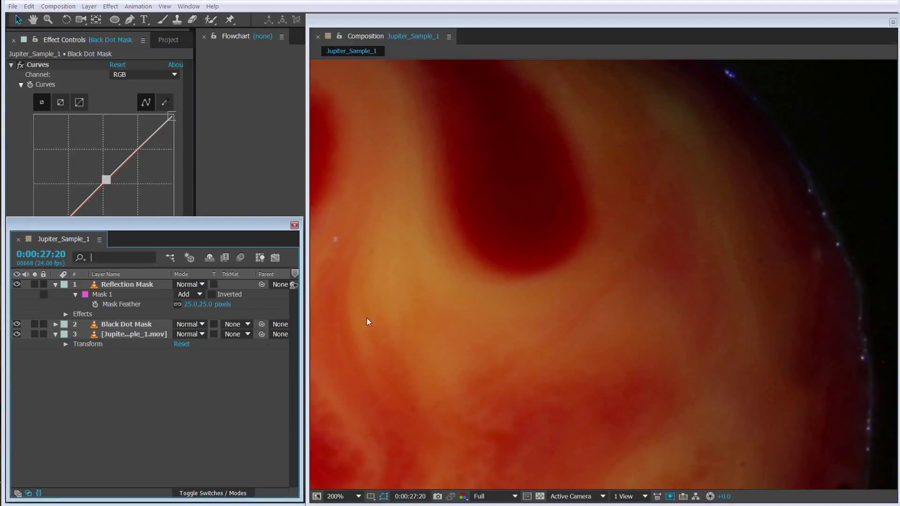
- Review the cleaned-up planet in the full frame and select the original Jupiter footage layer
scroll(570, 228, down, 3)
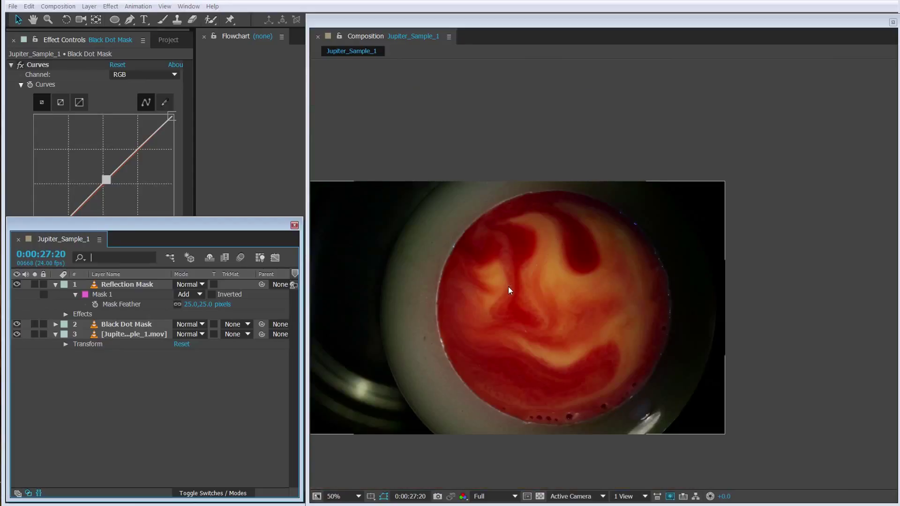
key(h)
drag(502, 315, 519, 286)
scroll(518, 287, up, 1)
scroll(513, 297, down, 1)
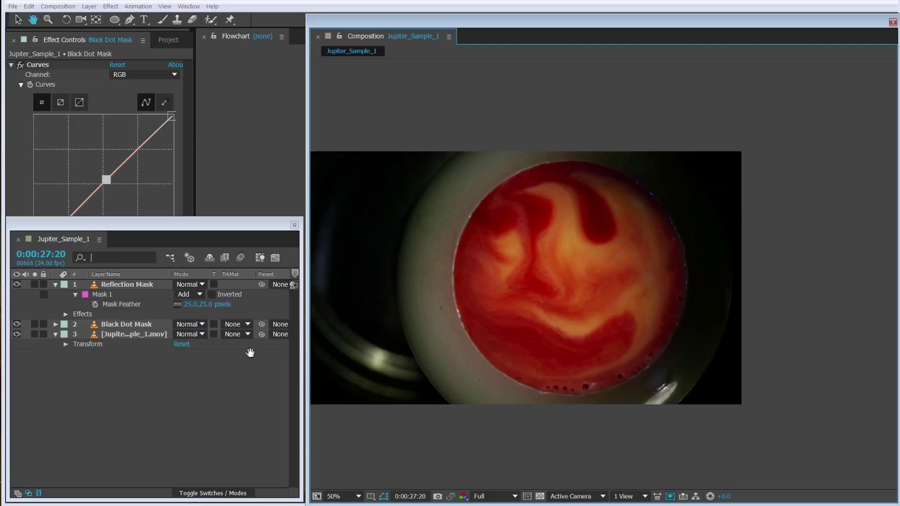
key(v)
click(140, 379)
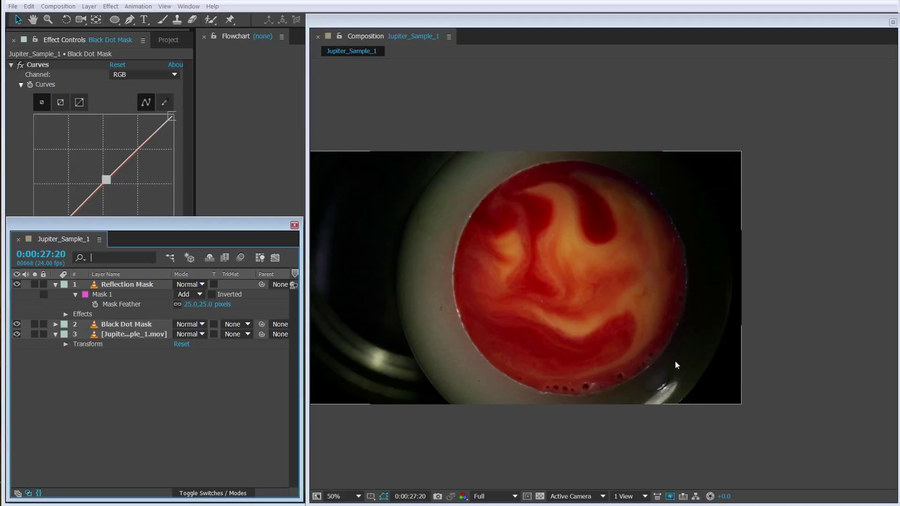
click(139, 334)
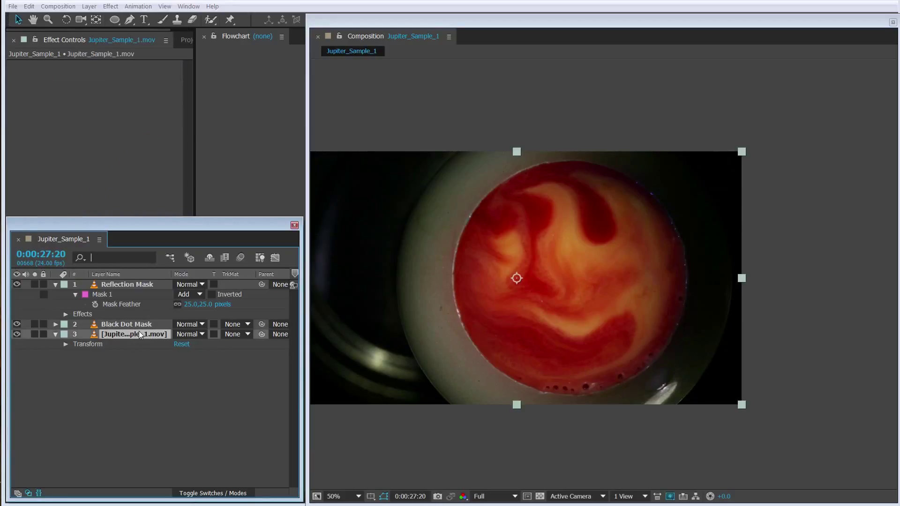
- Duplicate the original Jupiter footage layer and rename the copy Bubble Mask
key(ctrl+d)
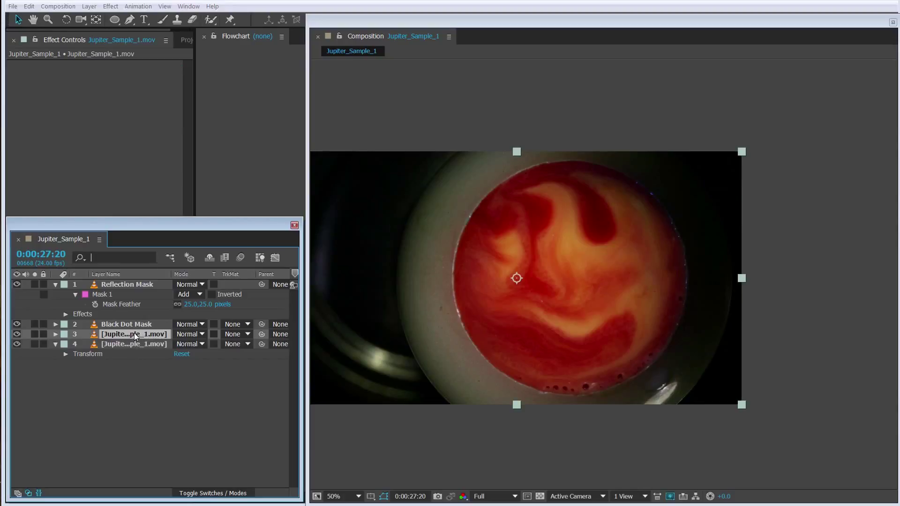
key(Return)
text(B)
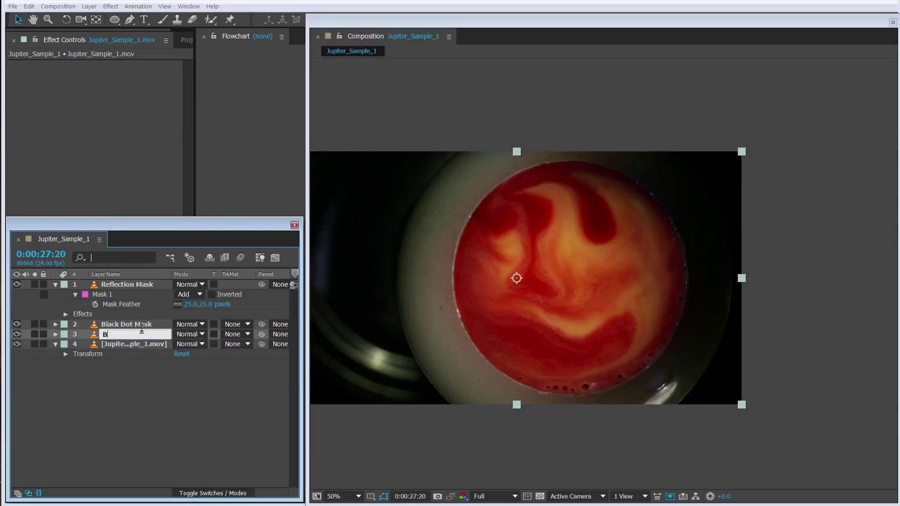
text(ubble Mask)
key(Return)
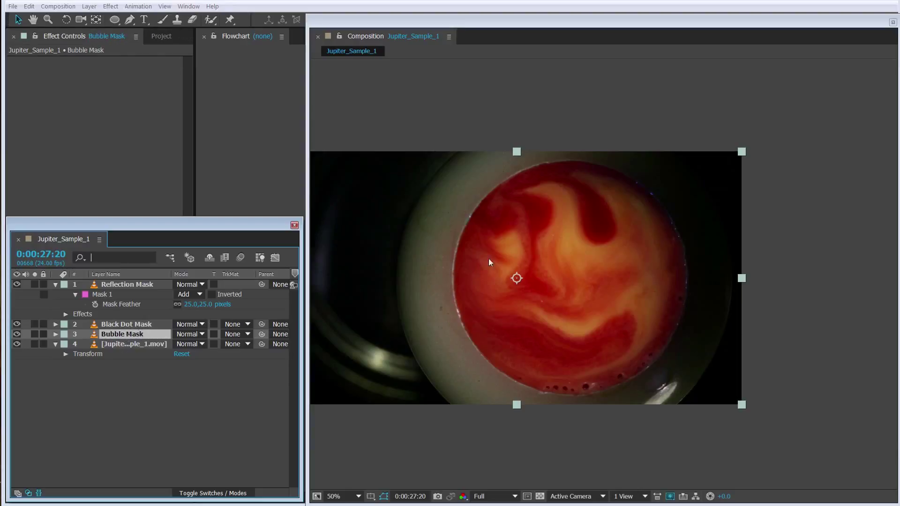
- Draw a narrow closed mask on the Bubble Mask layer along the clean left rim of the planet
scroll(514, 247, up, 2)
key(space)
drag(488, 314, 479, 237)
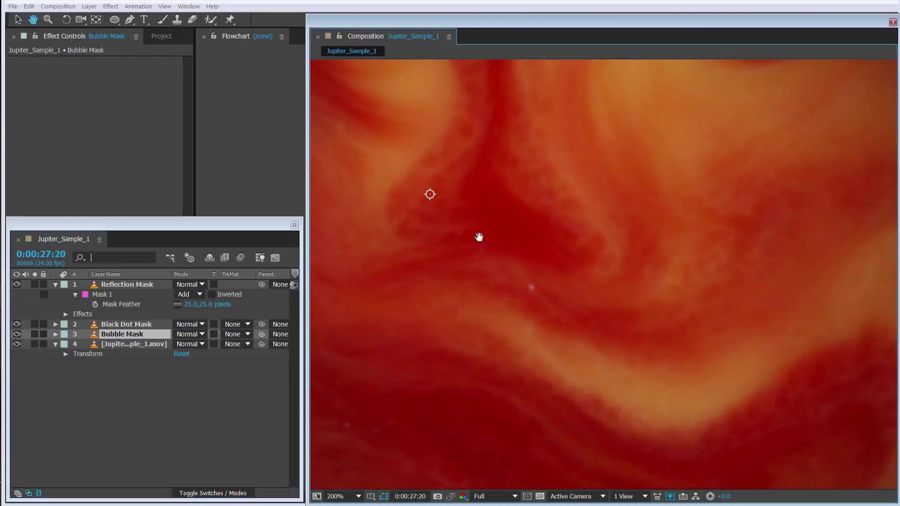
scroll(577, 195, down, 4)
scroll(569, 267, up, 2)
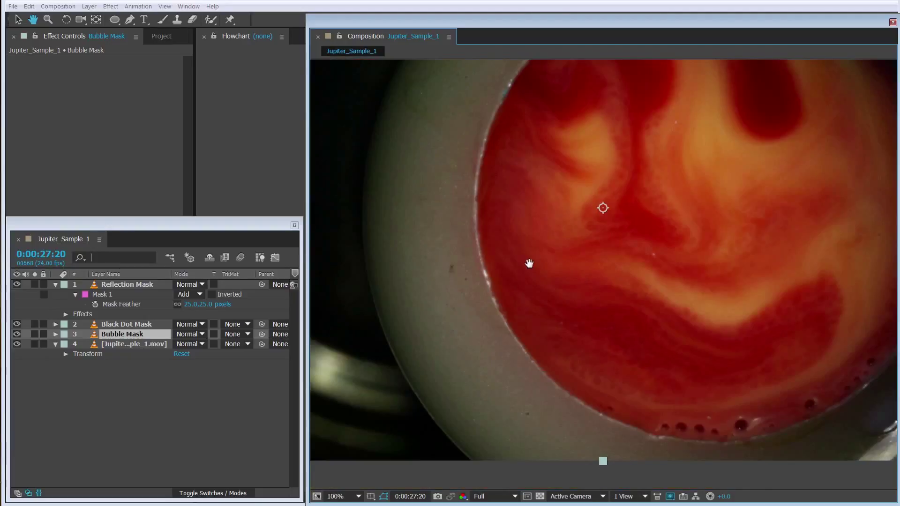
key(g)
click(491, 132)
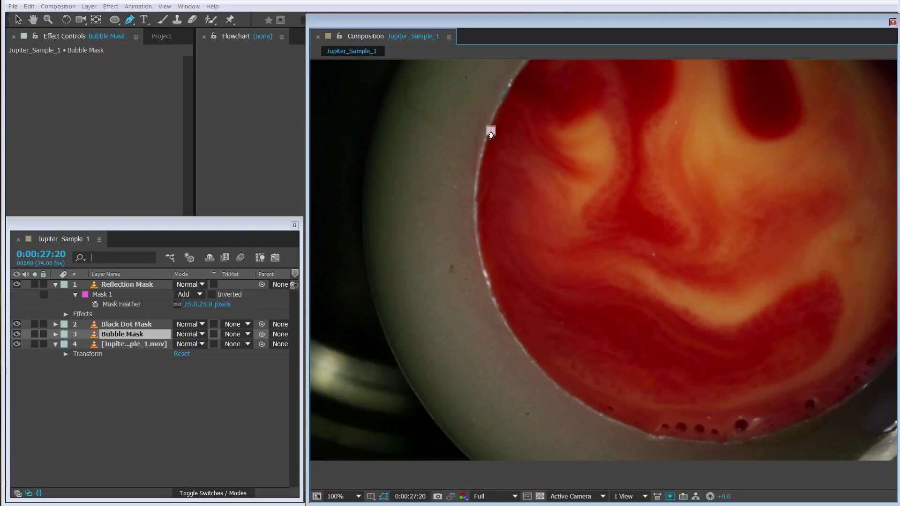
- Rotate the Bubble Mask layer to -80° and move the masked patch over the bubbles at the planet's lower rim
drag(198, 345, 164, 348)
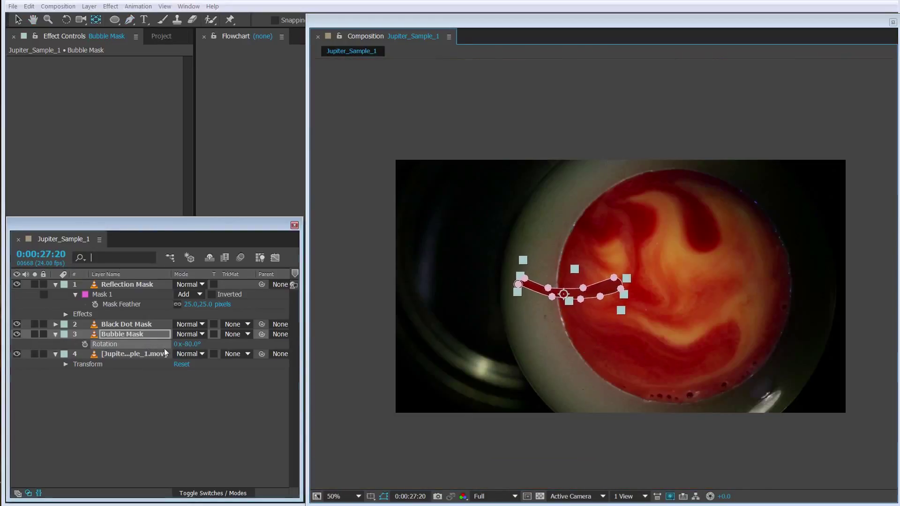
scroll(556, 262, up, 4)
scroll(558, 279, down, 2)
key(v)
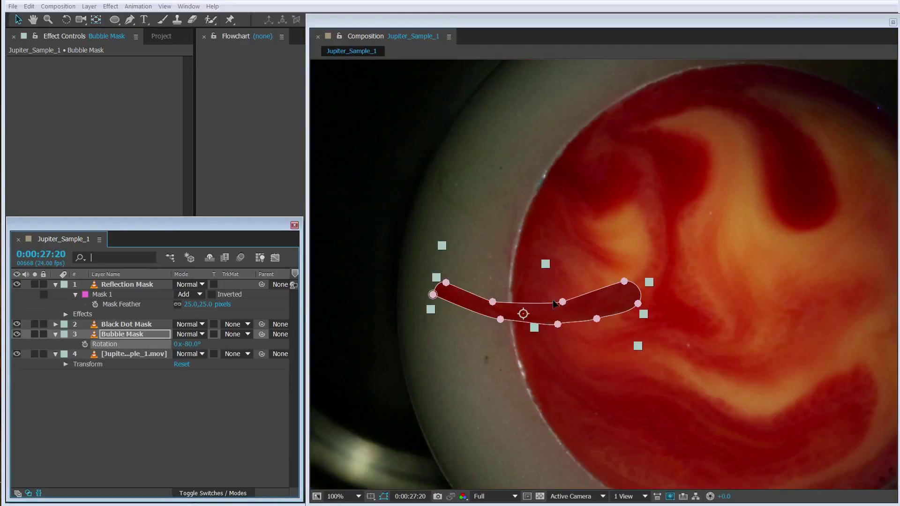
drag(554, 314, 724, 452)
scroll(722, 421, down, 1)
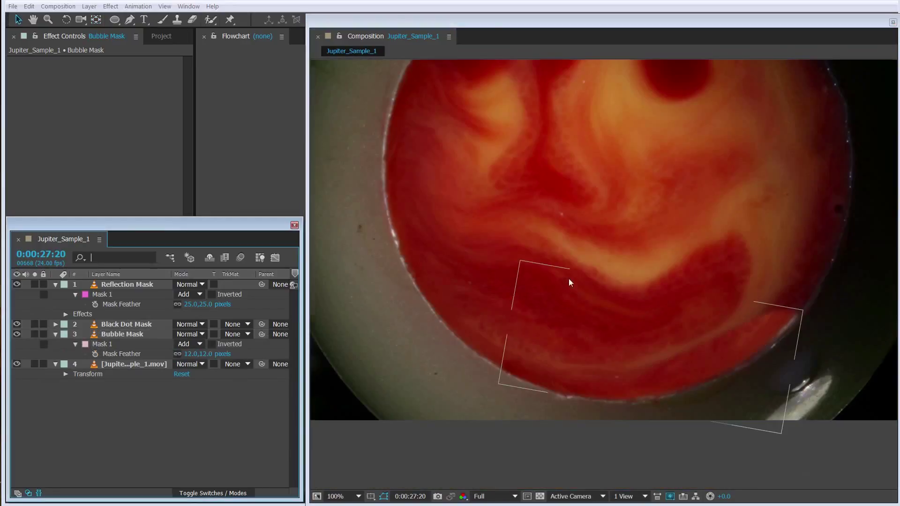
scroll(569, 278, down, 1)
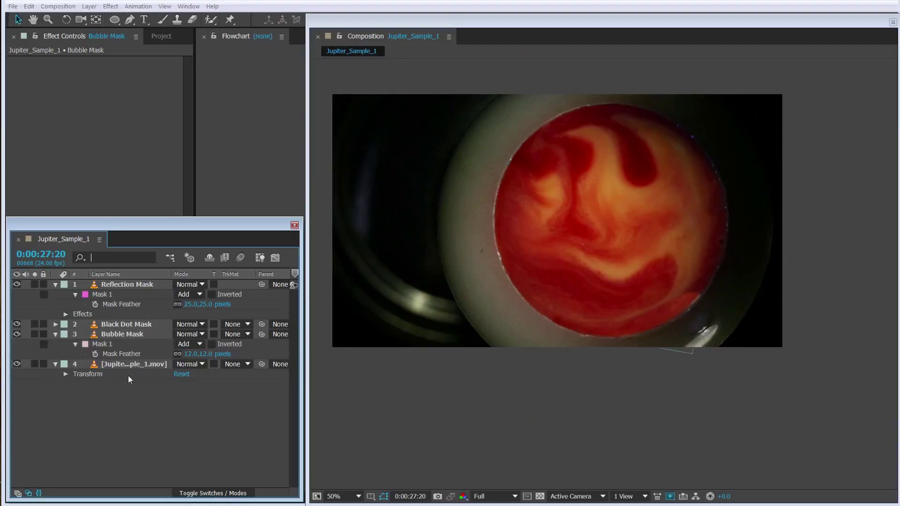
- Set the Bubble Mask layer's mask feather to 24 pixels
click(117, 285)
click(119, 335)
click(119, 416)
scroll(663, 314, up, 2)
click(131, 334)
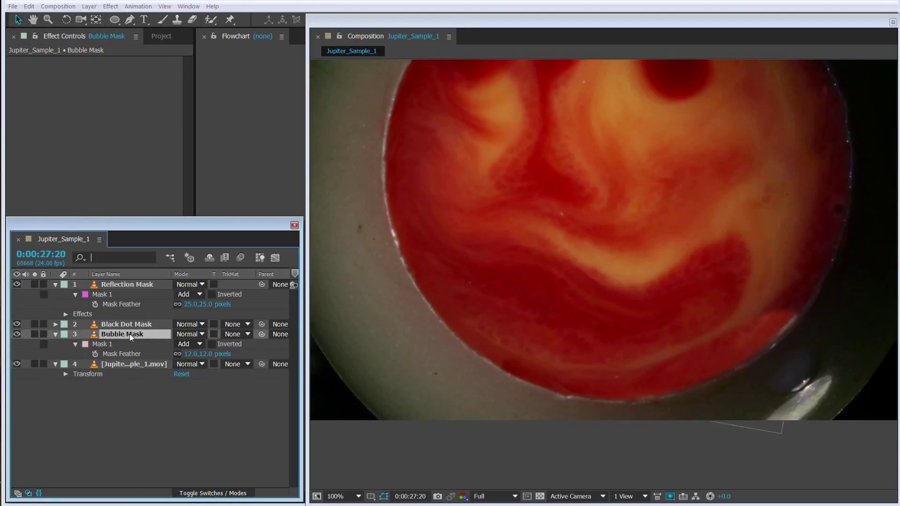
click(205, 355)
text(24)
key(Return)
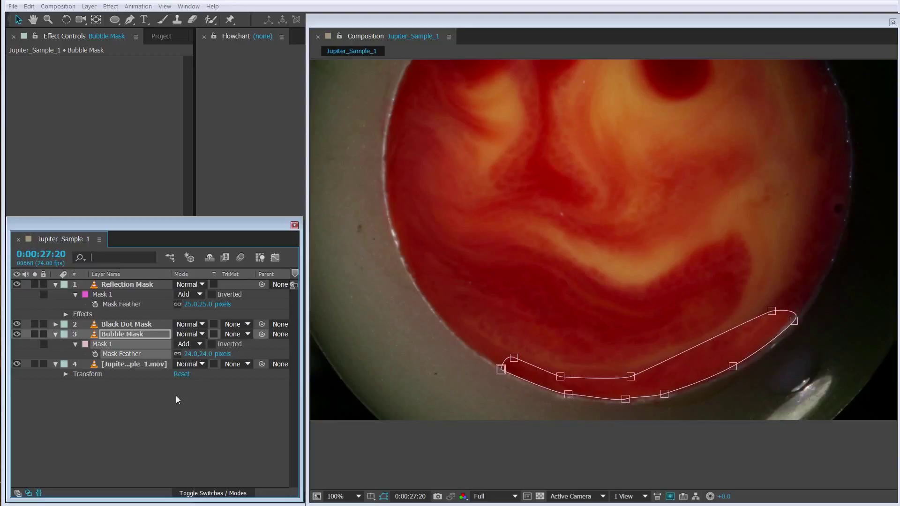
- Reshape the Bubble Mask layer's mask outline at its lower-right end to follow the planet's rim, then deselect the layer
click(176, 396)
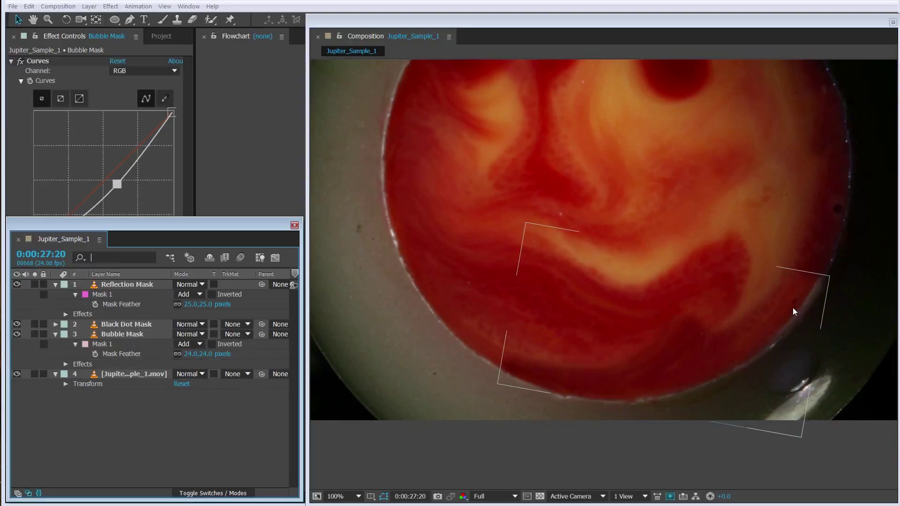
click(791, 311)
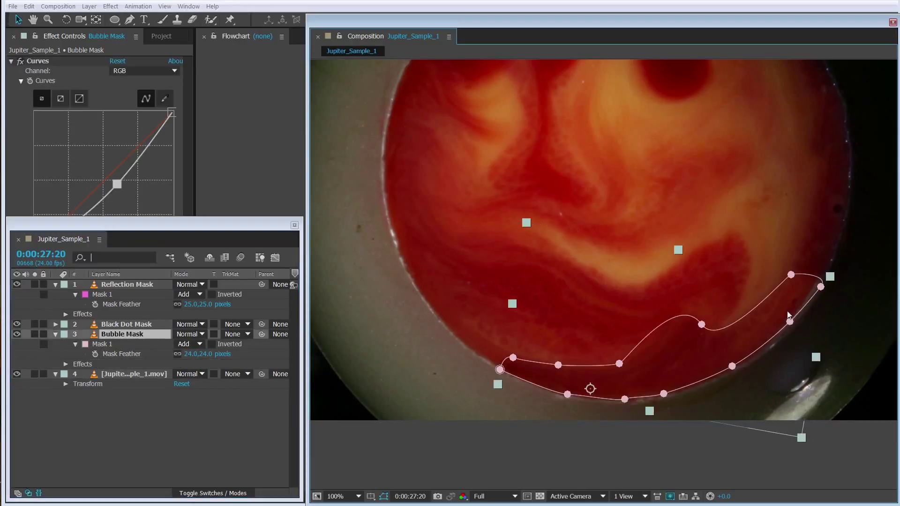
click(771, 310)
mouse_move(770, 314)
mouse_down()
mouse_move(788, 307)
mouse_move(780, 304)
mouse_up()
key(ctrl+shift+a)
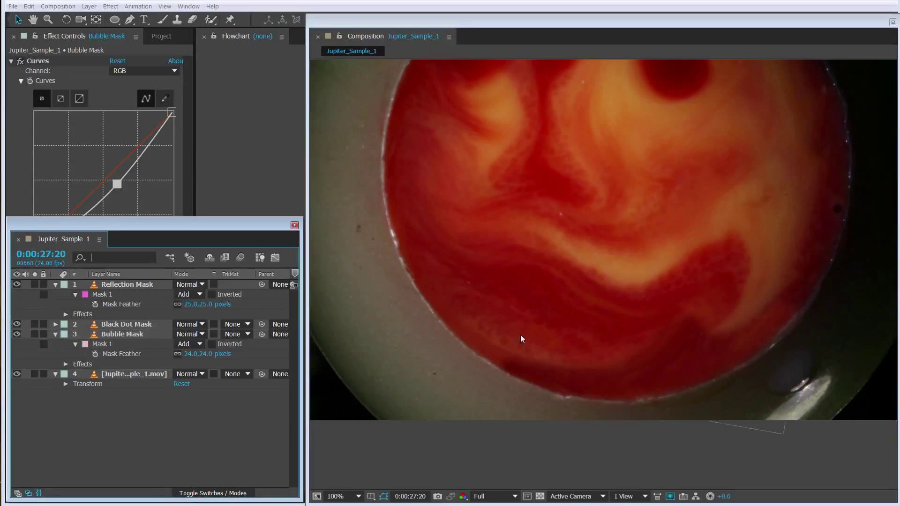
- Examine how the bubble patches blend along the planet's lower rim, both close up and in the full frame
key(comma)
scroll(632, 301, up, 2)
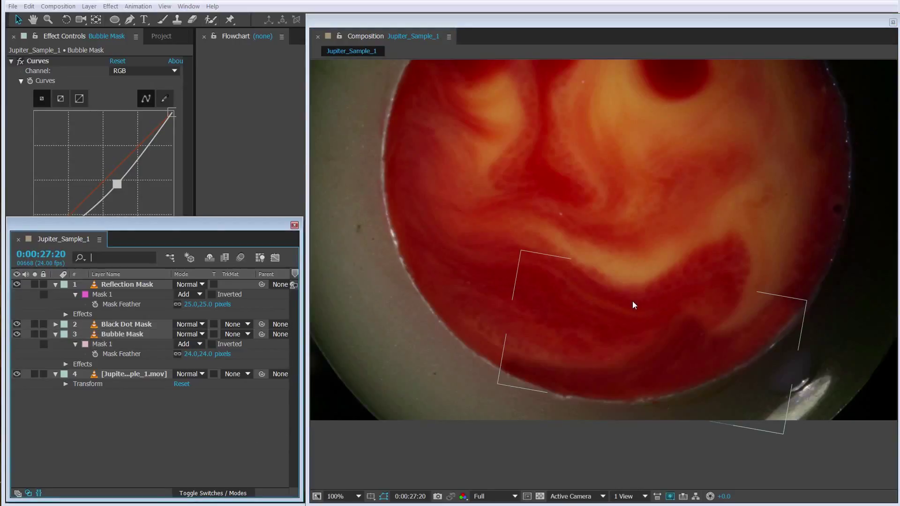
scroll(632, 301, down, 2)
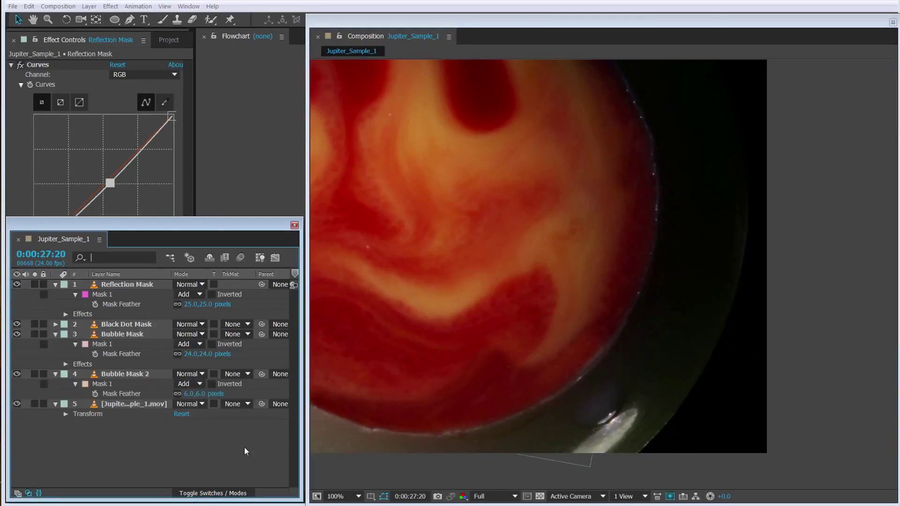
scroll(527, 283, down, 4)
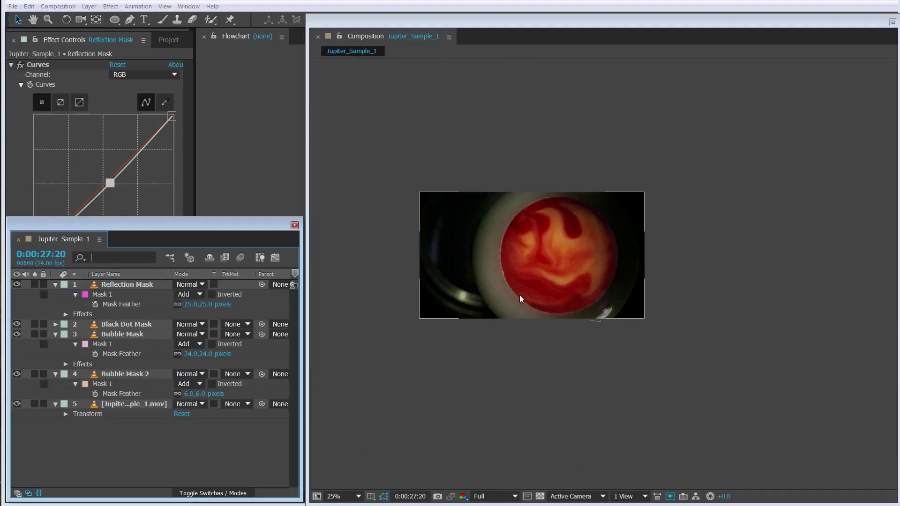
scroll(519, 295, up, 2)
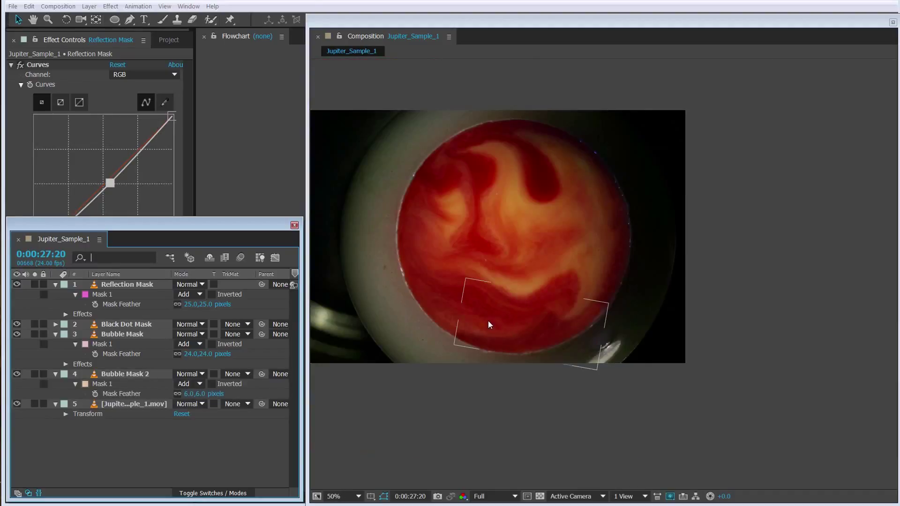
key(ctrl+shift+a)
scroll(466, 175, up, 2)
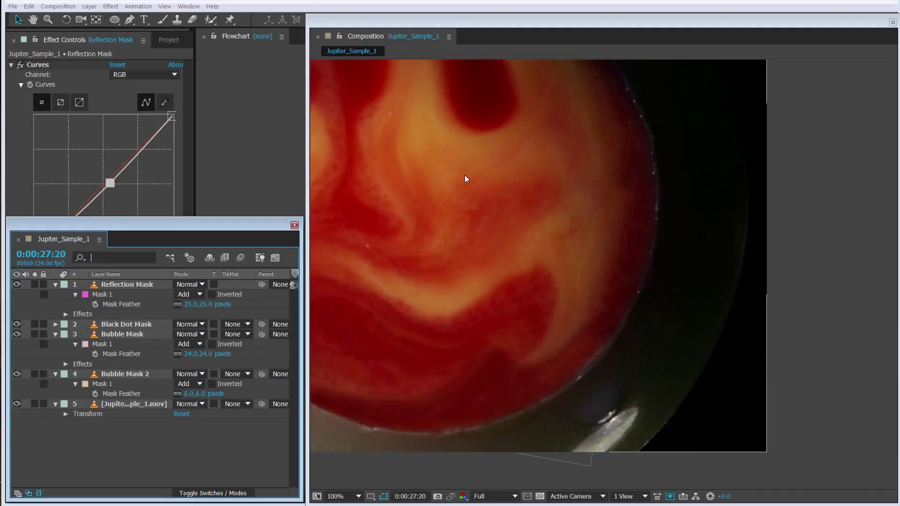
scroll(466, 176, down, 2)
scroll(503, 226, up, 4)
scroll(503, 226, down, 4)
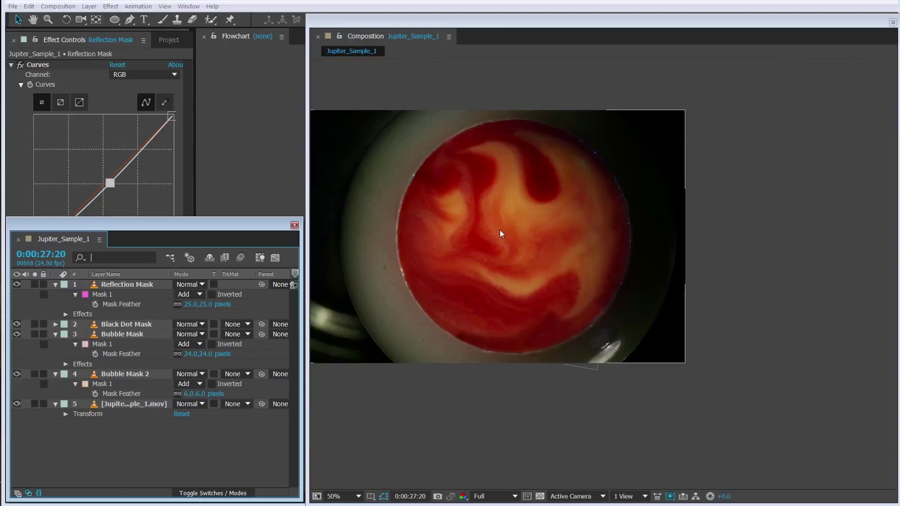
- Pre-compose all five layers into a new composition named JUPITER, moving all attributes into it
click(117, 405)
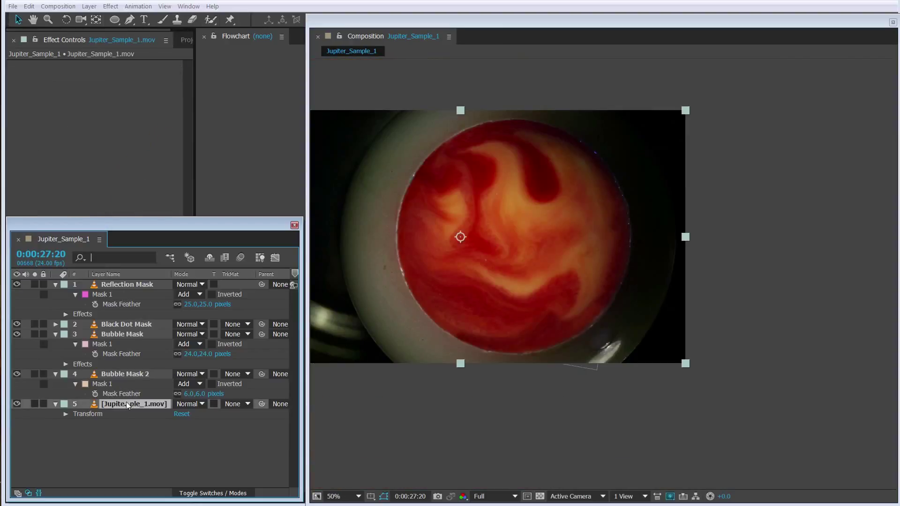
key(ctrl+a)
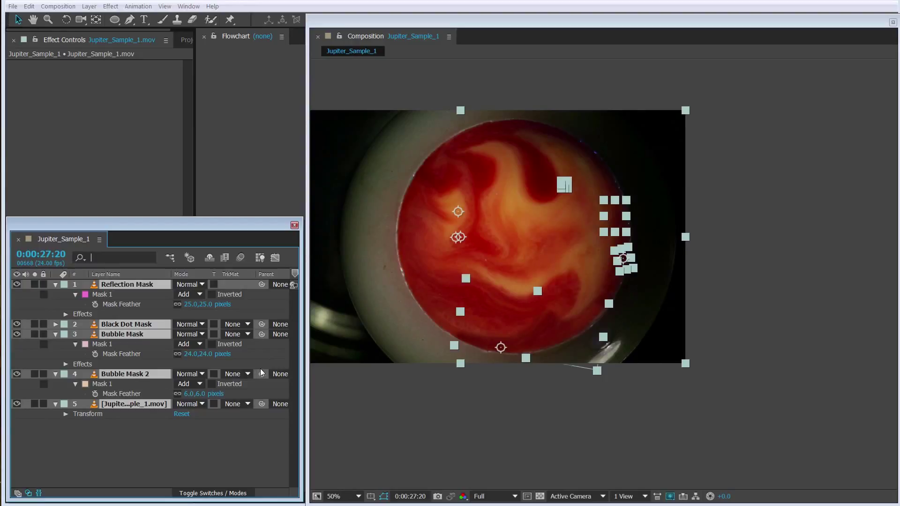
key(ctrl+shift+c)
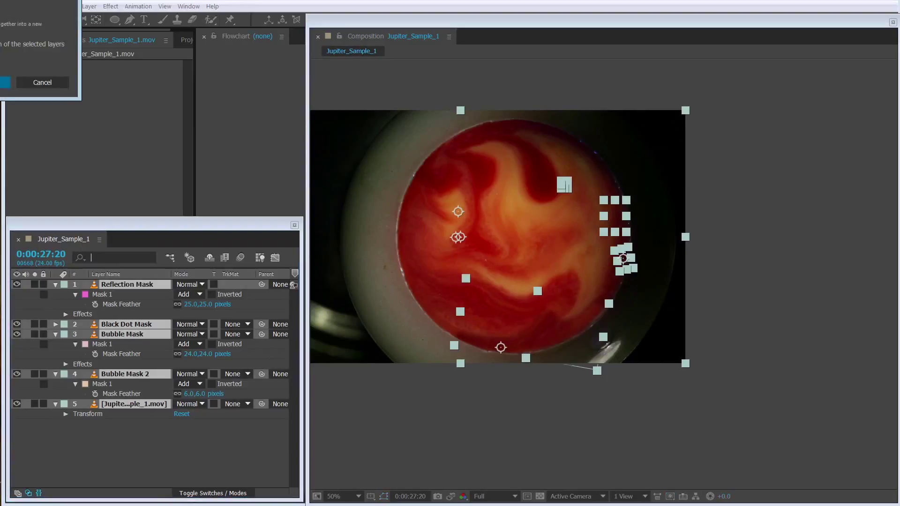
drag(0, 0, 231, 50)
text(JUP)
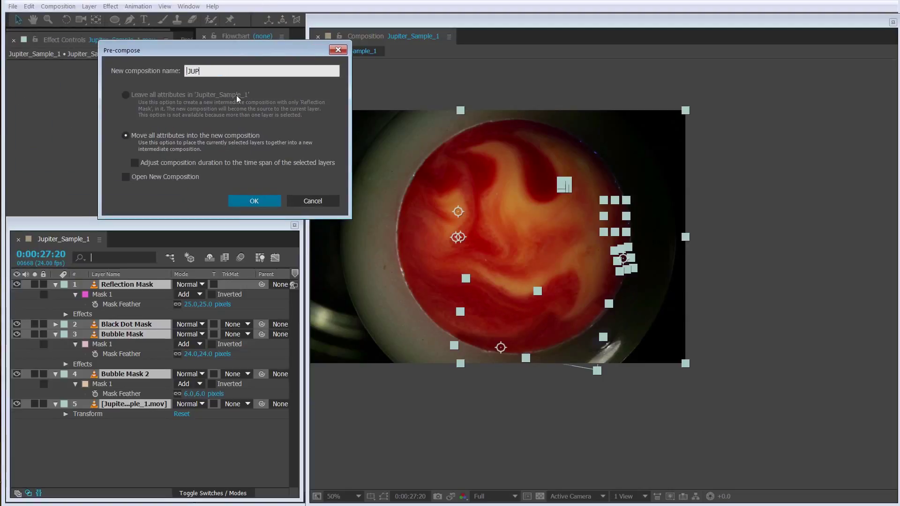
text(ITER)
key(Return)
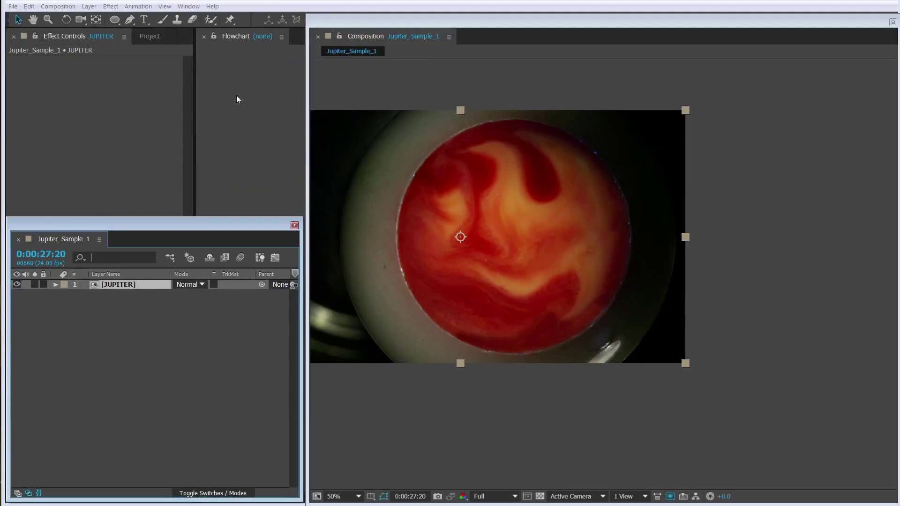
- Select the JUPITER layer, show the rulers and fit the whole composition in the viewer
click(119, 294)
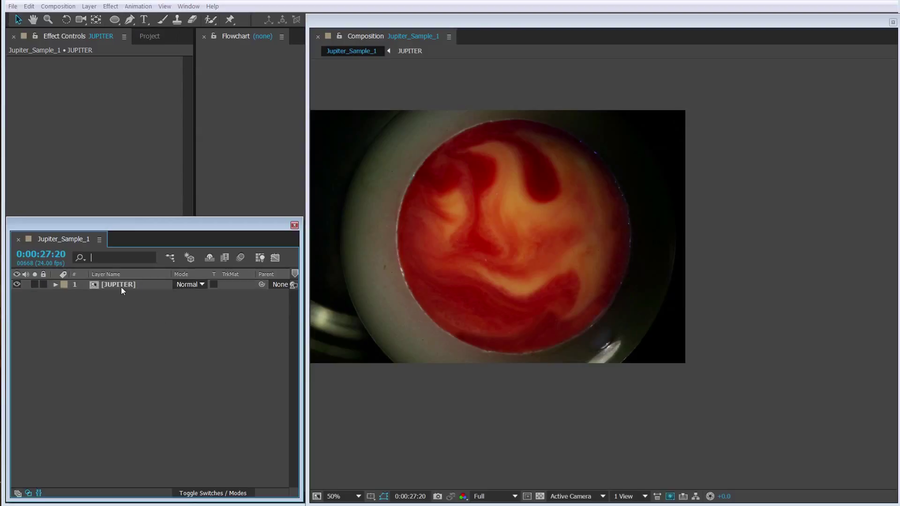
click(121, 287)
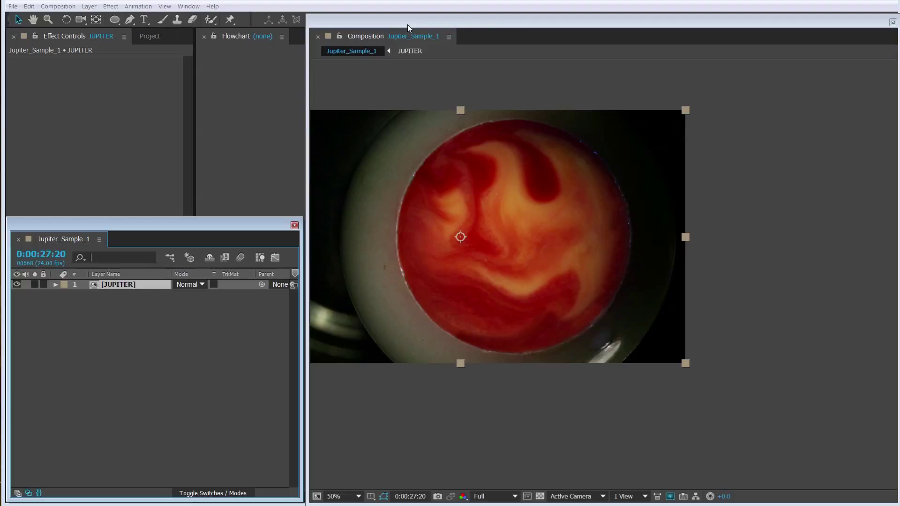
click(165, 7)
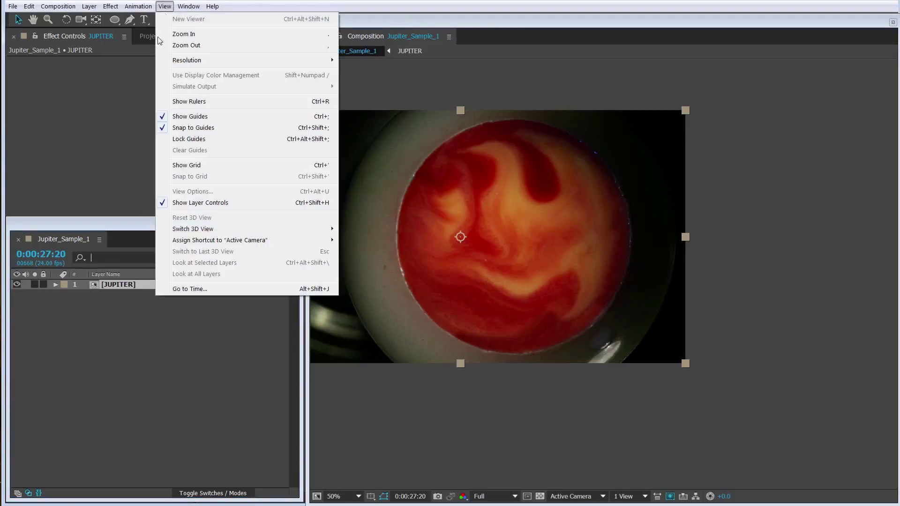
click(181, 101)
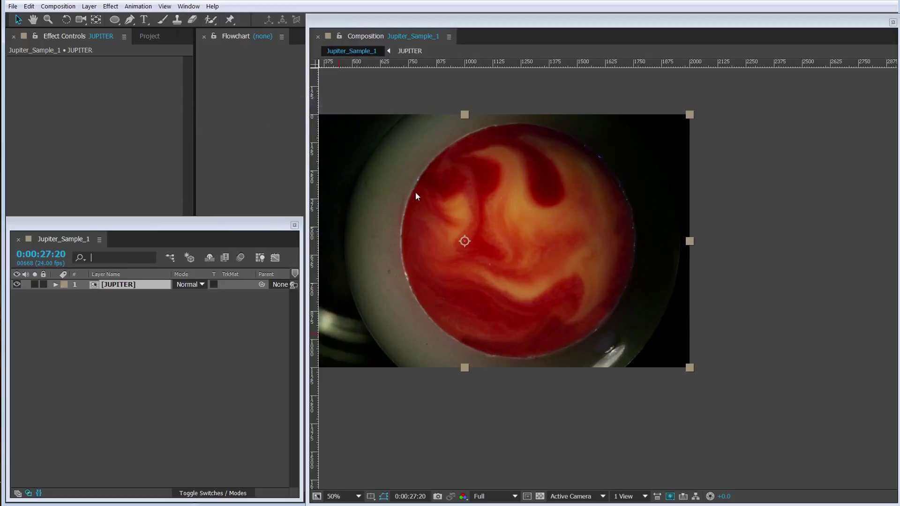
click(345, 498)
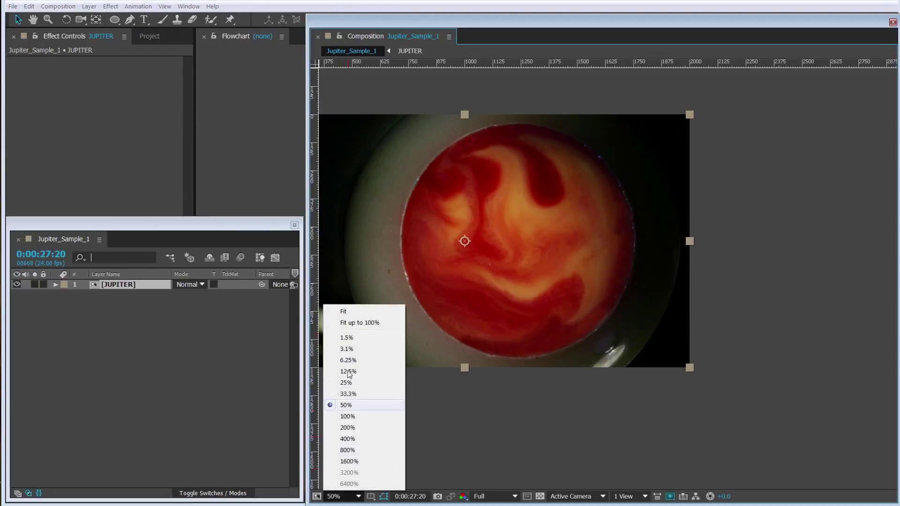
click(350, 315)
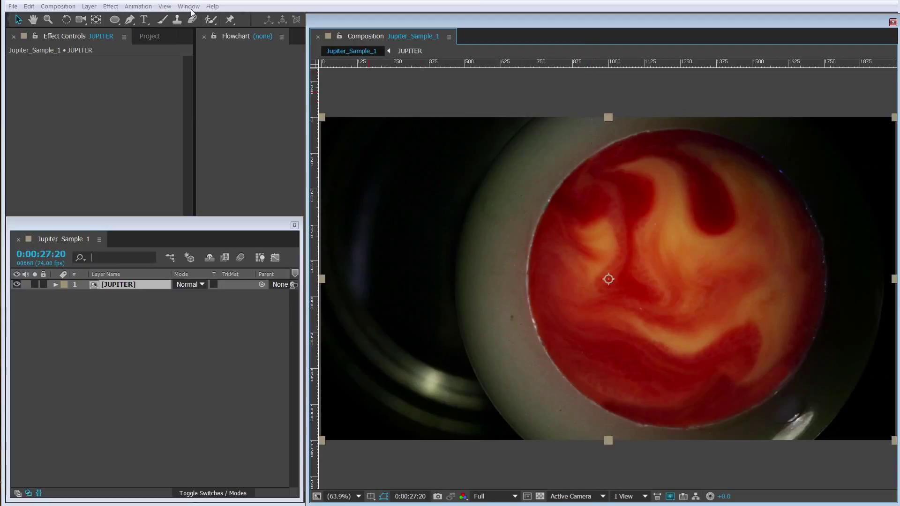
- Turn the rulers and guides off and back on for the composition view
click(164, 6)
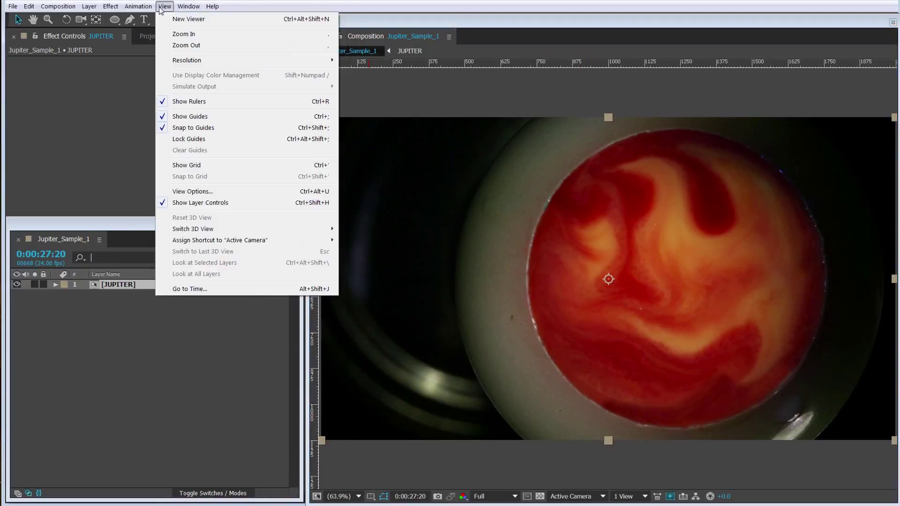
click(182, 102)
click(165, 6)
click(181, 115)
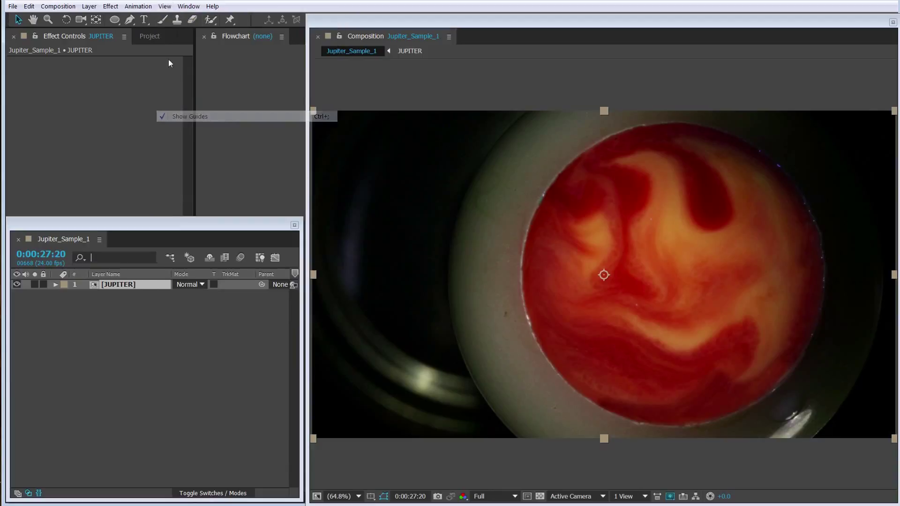
click(165, 6)
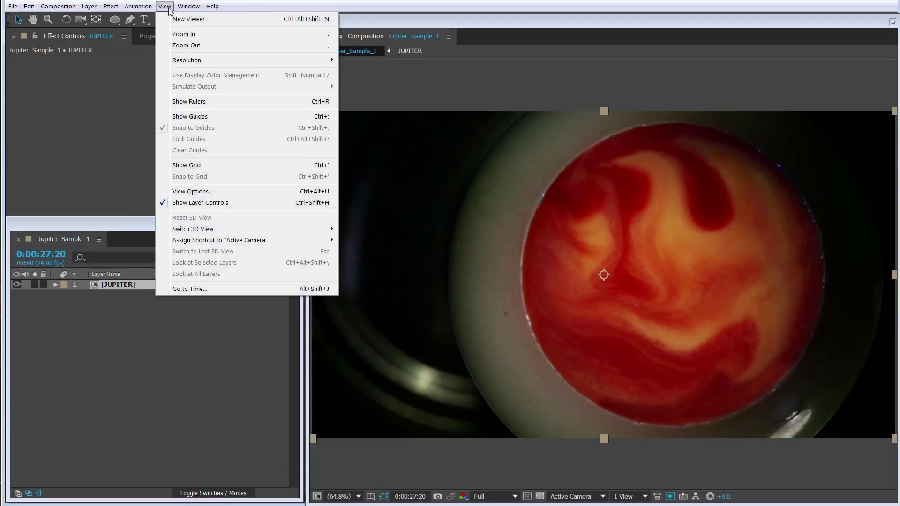
click(199, 101)
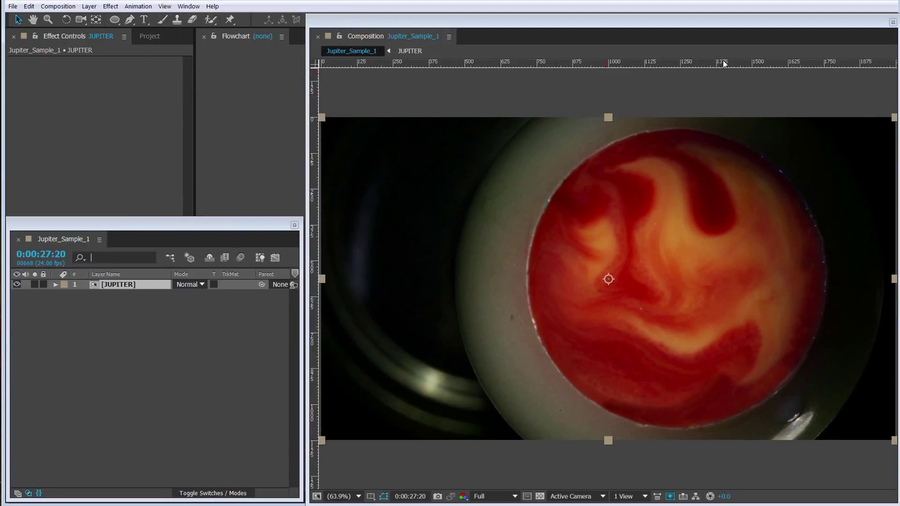
click(164, 7)
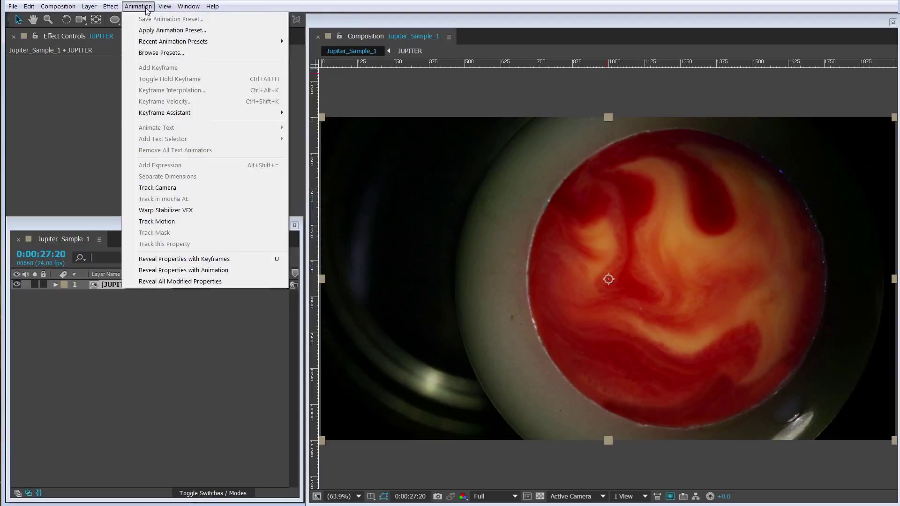
click(197, 116)
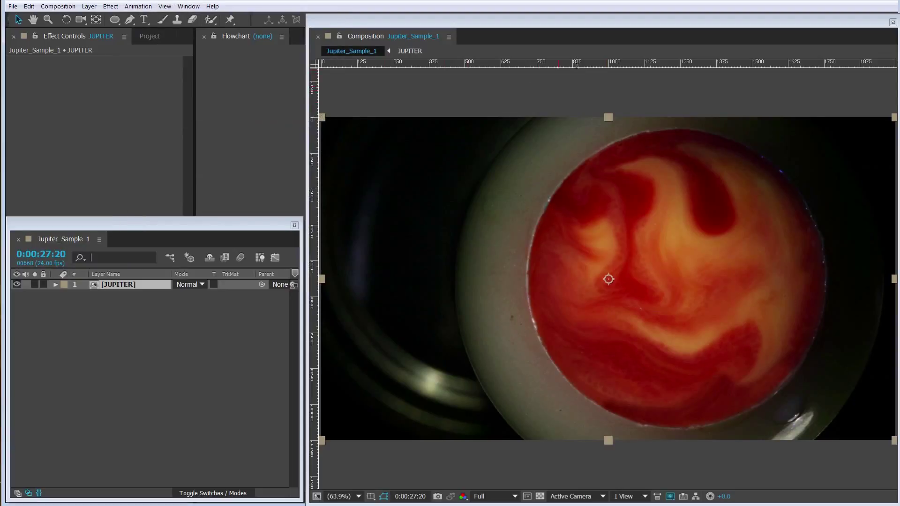
- Place two horizontal and two vertical guides tangent to the planet's upper, lower, left and right edges
drag(586, 62, 595, 128)
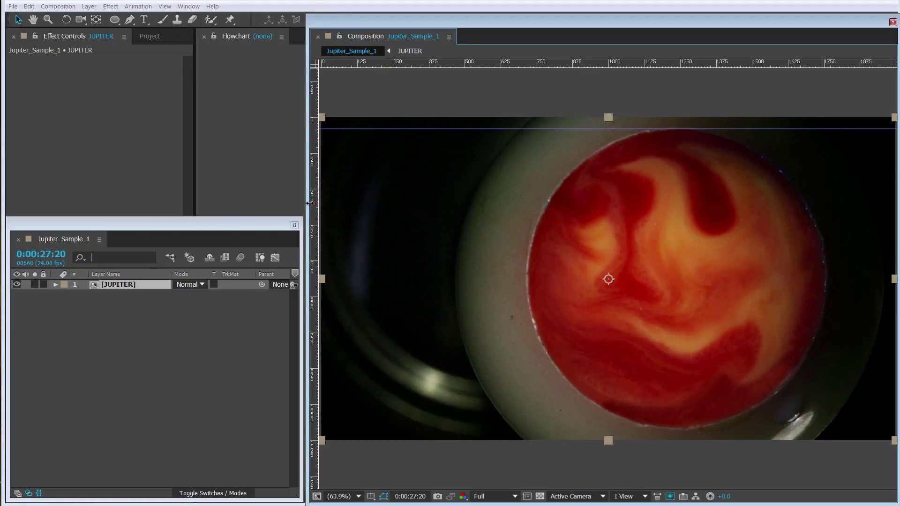
drag(311, 202, 526, 232)
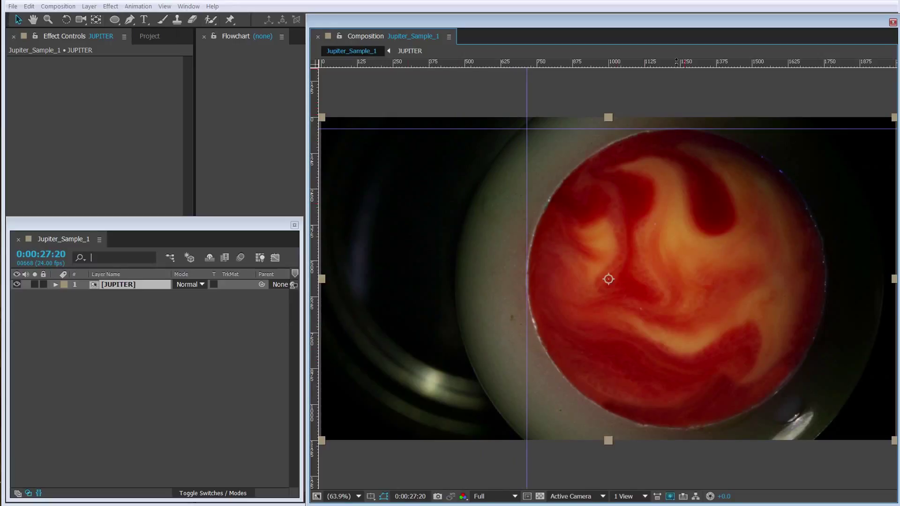
drag(676, 61, 605, 429)
drag(313, 230, 690, 282)
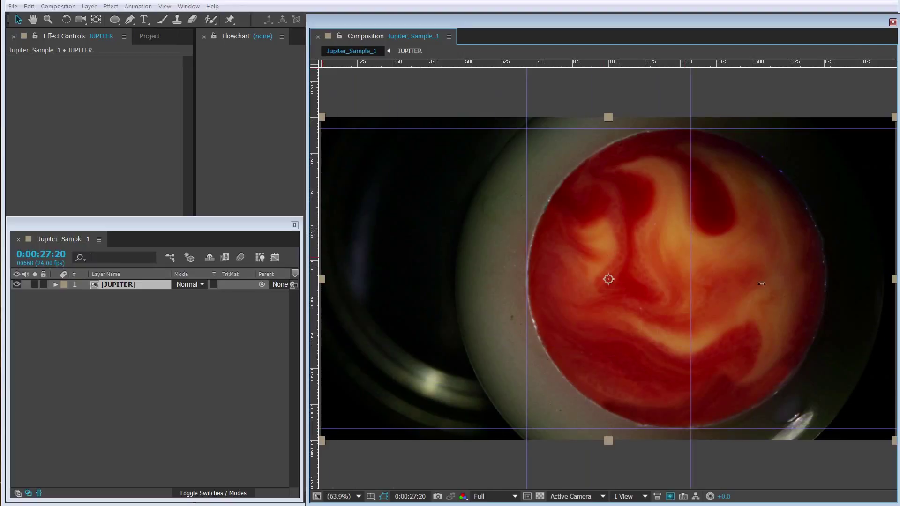
drag(761, 284, 828, 292)
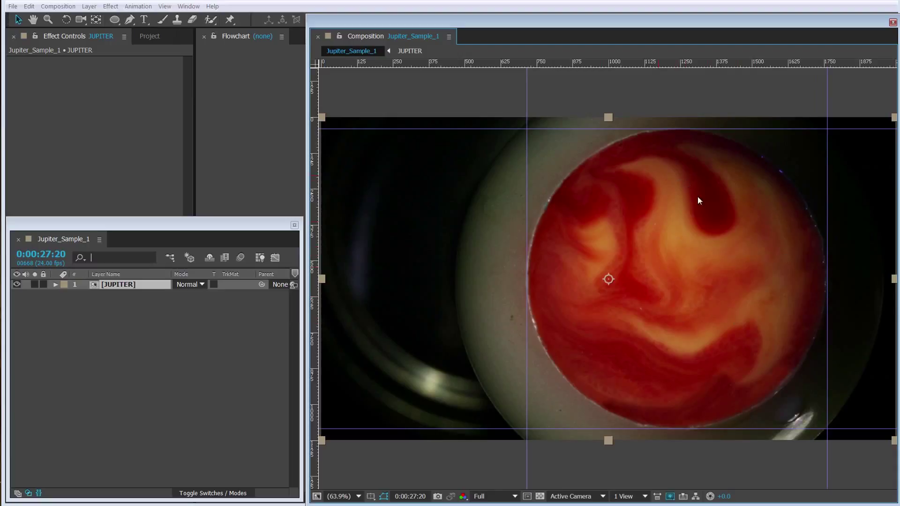
- Draw an elliptical mask on the JUPITER layer that fills the guide rectangle around the planet, then deselect the layer
click(115, 23)
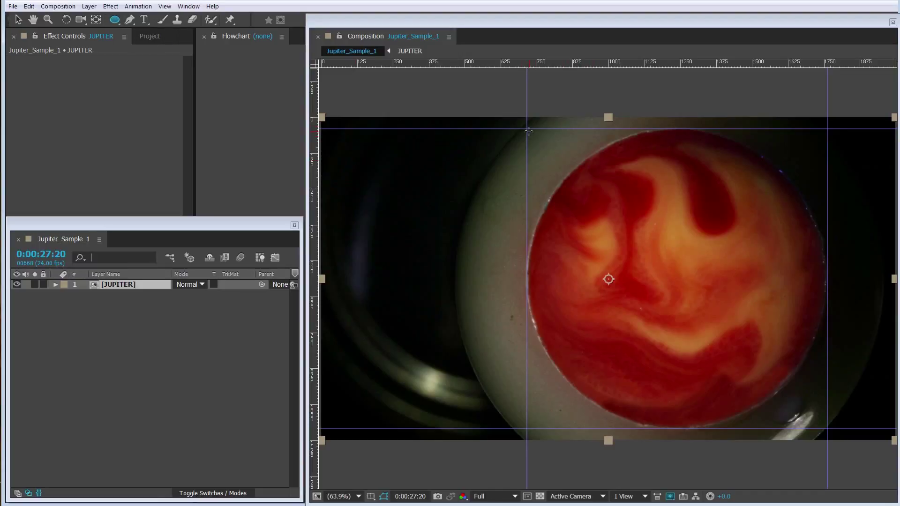
drag(529, 130, 832, 425)
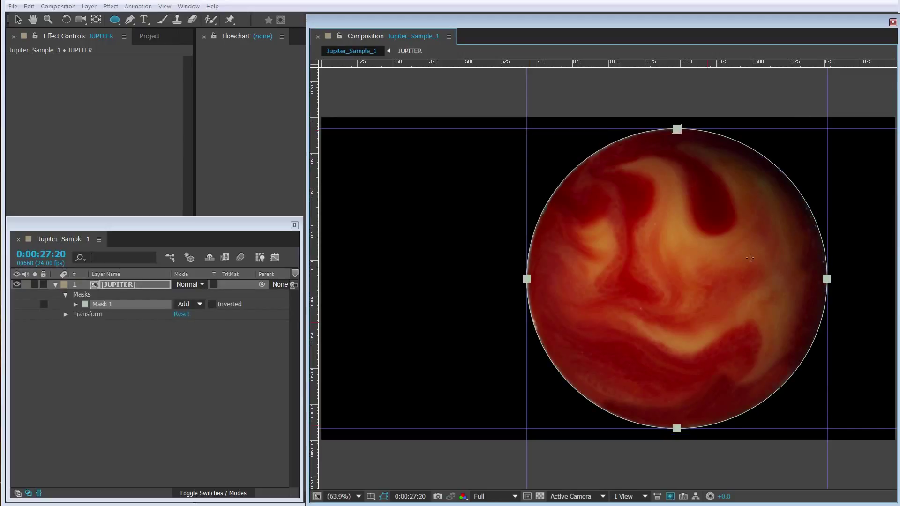
click(178, 361)
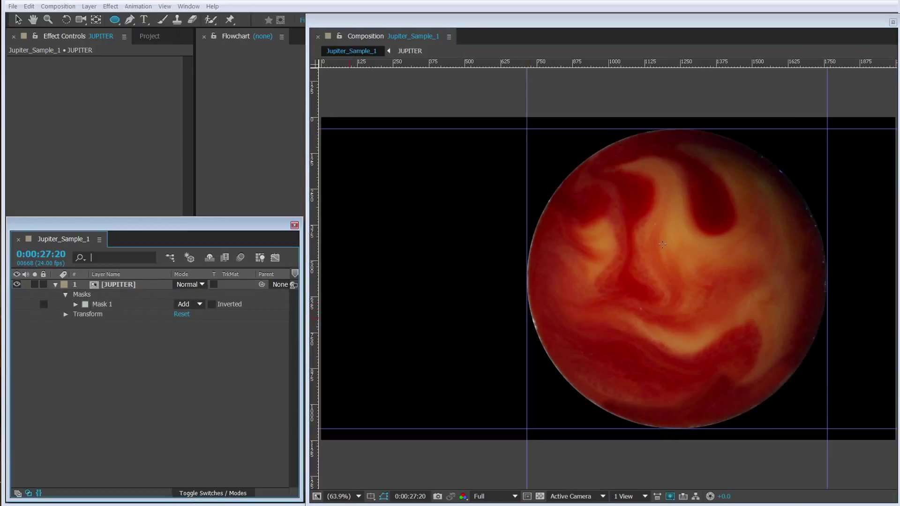
- Set the JUPITER layer's mask feather to 8 pixels in both directions and deselect the layer
click(105, 288)
key(f)
click(200, 305)
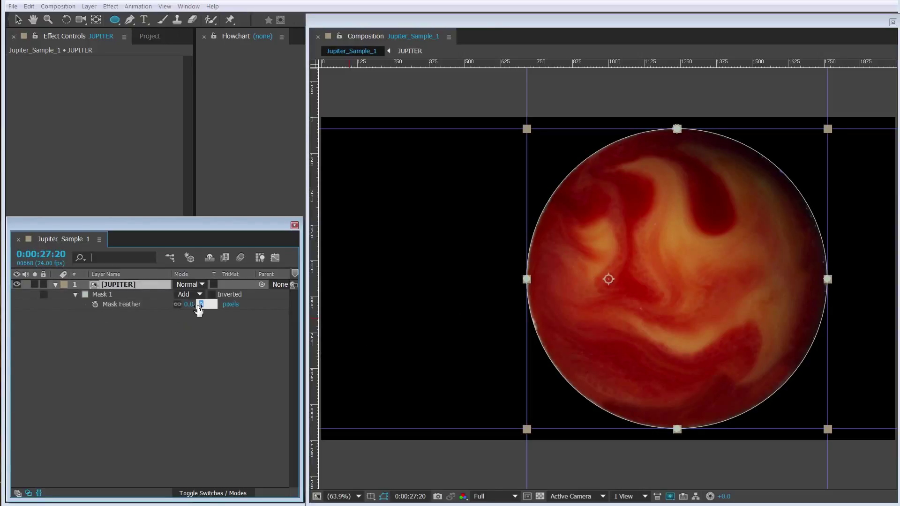
text(8)
key(Return)
click(199, 360)
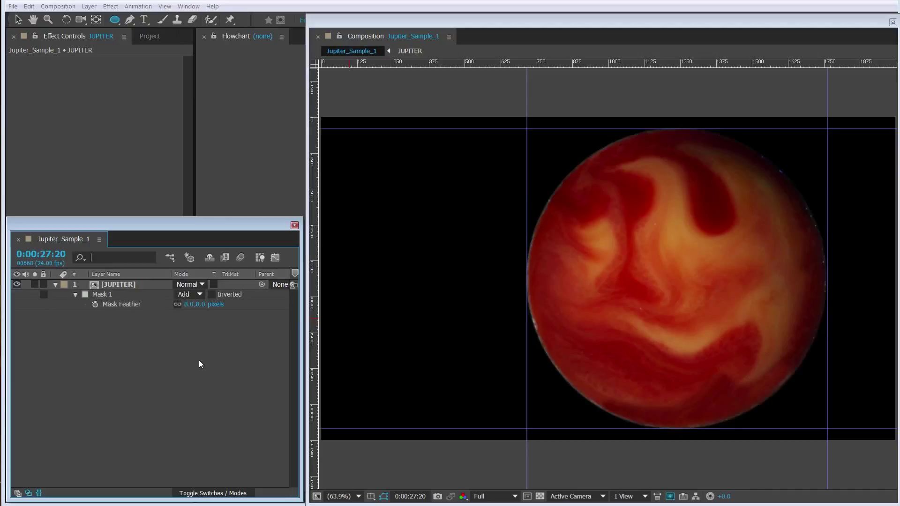
- Set the JUPITER layer's mask expansion to -12 pixels and deselect the layer
click(114, 286)
key(m)
key(m)
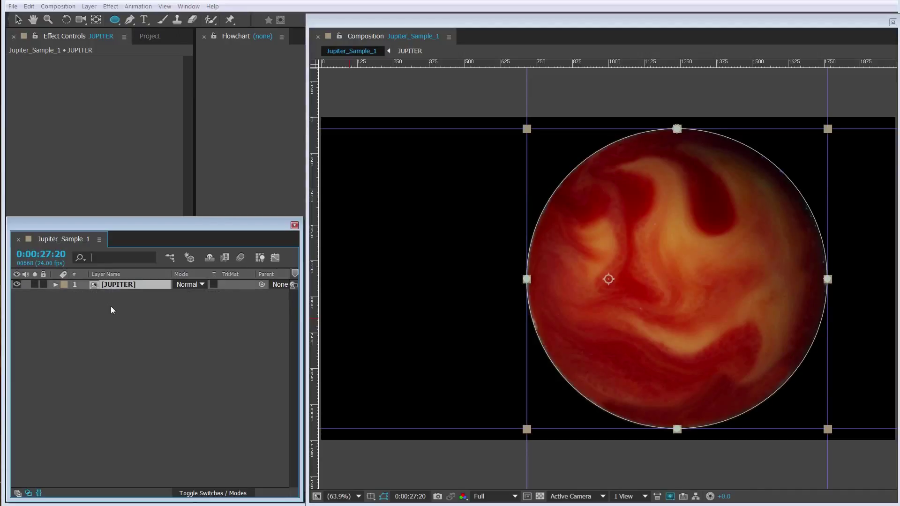
click(178, 335)
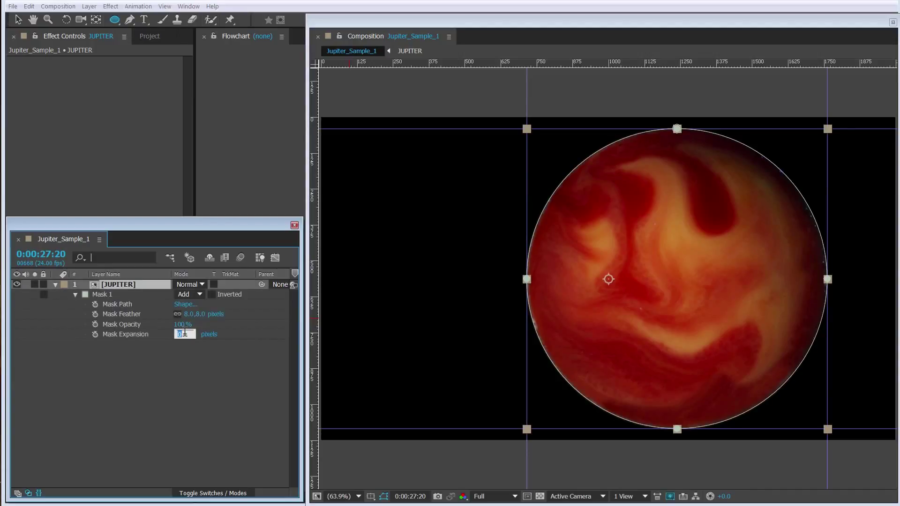
text(-12)
key(Return)
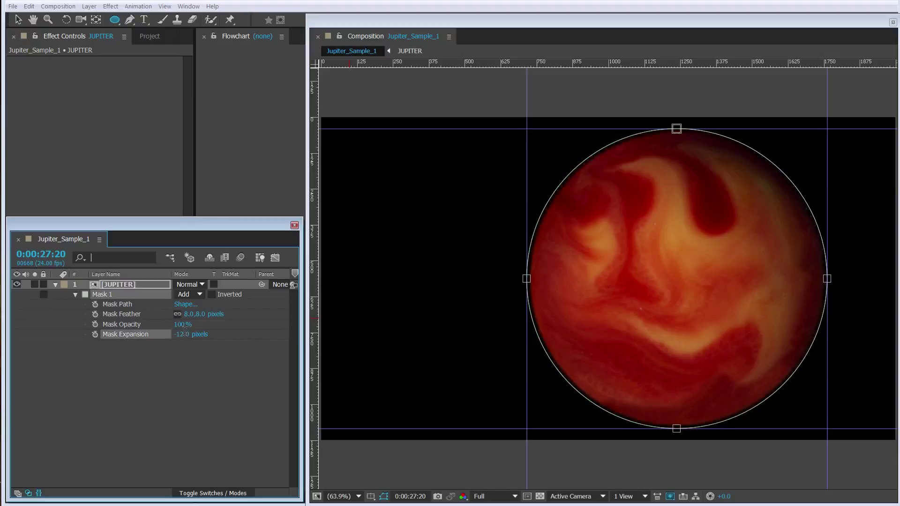
click(183, 380)
- Hide the guides around the masked planet and switch to the Selection tool
scroll(582, 326, down, 1)
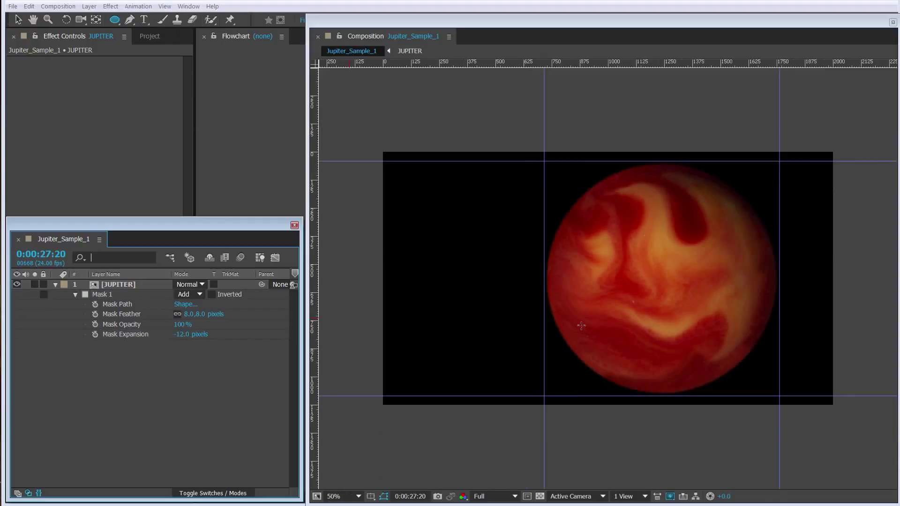
scroll(582, 326, up, 2)
scroll(581, 326, down, 2)
click(162, 8)
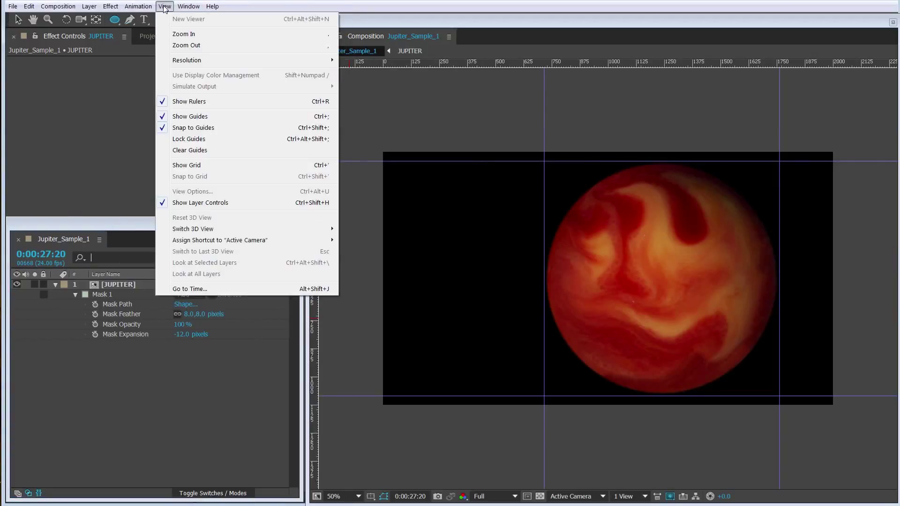
click(188, 116)
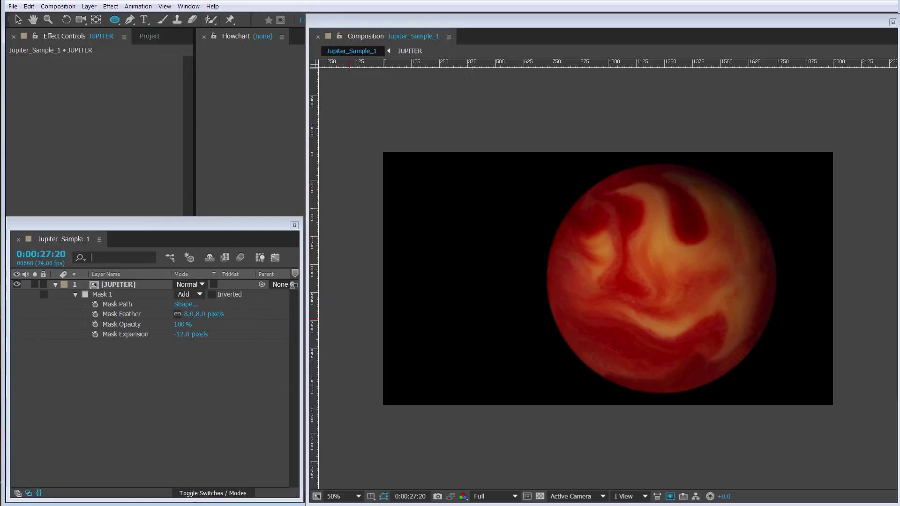
key(v)
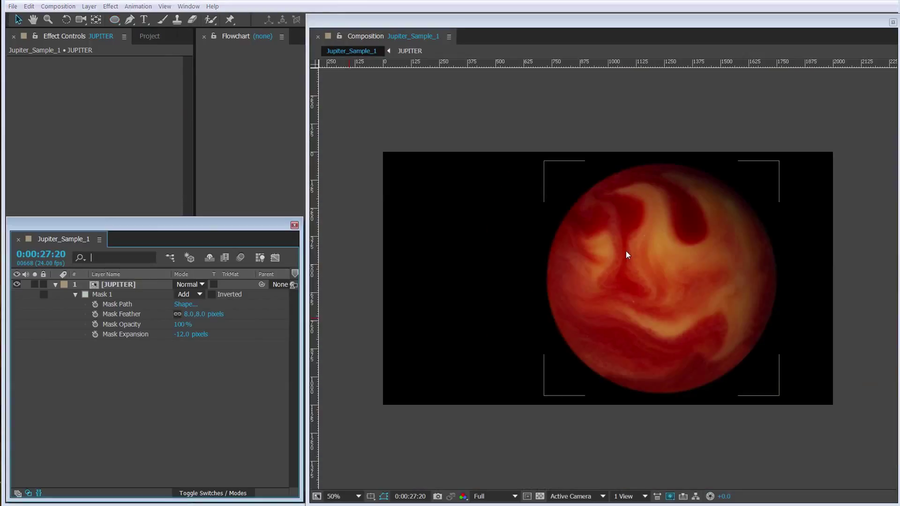
- Collapse the JUPITER layer's mask properties and fit the whole composition in the viewer
scroll(721, 304, up, 2)
scroll(721, 305, down, 2)
scroll(649, 286, up, 2)
scroll(648, 286, down, 2)
click(74, 315)
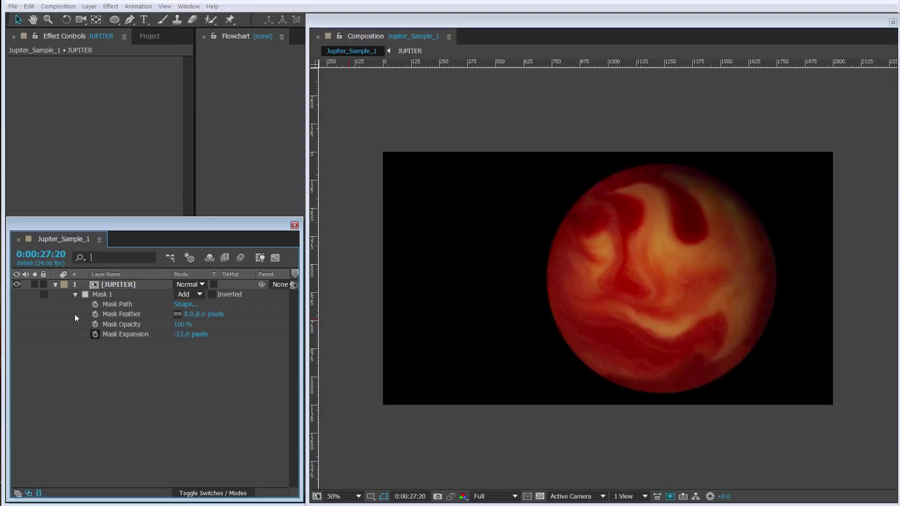
click(55, 285)
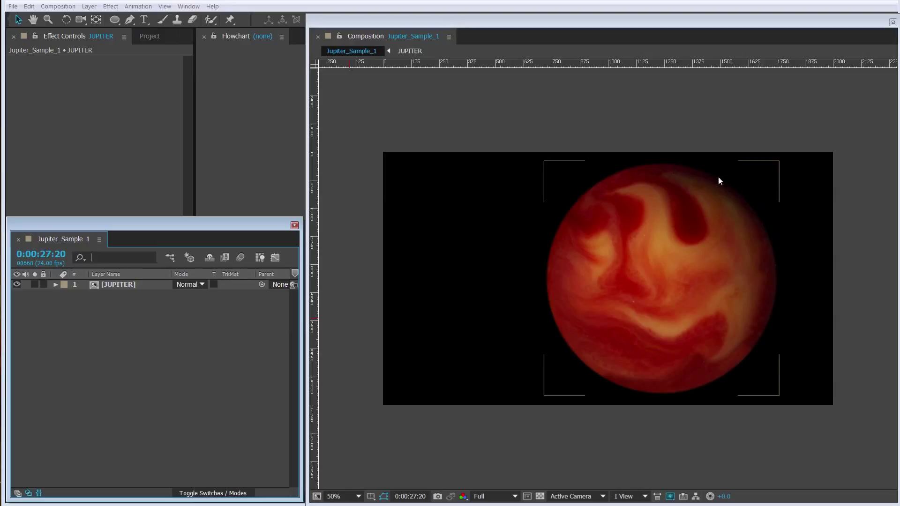
scroll(628, 224, up, 1)
scroll(627, 225, down, 1)
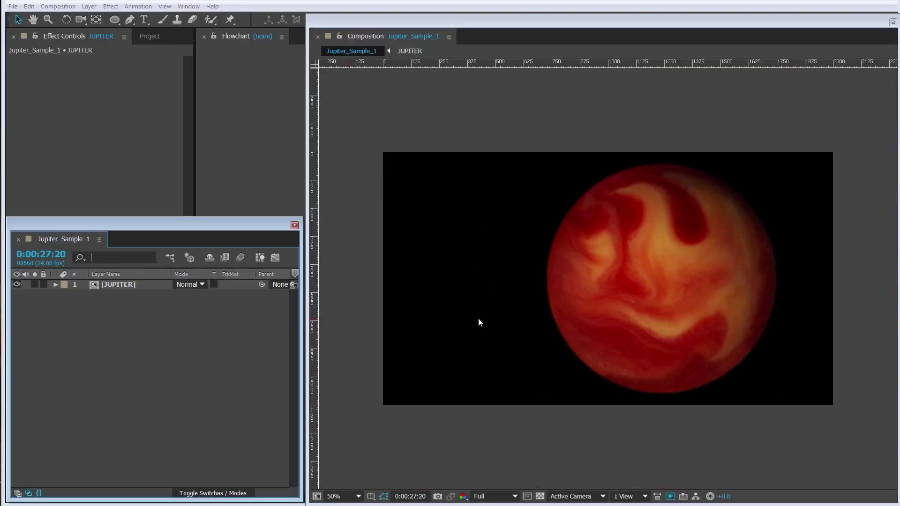
click(347, 501)
click(363, 317)
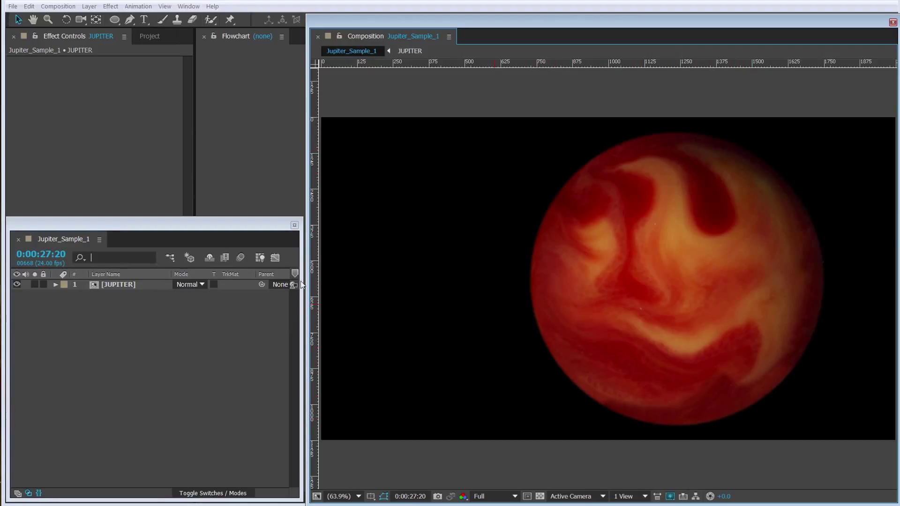
- Create a 1920 x 1080 px solid layer named Horizon in the golden yellow colour EEC14C
click(150, 37)
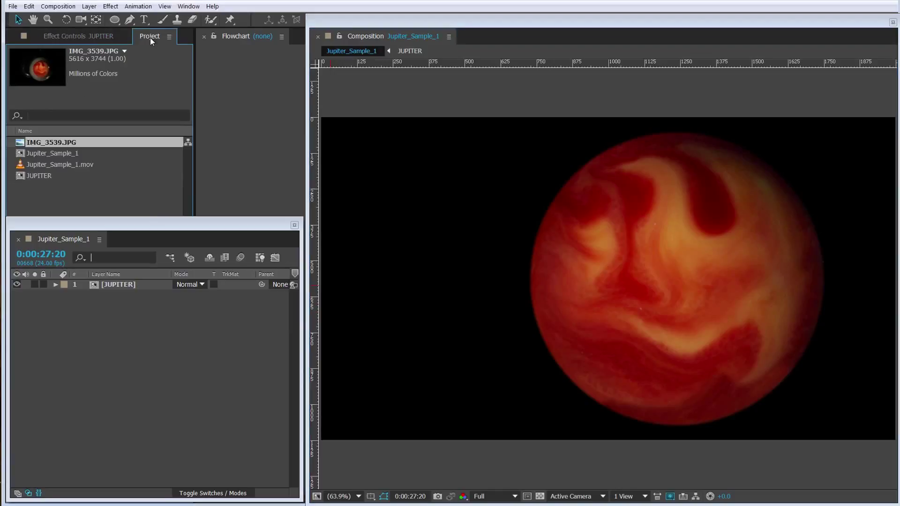
click(89, 7)
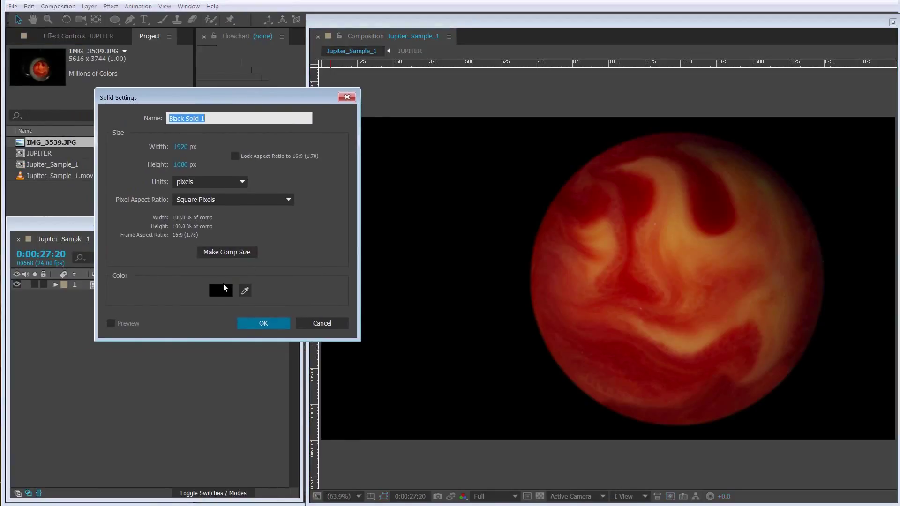
click(224, 289)
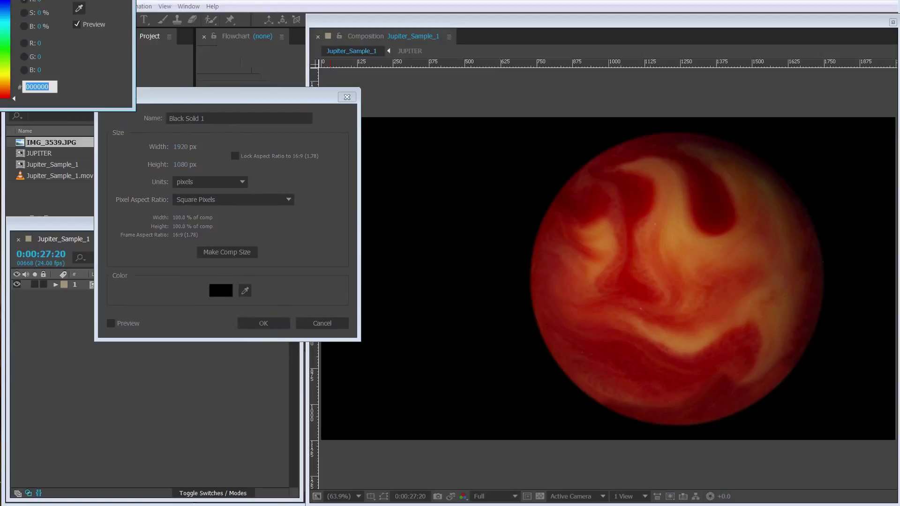
text(A22626)
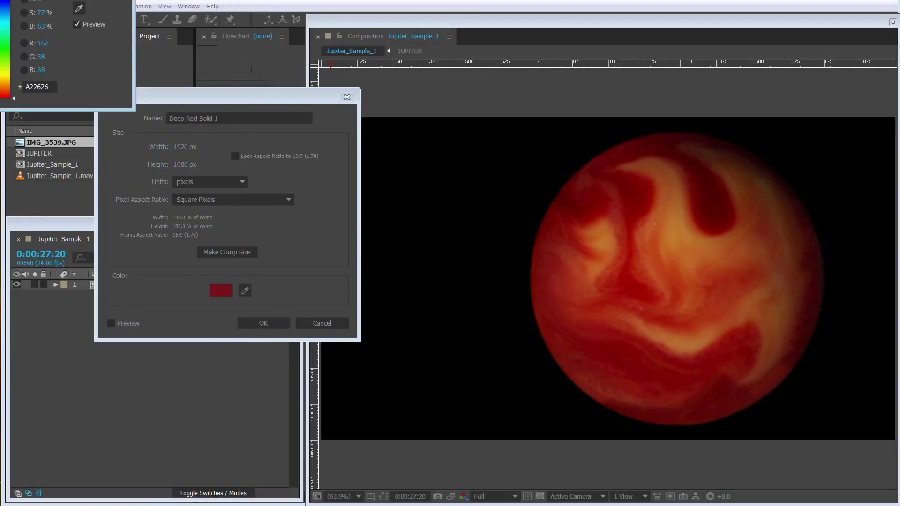
drag(2, 79, 4, 82)
click(0, 0)
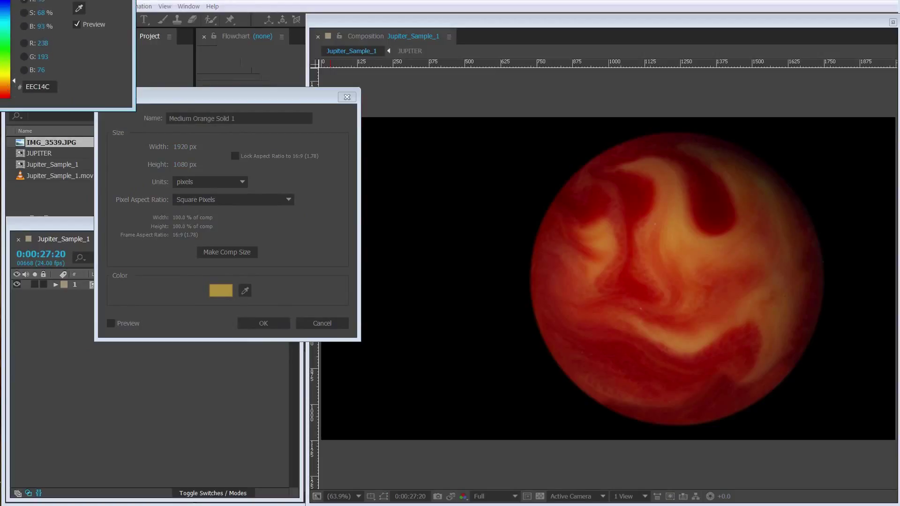
key(Return)
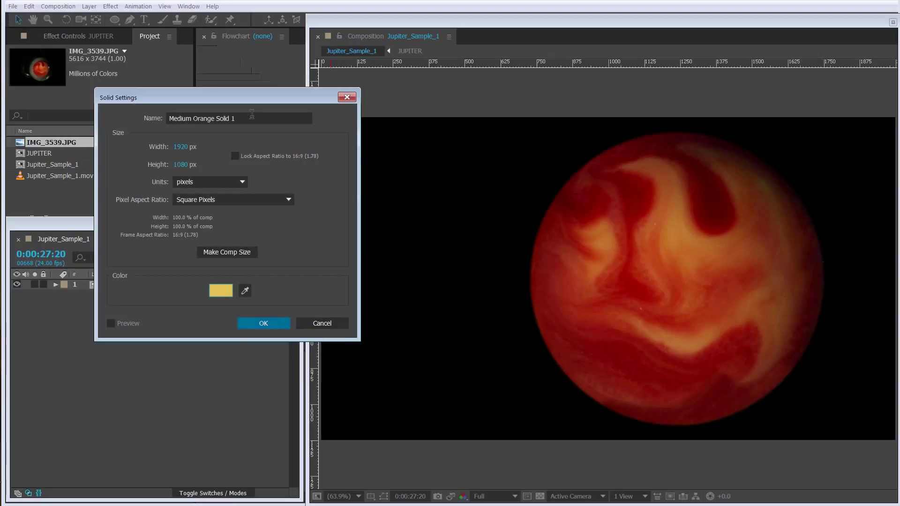
drag(252, 117, 148, 118)
text(Horizon)
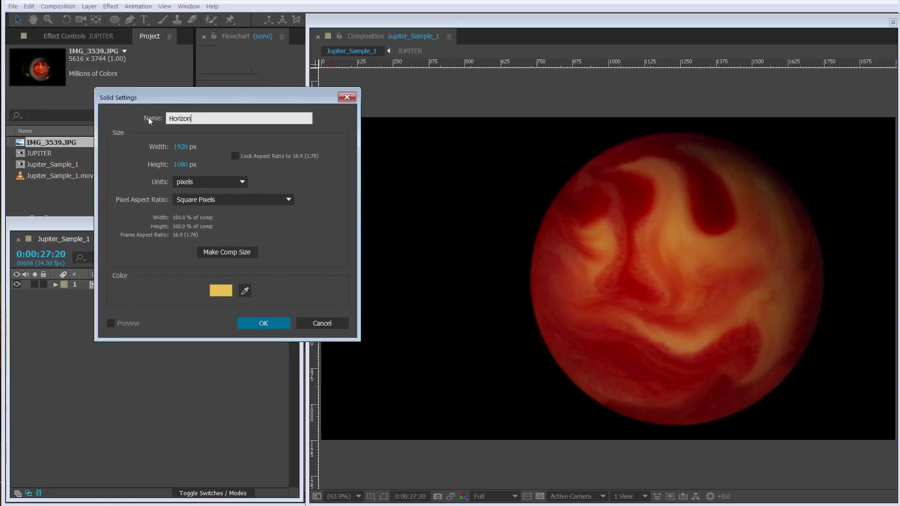
key(Return)
- Copy the circular Mask 1 from the JUPITER layer onto the Horizon solid and deselect the layer
click(118, 295)
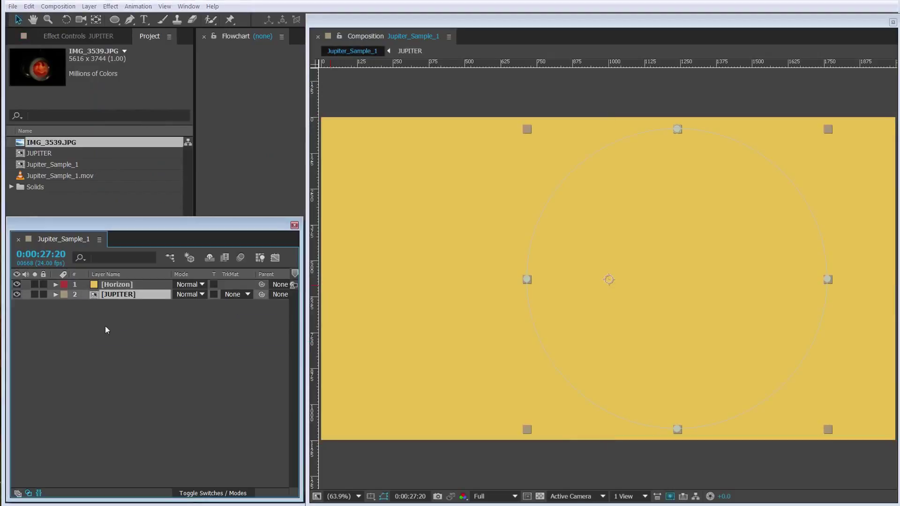
key(m)
click(109, 302)
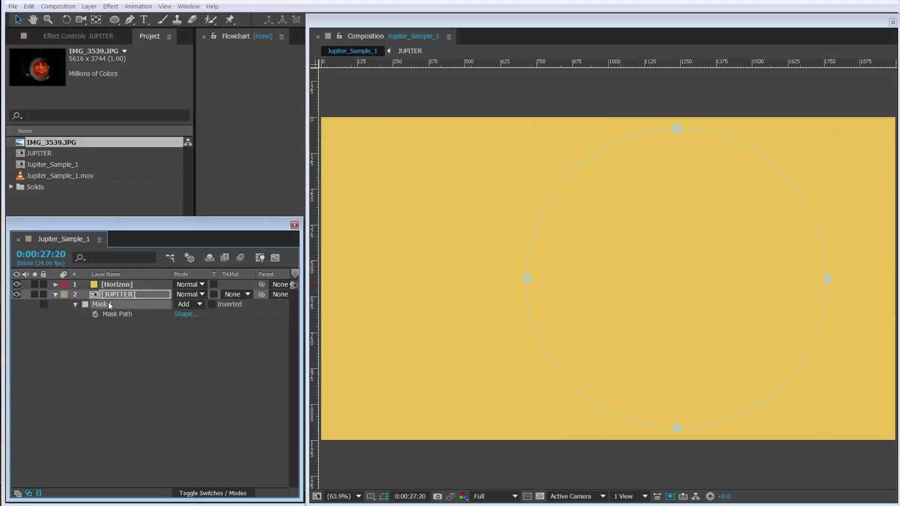
click(123, 319)
click(122, 285)
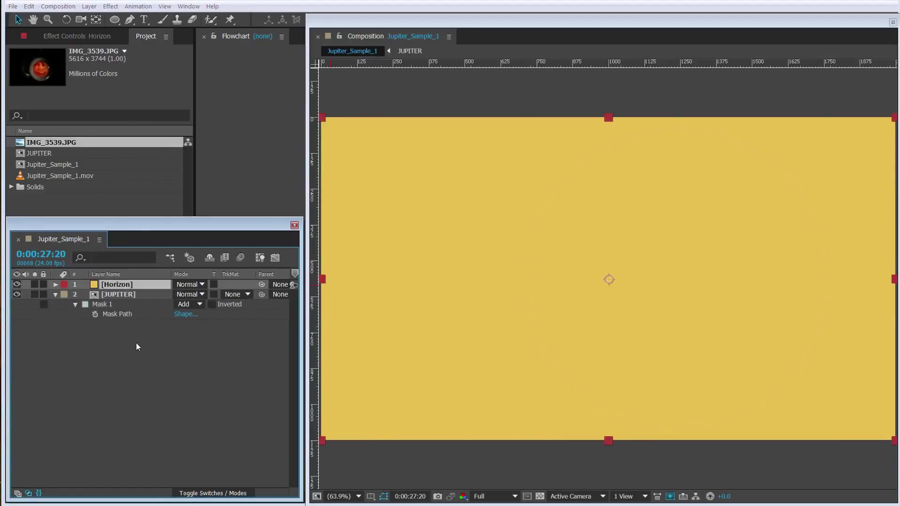
key(ctrl+v)
click(119, 358)
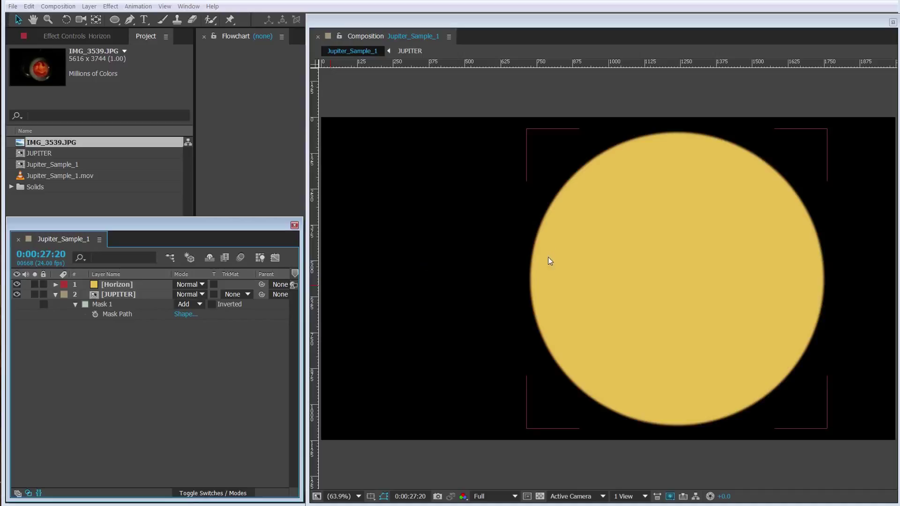
- Compare the masked Horizon disc with the planet beneath it by temporarily hiding the Horizon layer
key(slash)
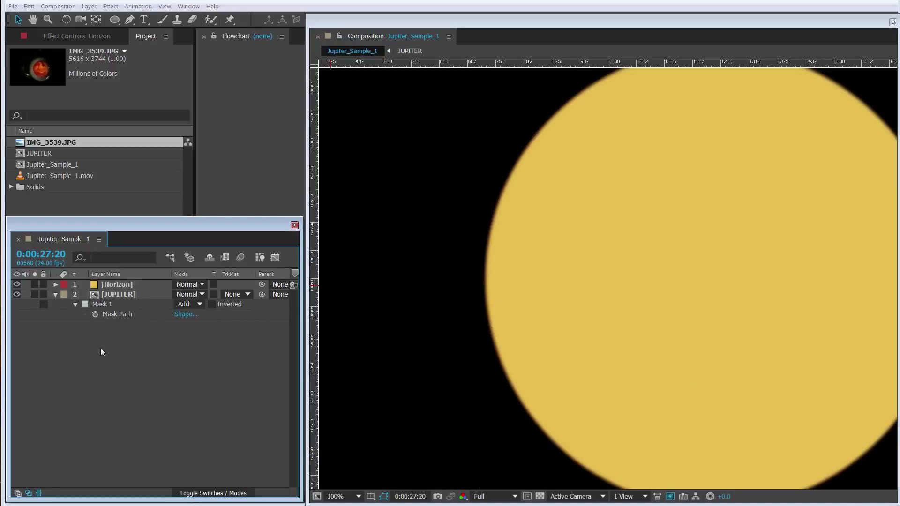
click(111, 285)
click(17, 285)
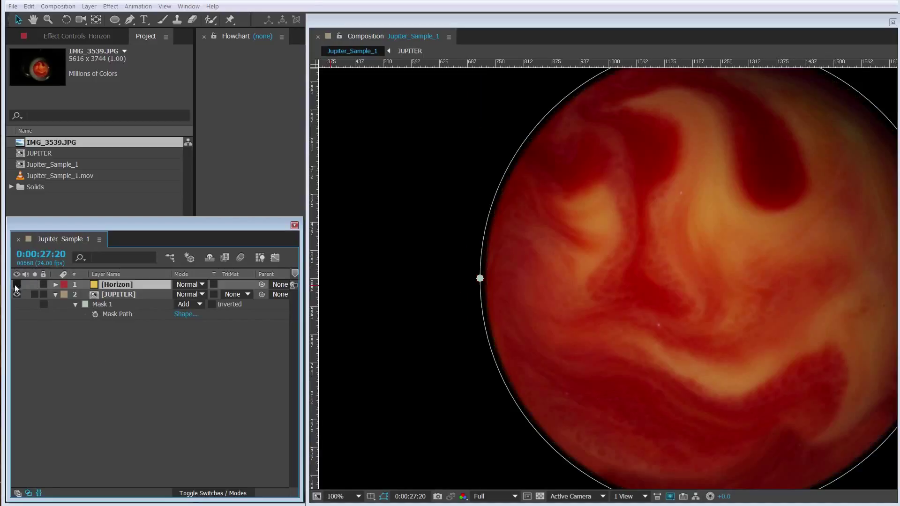
click(17, 284)
key(comma)
key(comma)
click(121, 381)
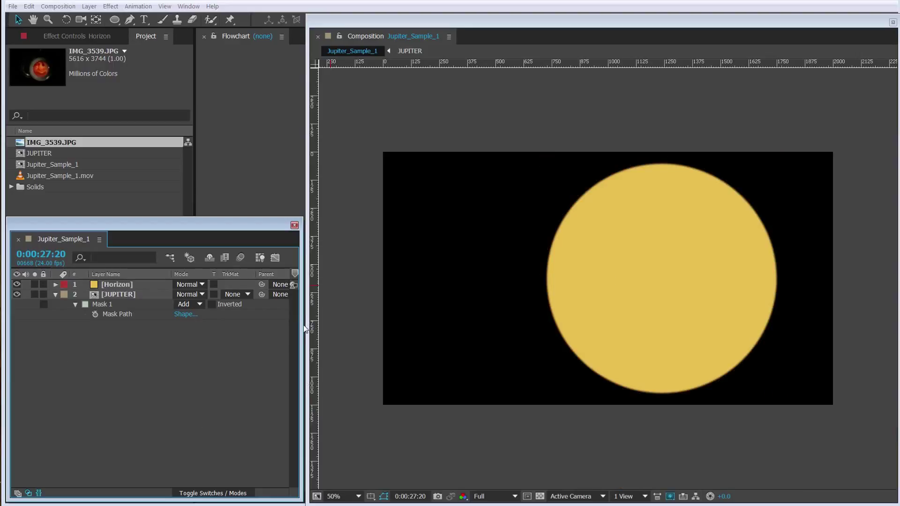
- Display the layer switches in the timeline and make both the Horizon and JUPITER layers 3D
drag(304, 325, 708, 329)
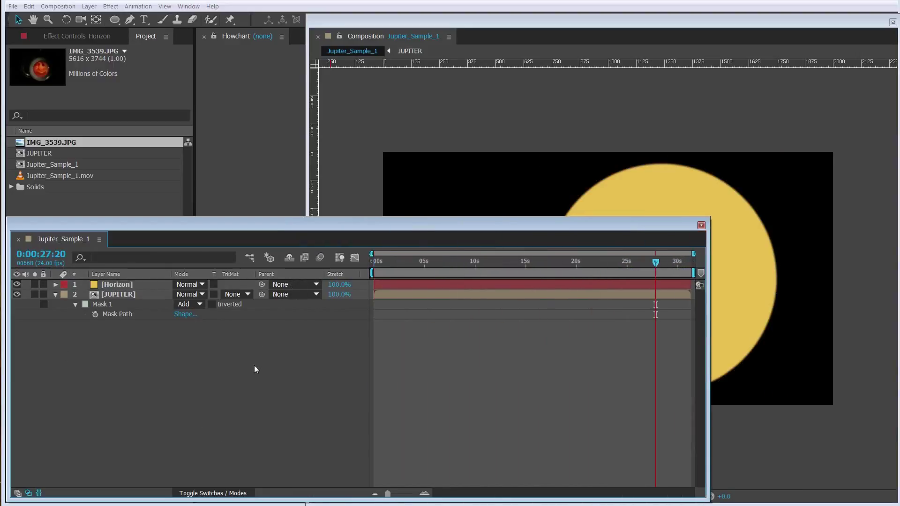
click(211, 493)
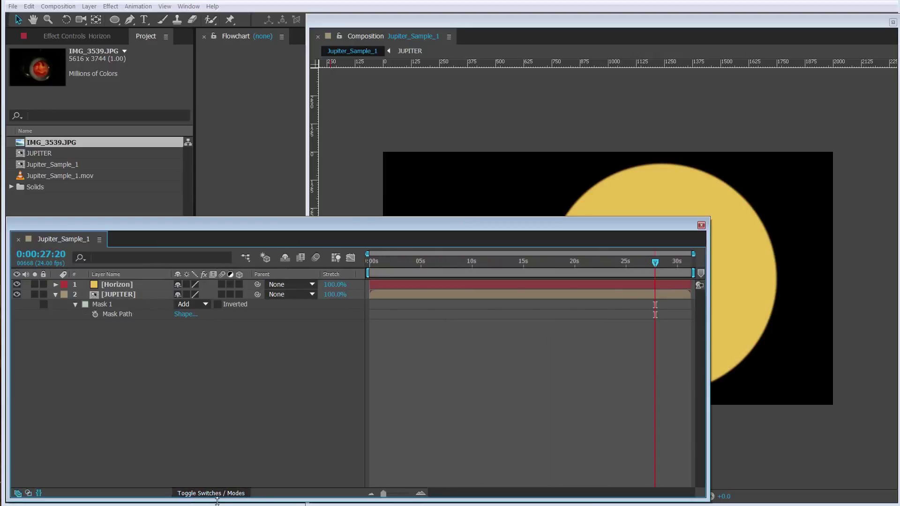
click(240, 285)
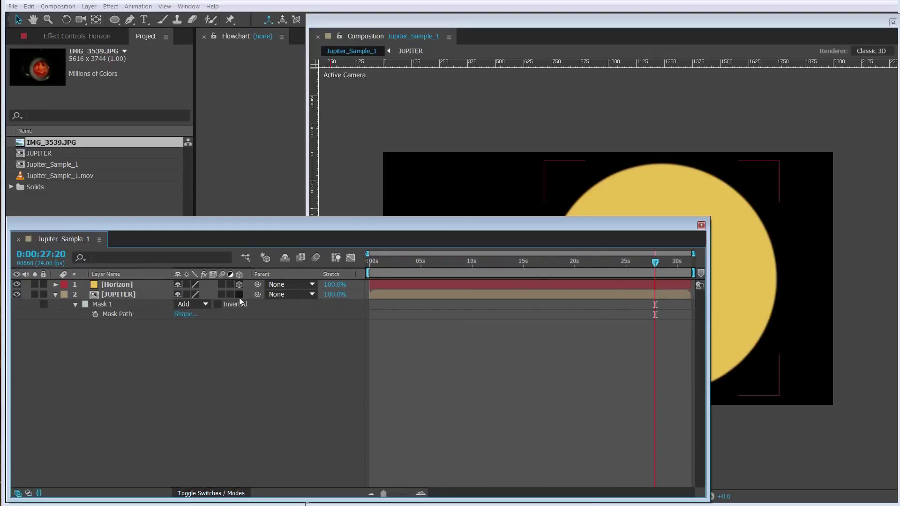
click(240, 295)
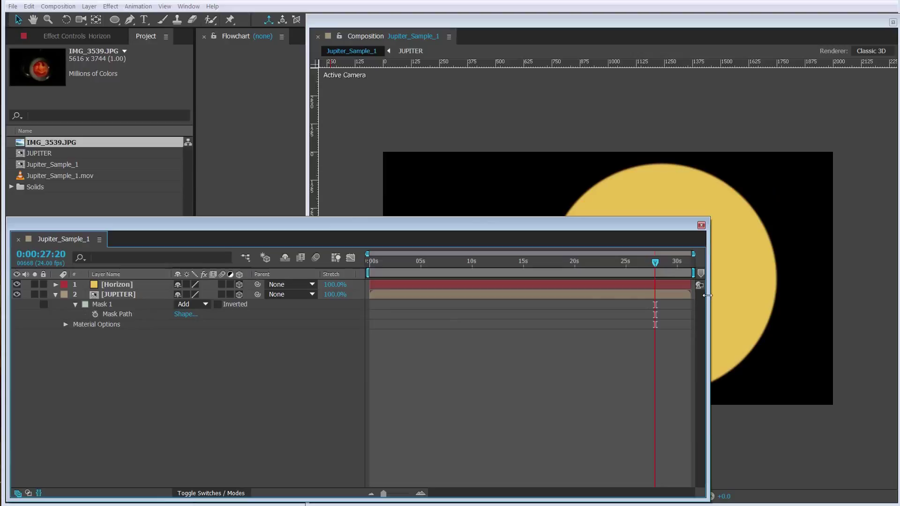
drag(707, 296, 370, 309)
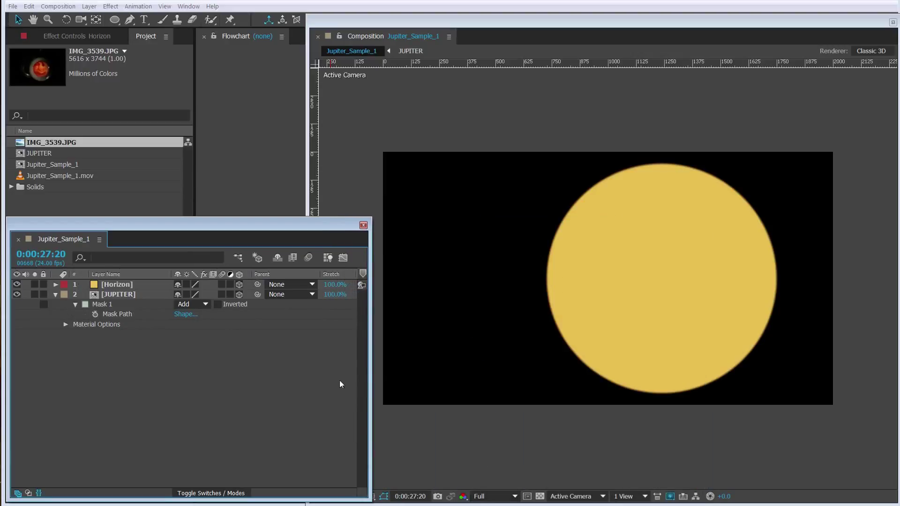
- Push the Horizon layer behind JUPITER in depth and nudge it down and to the left to expose a thin golden rim
click(141, 284)
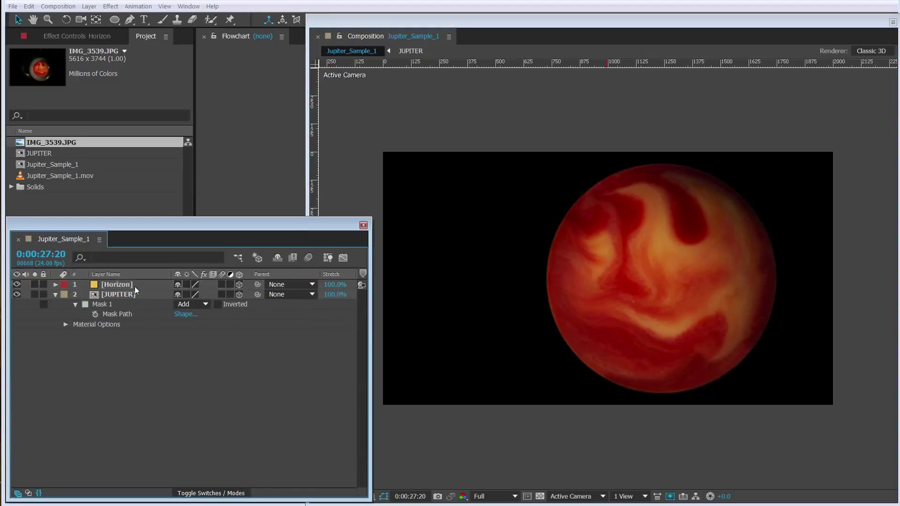
click(135, 286)
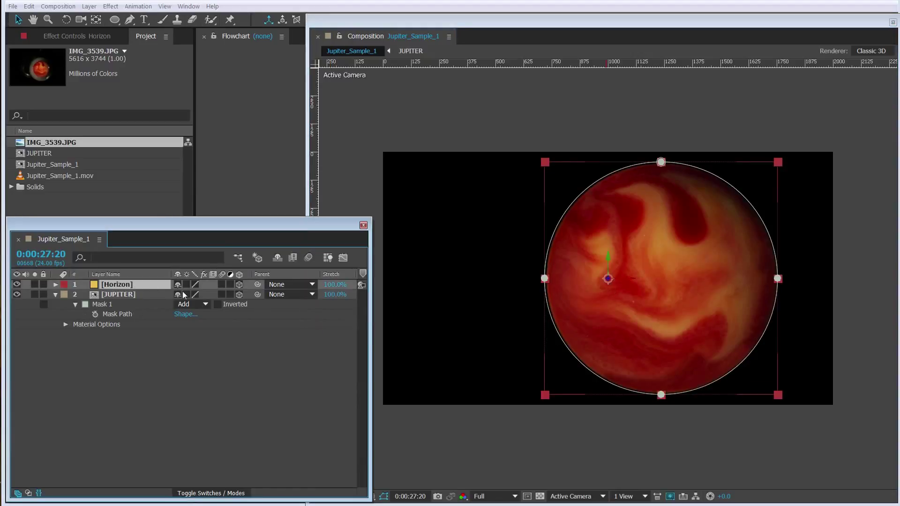
key(Down)
key(Down)
key(Left)
key(Left)
key(Left)
key(Down)
key(Down)
key(Down)
key(Down)
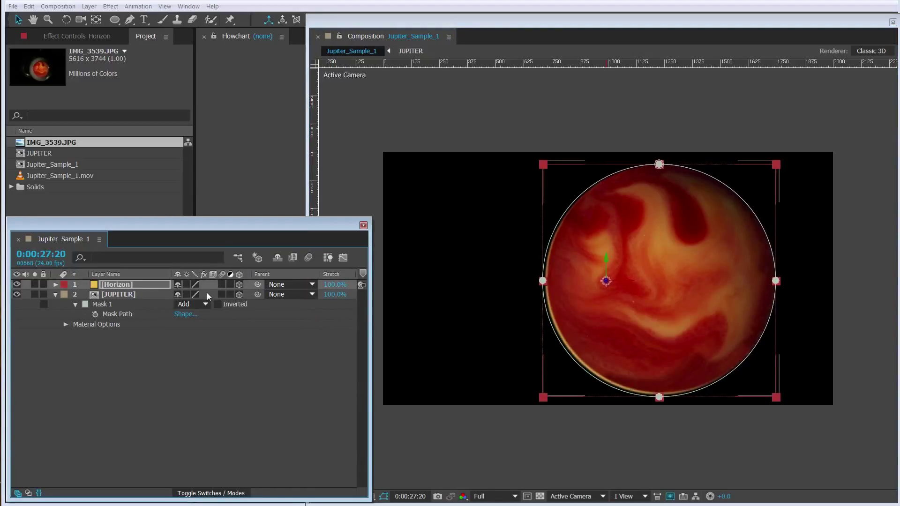
click(308, 340)
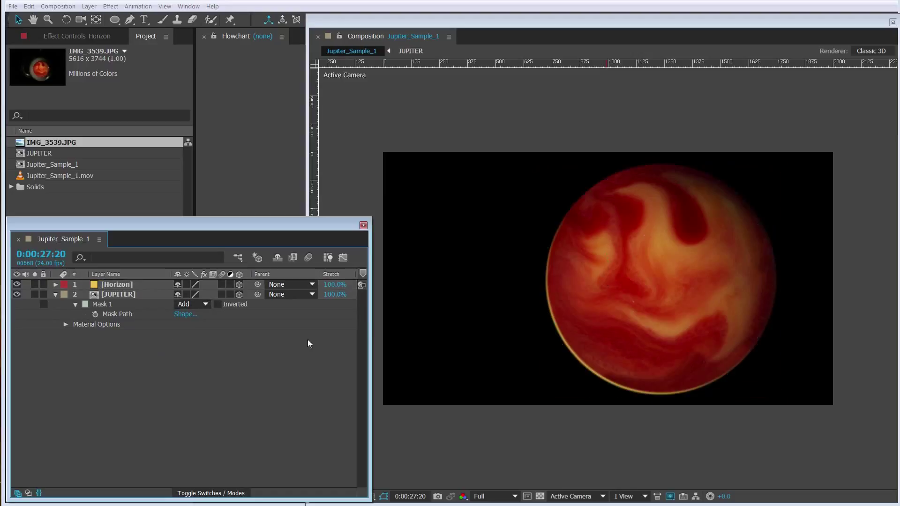
- Fine-tune the Horizon layer's offset to narrow the golden rim along the planet's lower-left edge
click(135, 285)
click(315, 364)
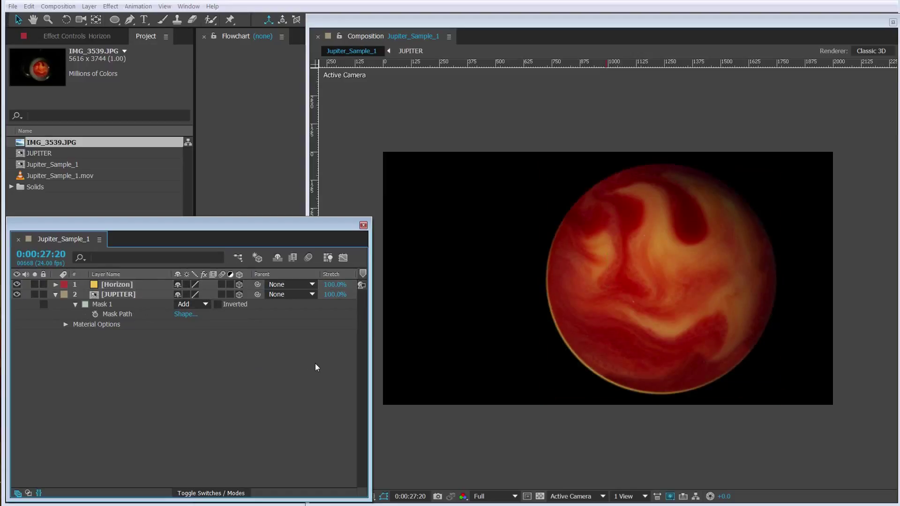
click(146, 285)
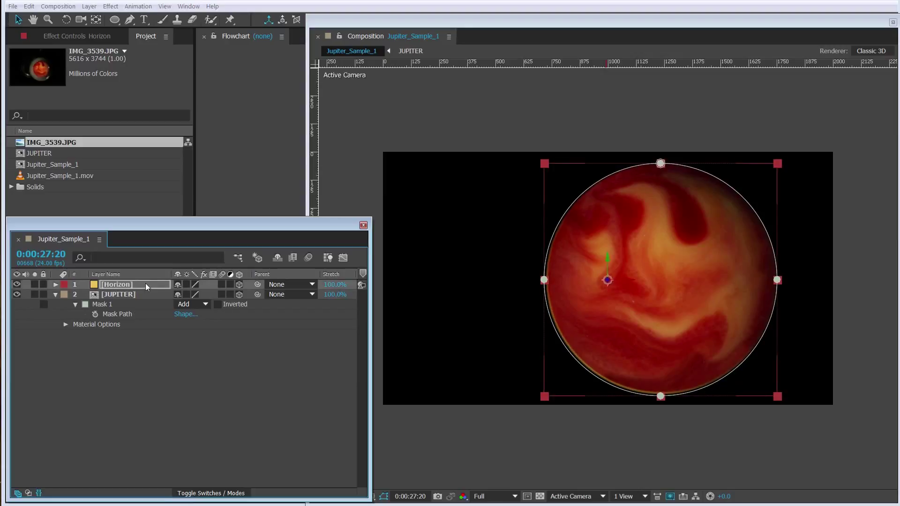
click(160, 325)
click(156, 378)
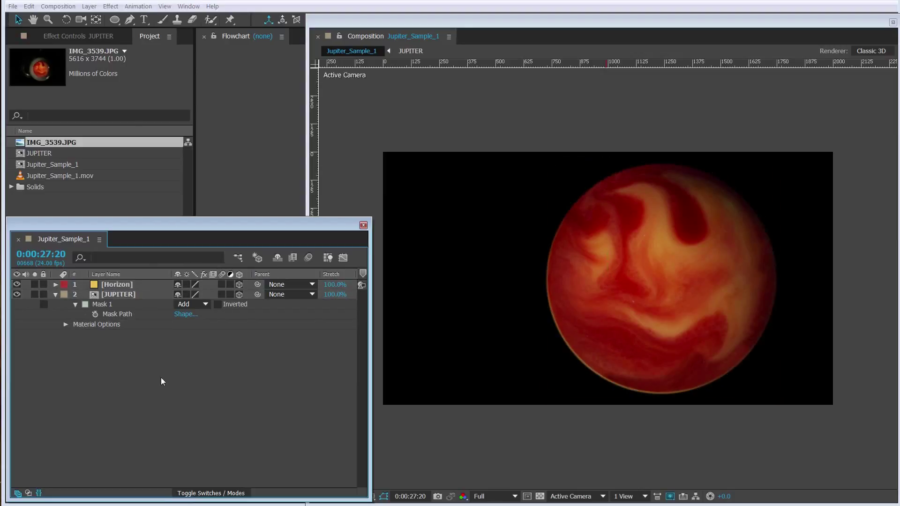
click(153, 285)
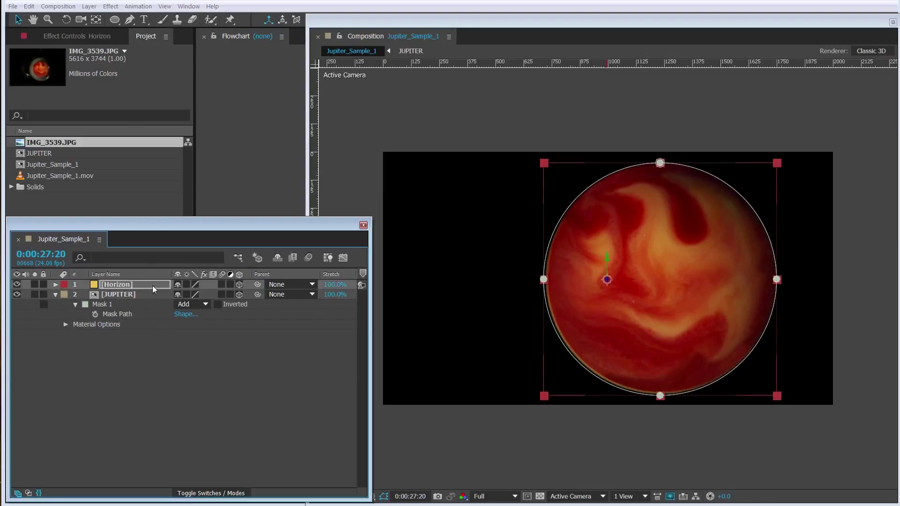
click(145, 378)
scroll(646, 361, up, 1)
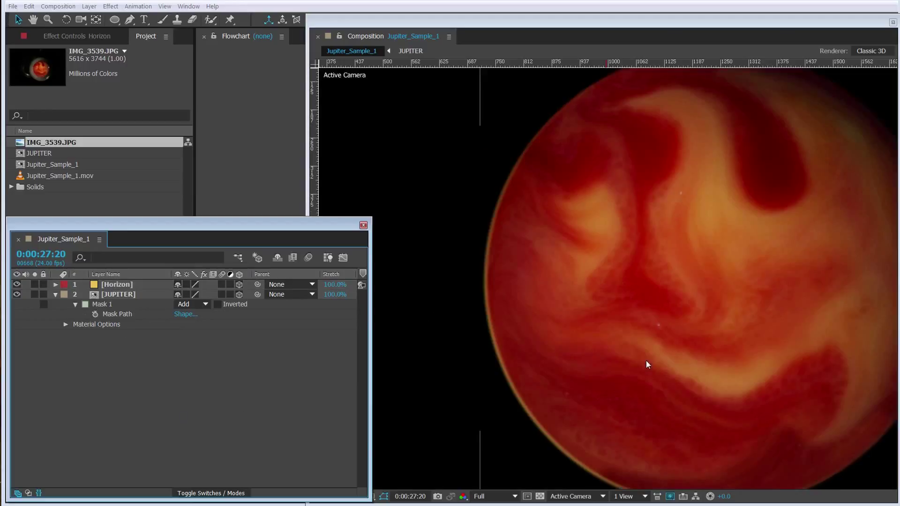
scroll(610, 373, down, 1)
click(127, 285)
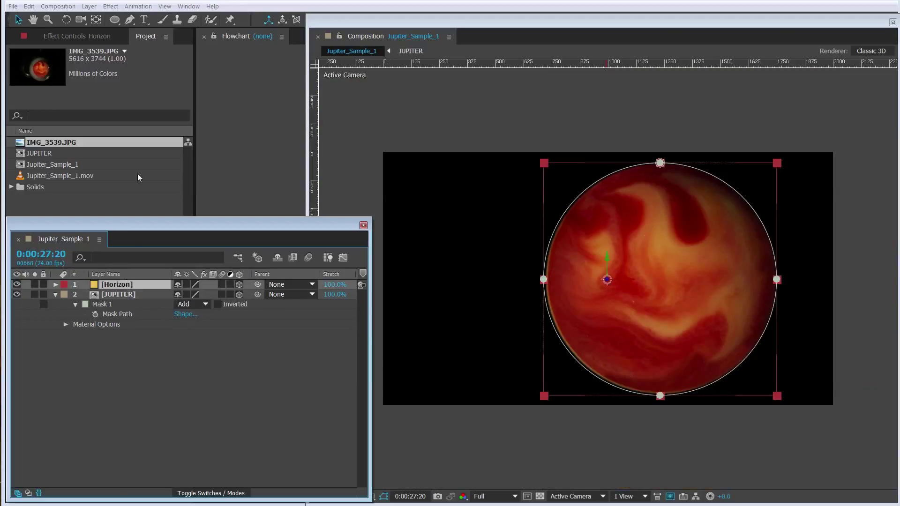
click(157, 349)
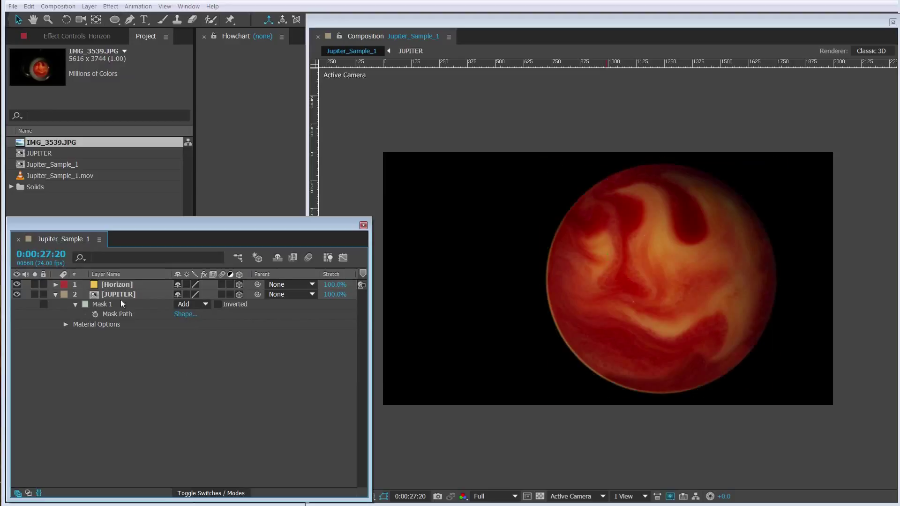
- Apply the Stylize Glow effect to the Horizon layer and deselect it
click(116, 285)
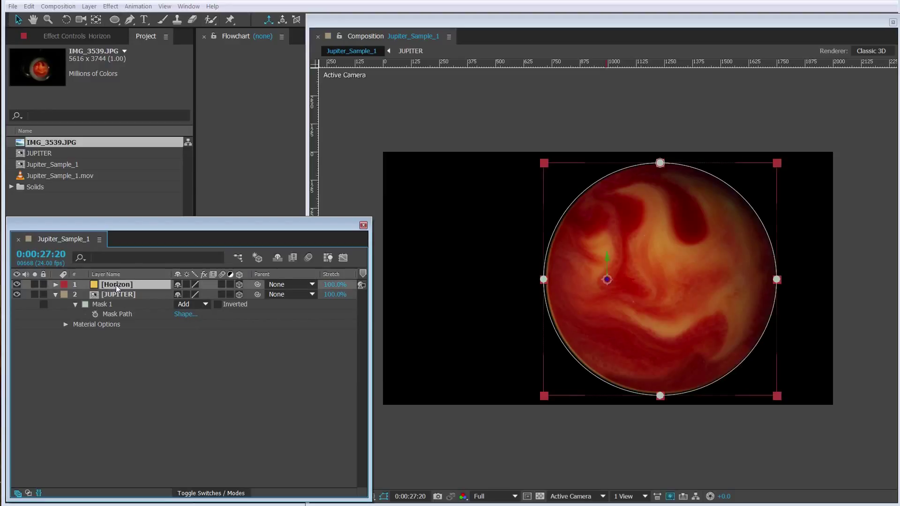
click(138, 7)
mouse_move(107, 9)
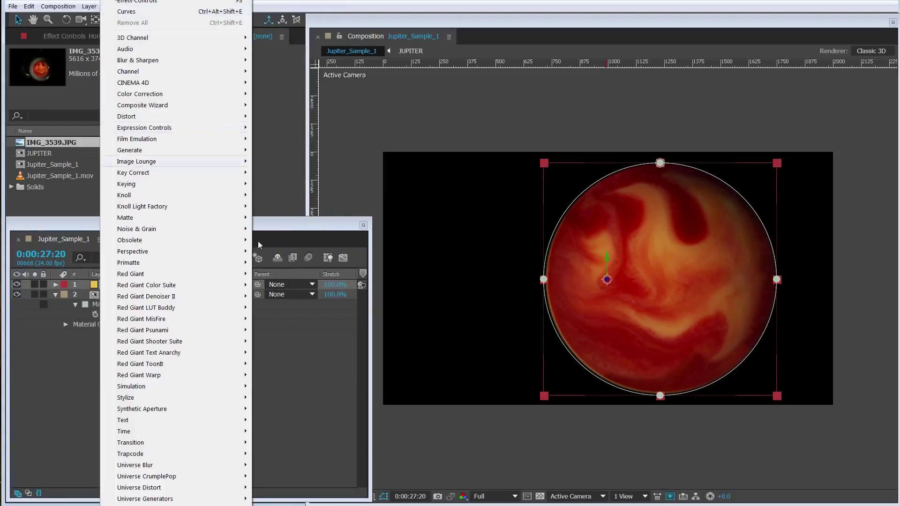
click(293, 349)
scroll(592, 277, up, 3)
key(h)
drag(544, 257, 742, 189)
scroll(609, 276, down, 1)
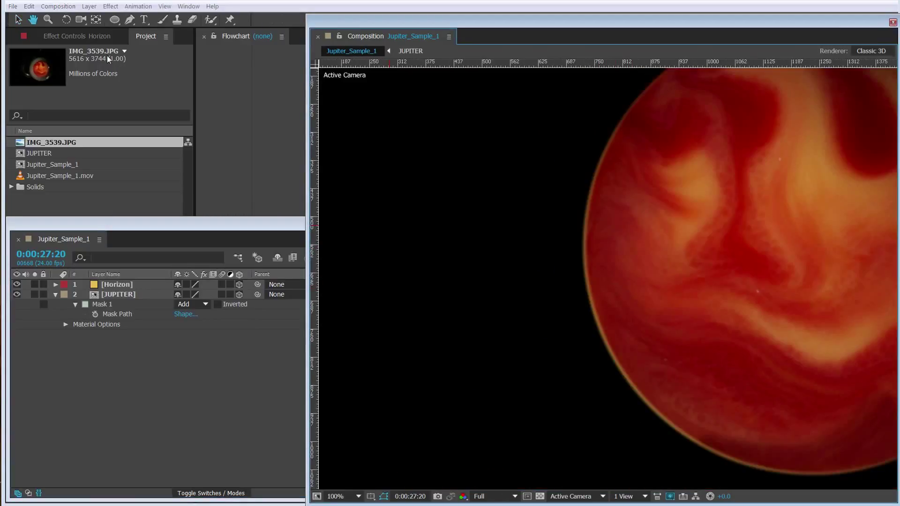
click(110, 6)
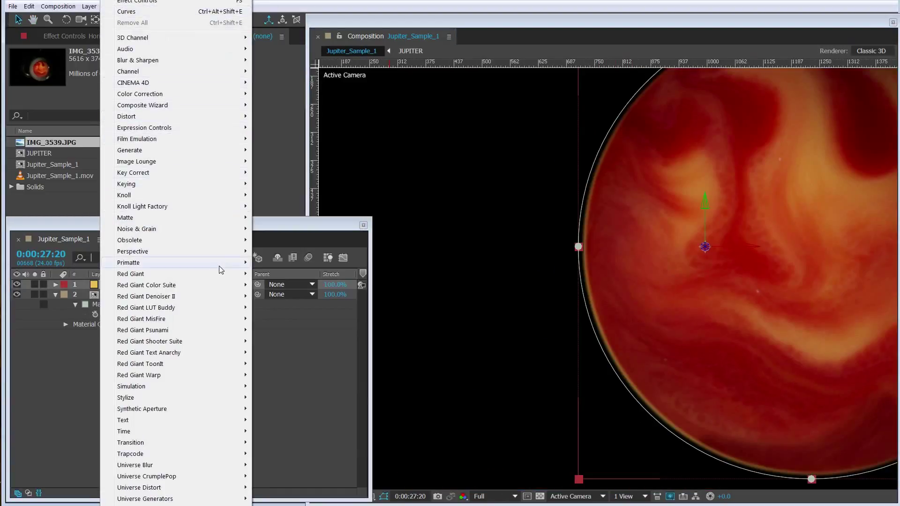
mouse_move(163, 402)
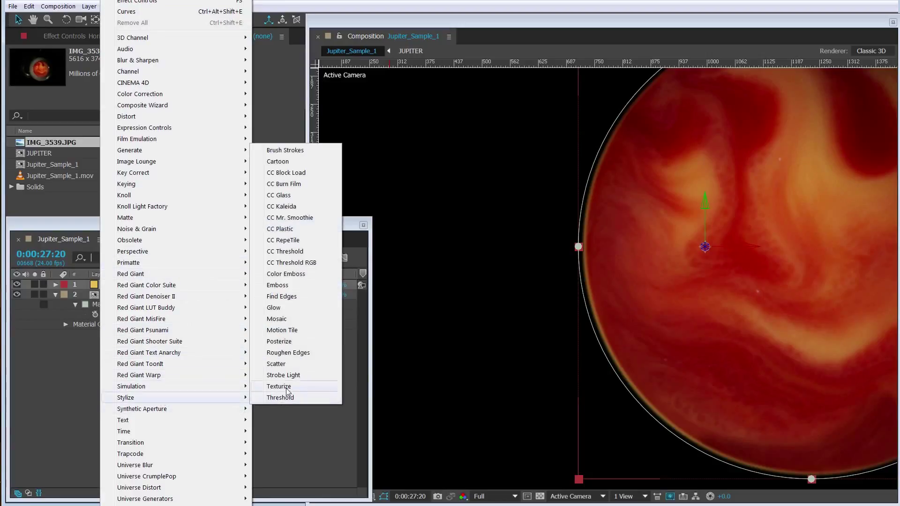
click(290, 310)
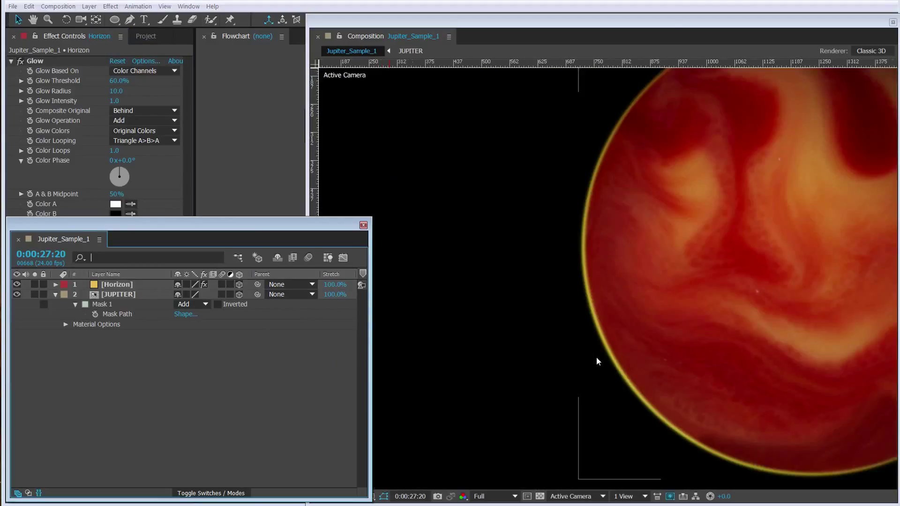
click(151, 367)
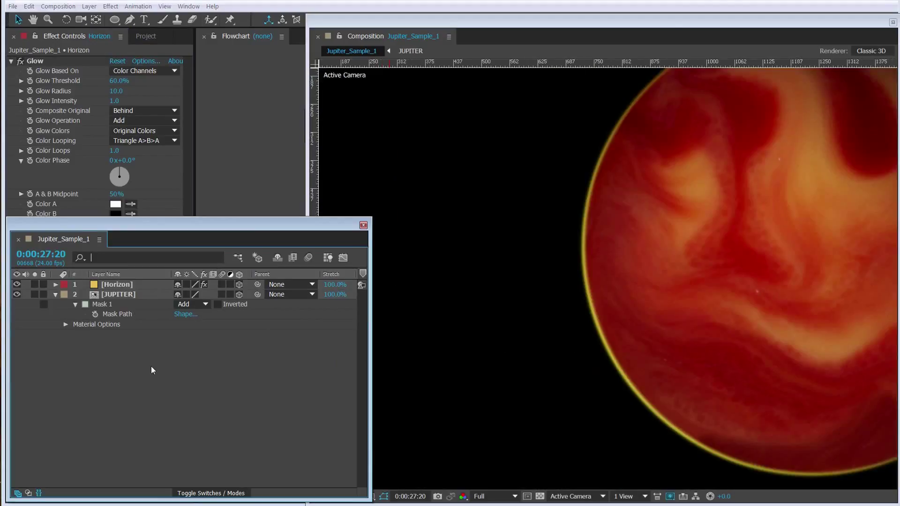
- Change the Horizon solid's colour to the orange FB9831 in its solid settings
click(121, 287)
click(105, 7)
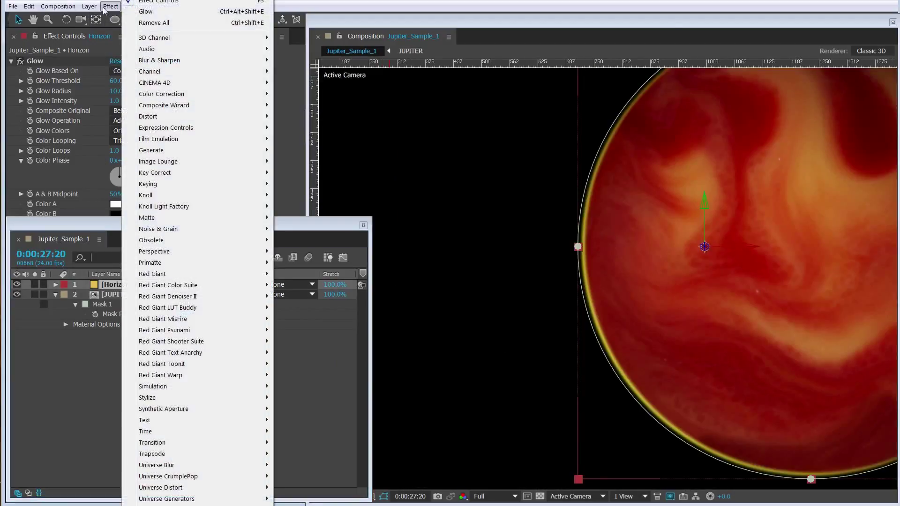
click(122, 30)
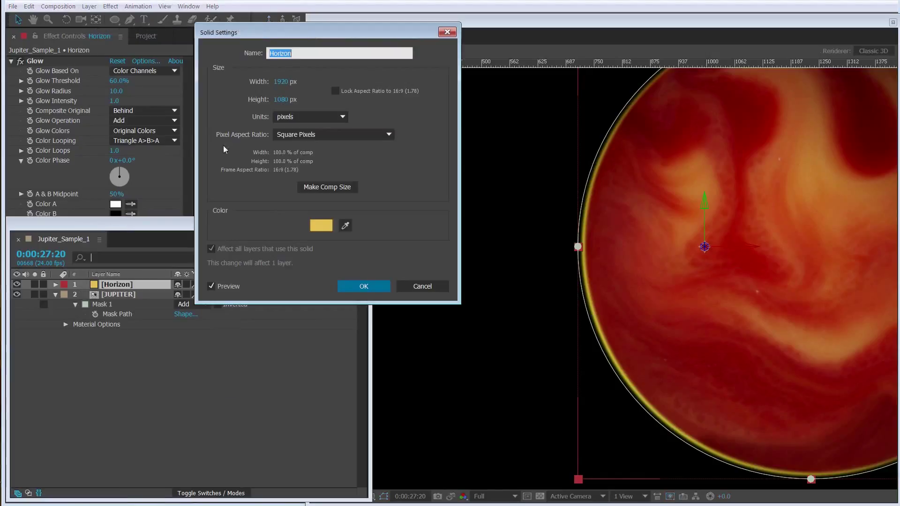
click(321, 226)
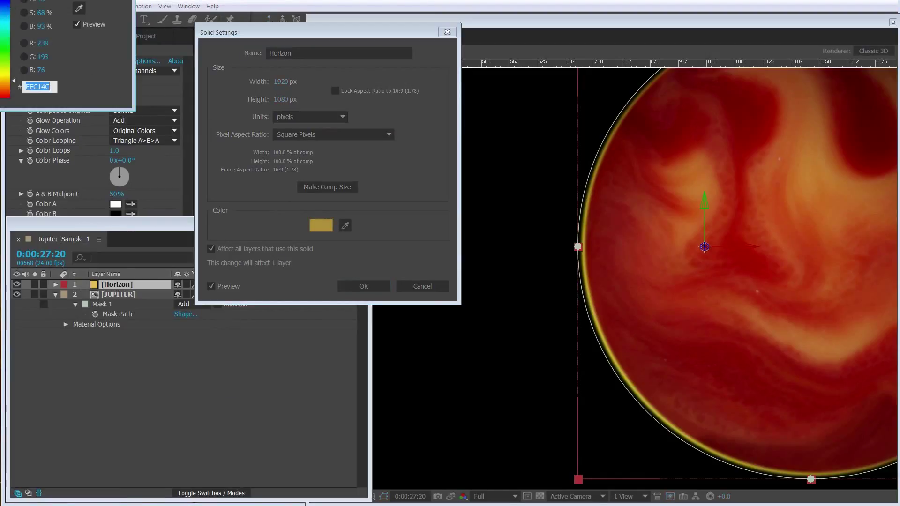
text(FB9831)
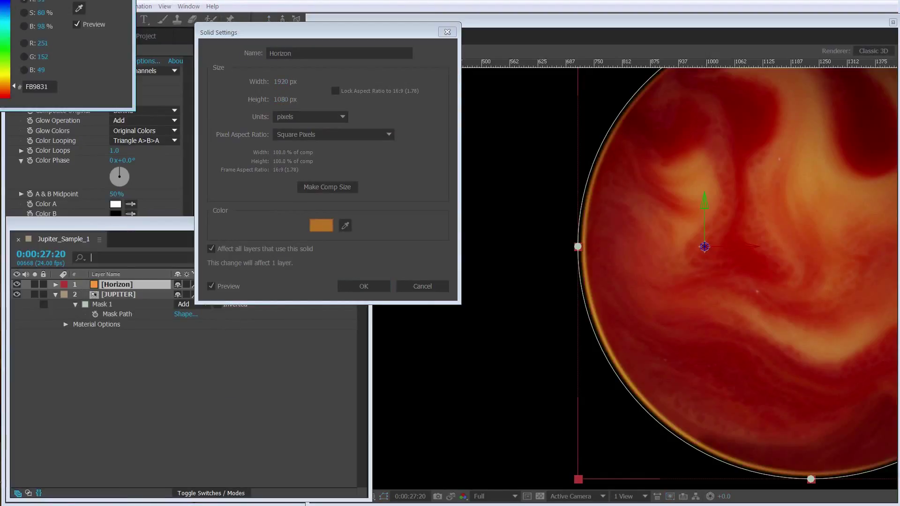
key(Return)
click(357, 288)
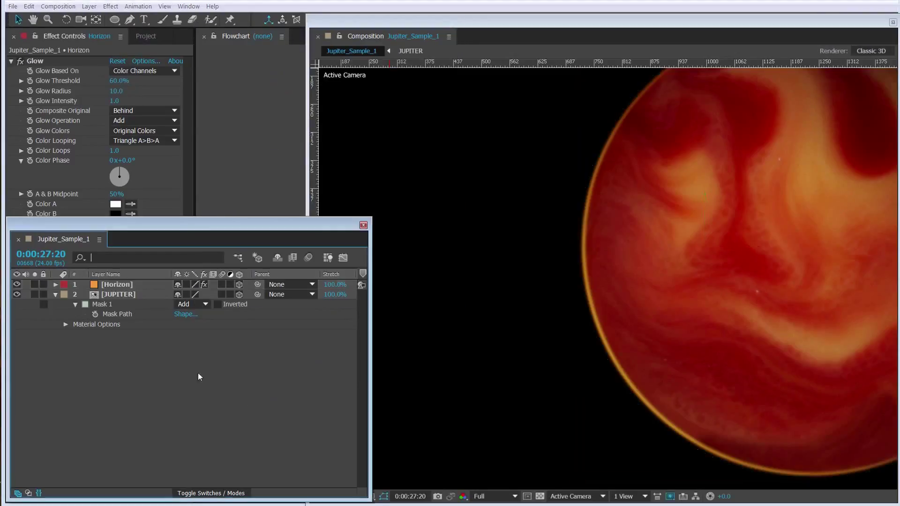
- Set the Horizon layer's mask feather to 16 pixels
click(119, 289)
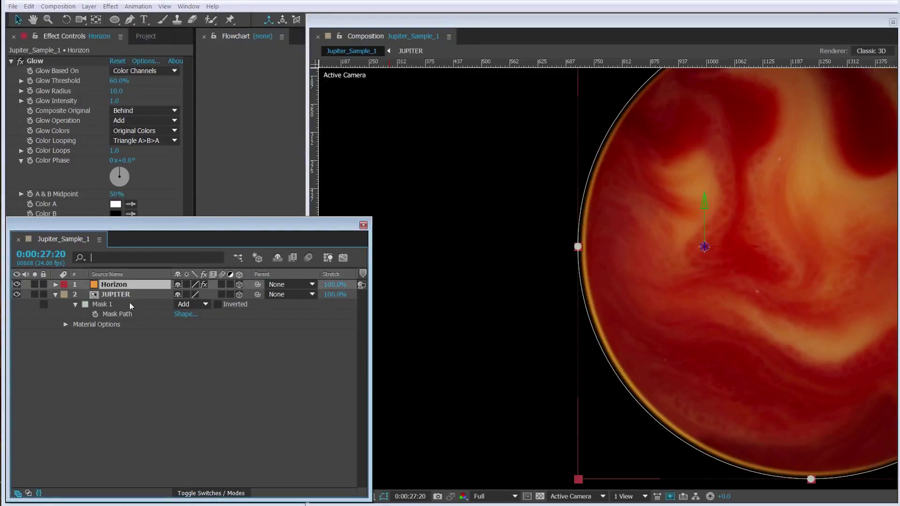
key(f)
click(199, 304)
text(16)
key(Return)
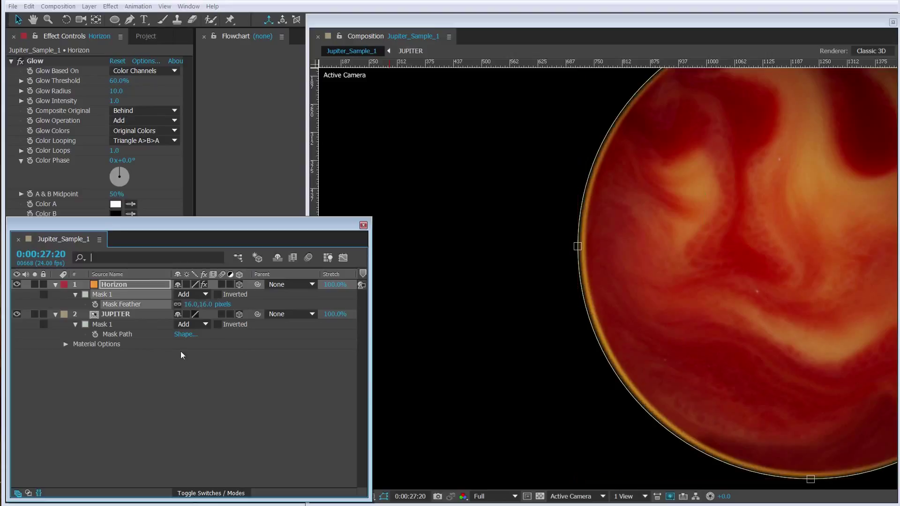
scroll(673, 346, down, 2)
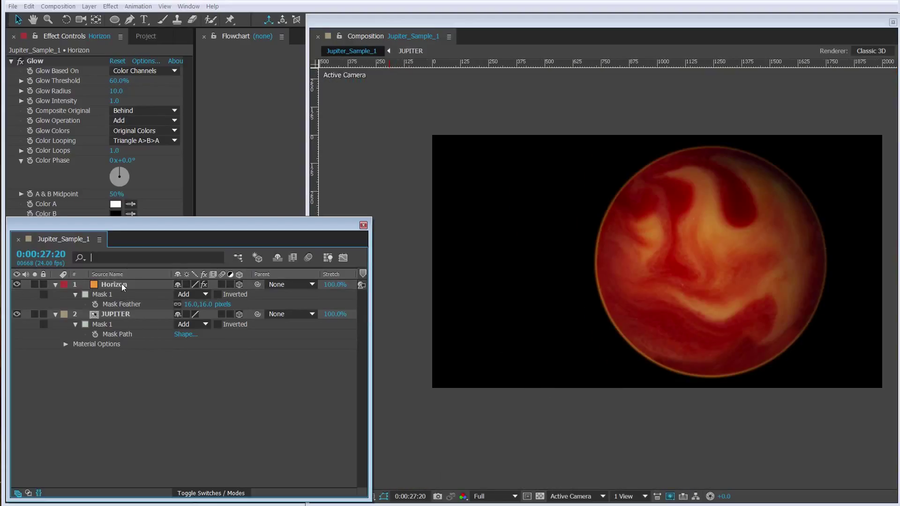
- Scale the Horizon layer to 98% on all axes and deselect it
click(123, 286)
key(s)
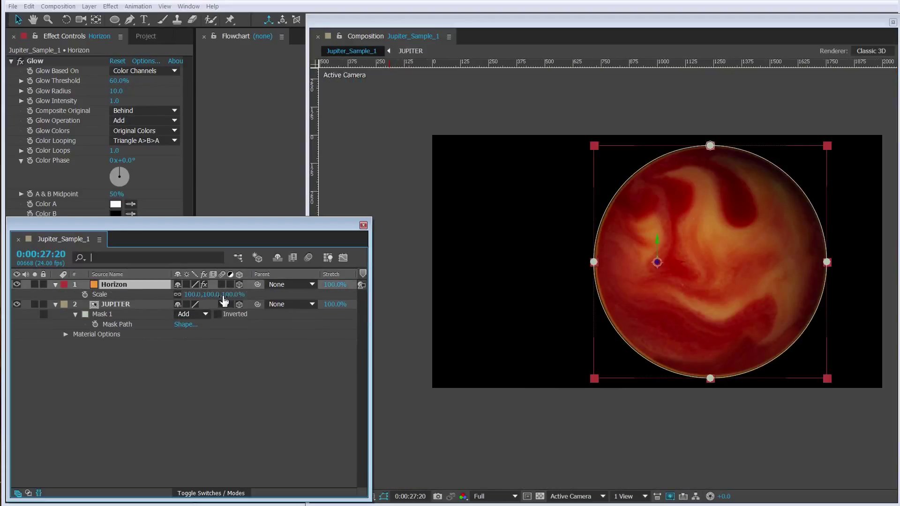
click(225, 295)
text(98)
key(Return)
click(183, 399)
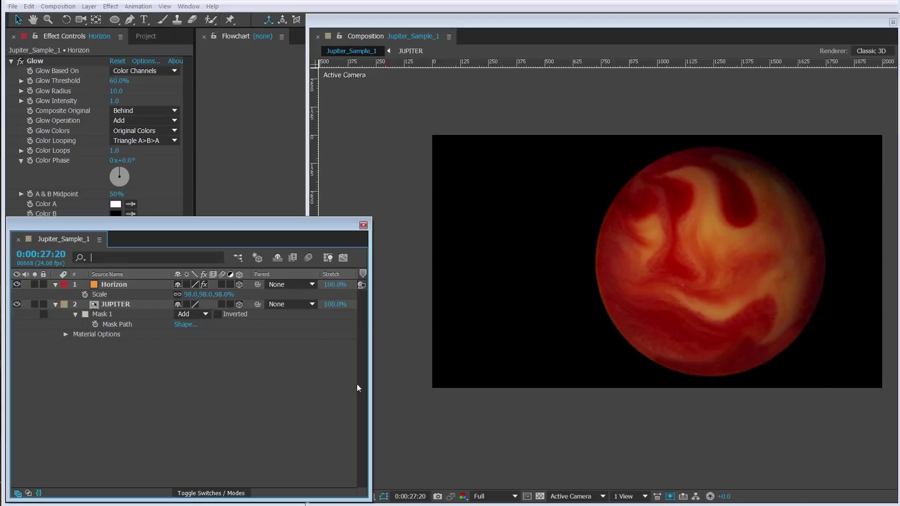
click(126, 284)
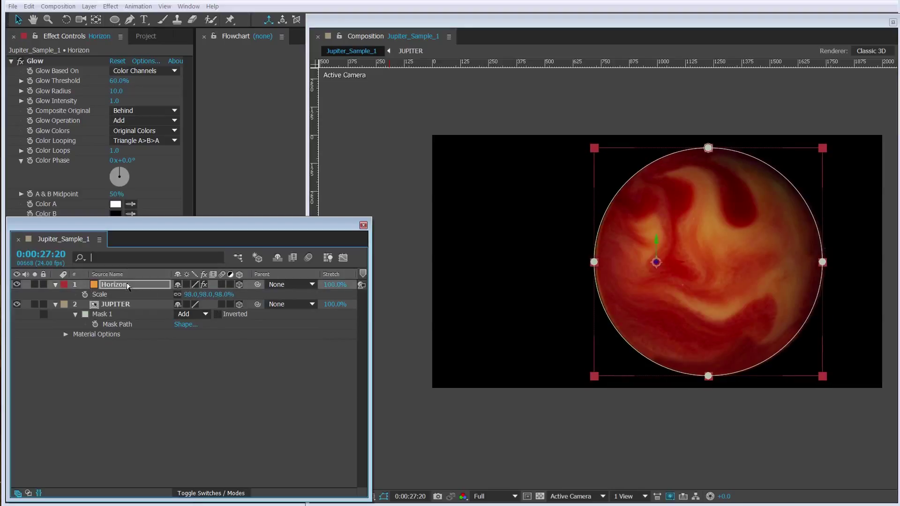
click(185, 403)
- Change the Horizon solid's colour to white in its solid settings
key(slash)
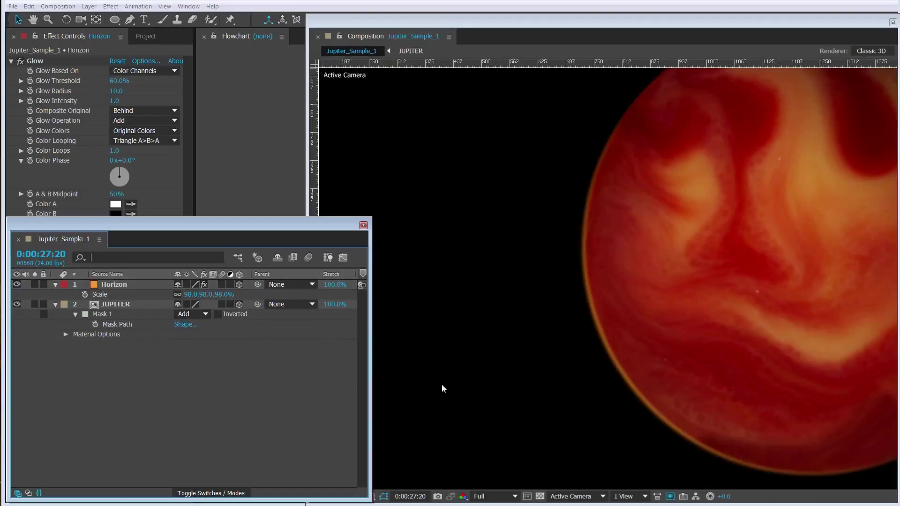
click(116, 285)
click(89, 7)
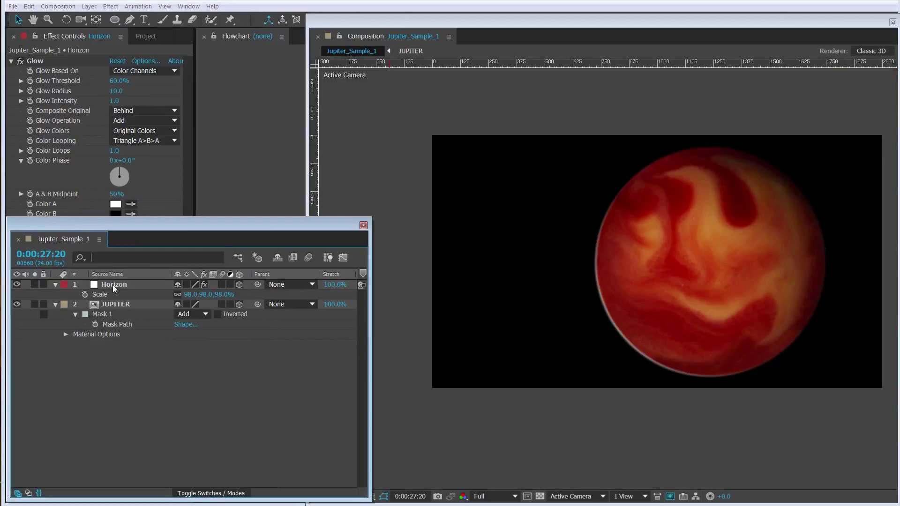
- Duplicate the Horizon layer and rename the upper copy Horizon Blur
click(114, 285)
key(ctrl+d)
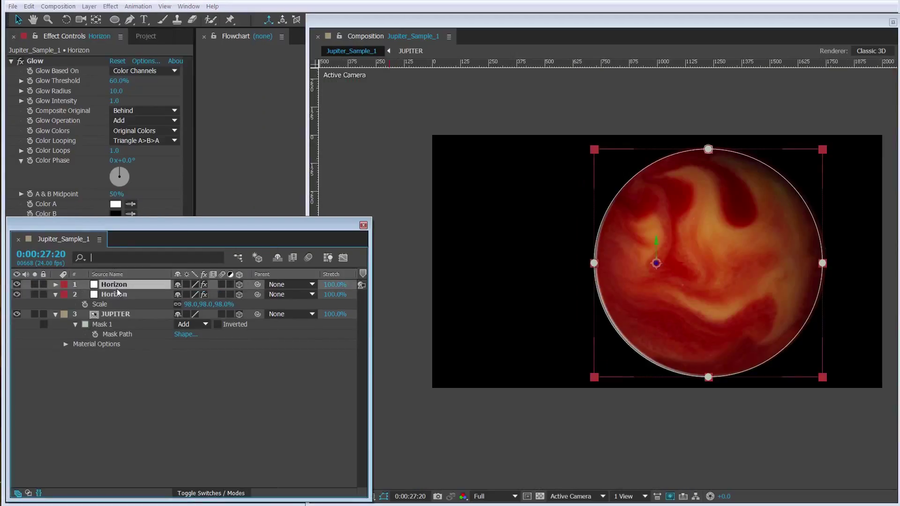
key(Return)
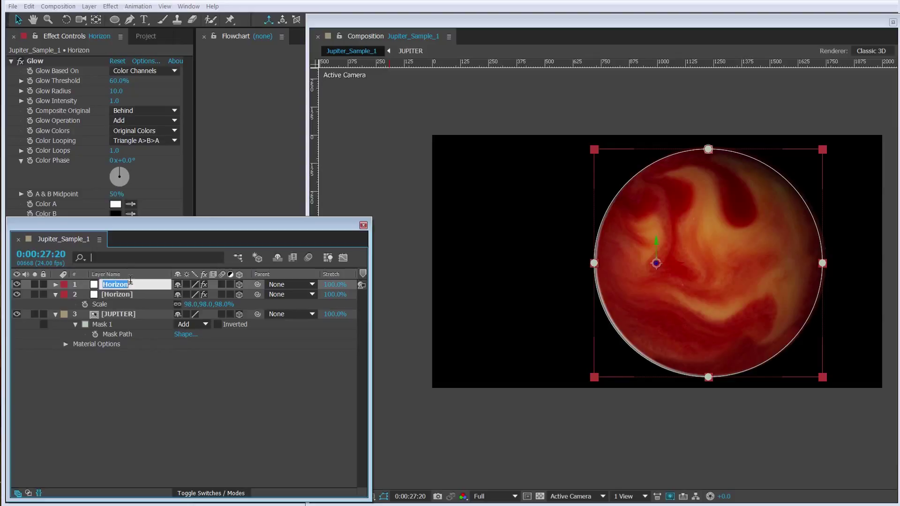
click(131, 284)
text(Blur)
key(Return)
click(147, 382)
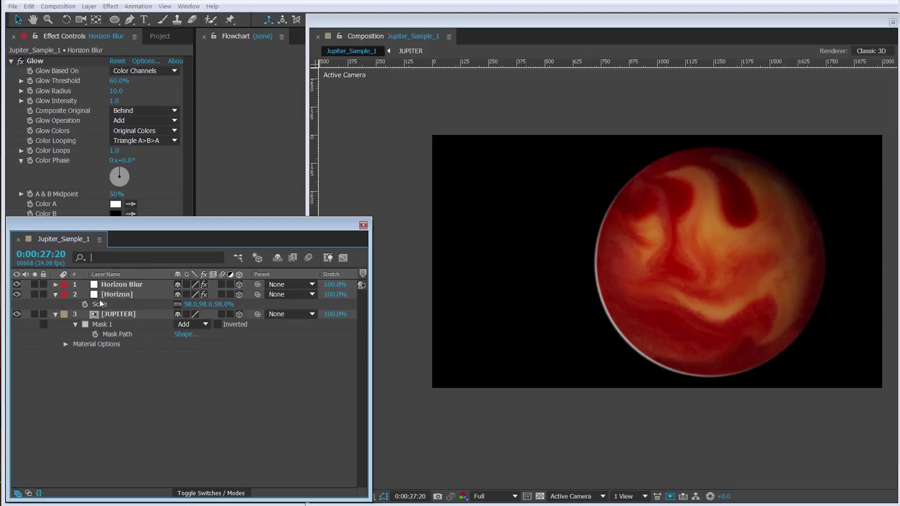
- Recolour the Horizon Blur solid to a reddish orange in its solid settings
click(108, 284)
click(111, 6)
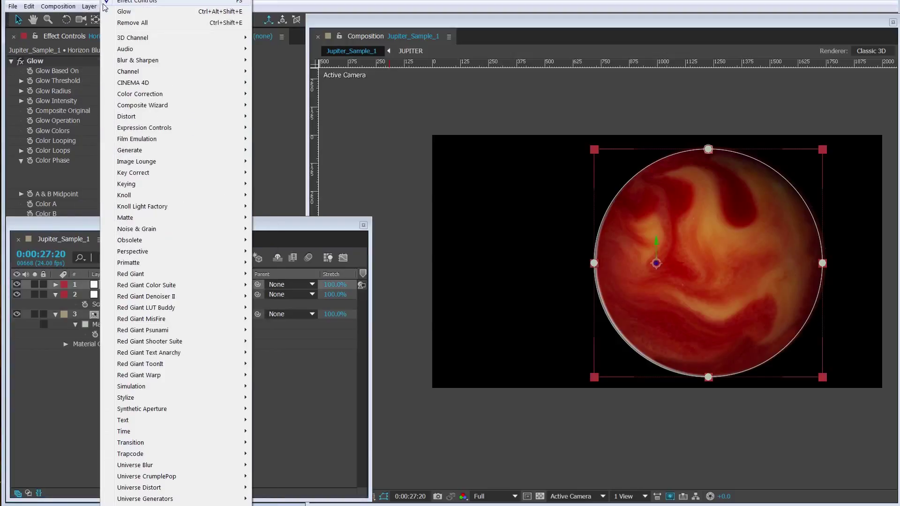
mouse_move(89, 6)
click(127, 26)
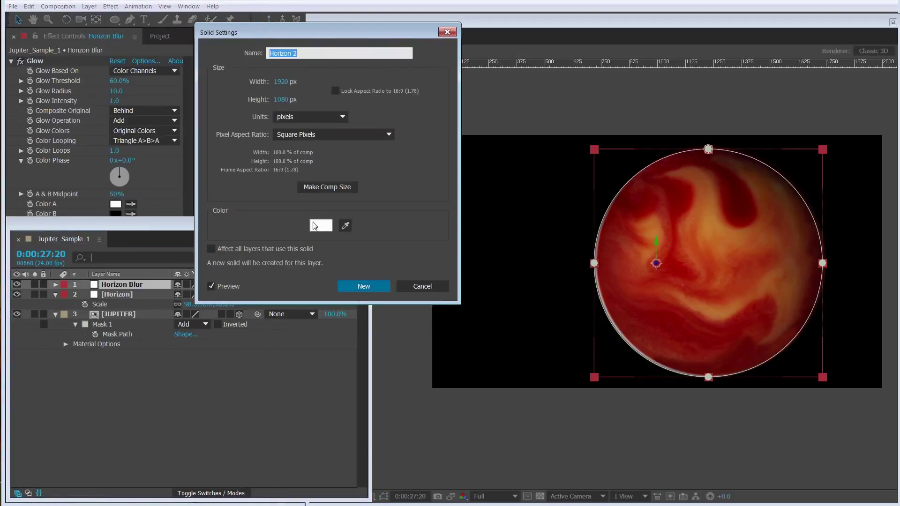
click(315, 224)
click(0, 3)
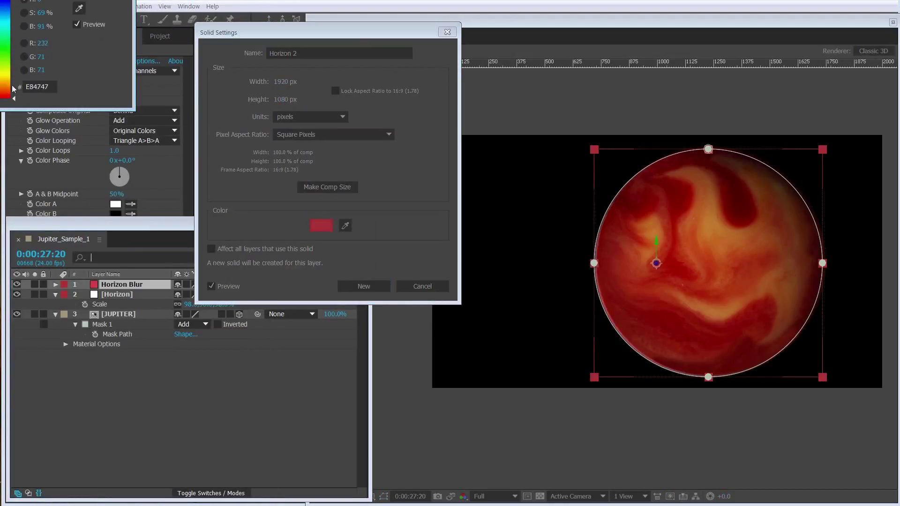
click(6, 90)
key(Return)
key(Return)
- Apply the Fast Blur effect to the Horizon Blur layer and set its Blurriness to 45
click(112, 6)
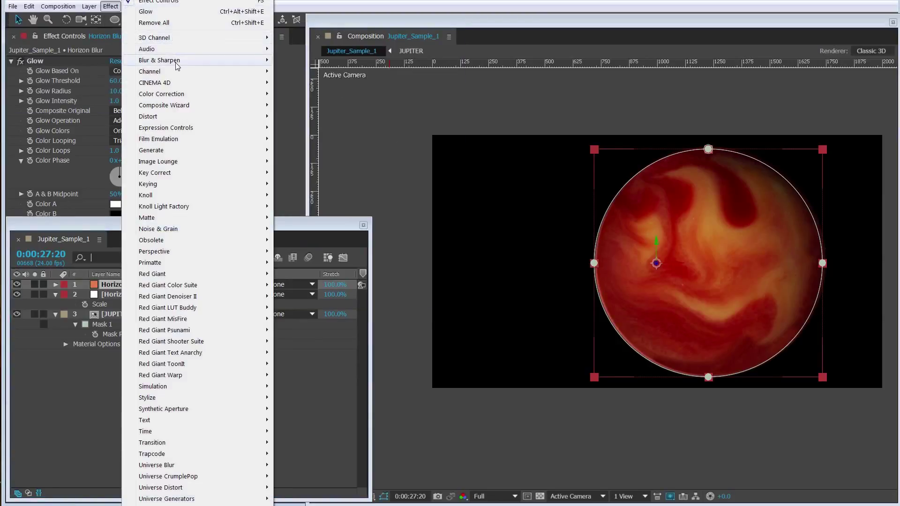
mouse_move(234, 60)
click(296, 174)
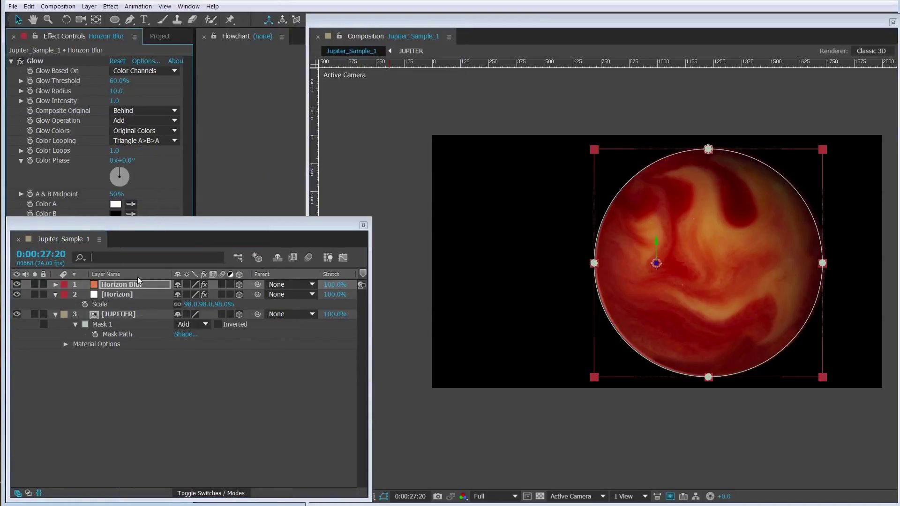
key(e)
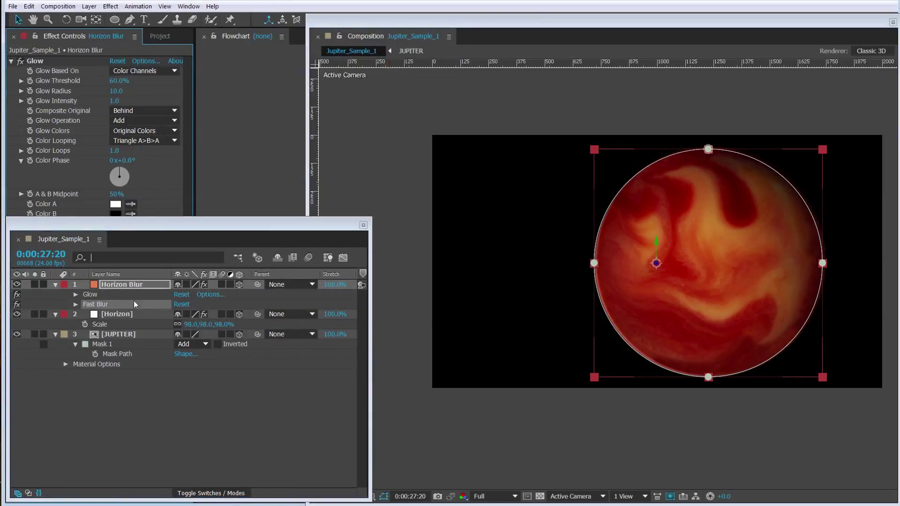
click(75, 305)
click(180, 314)
text(45)
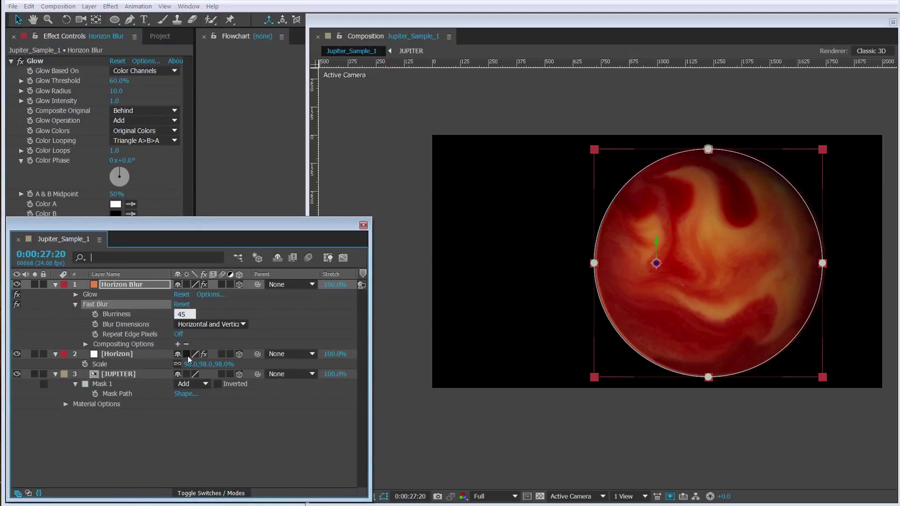
key(Return)
click(190, 434)
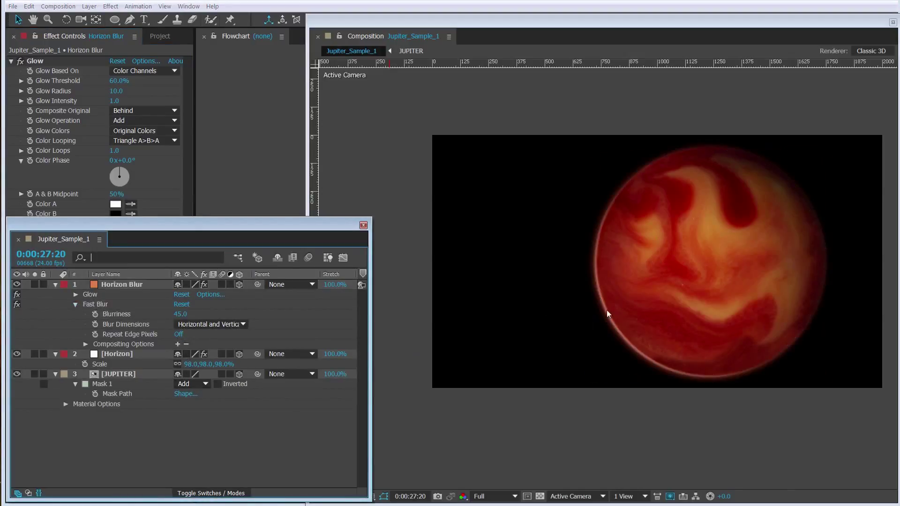
- Increase the Horizon Blur layer's Fast Blur Blurriness to 60
scroll(607, 310, up, 2)
scroll(617, 307, down, 2)
scroll(617, 307, up, 2)
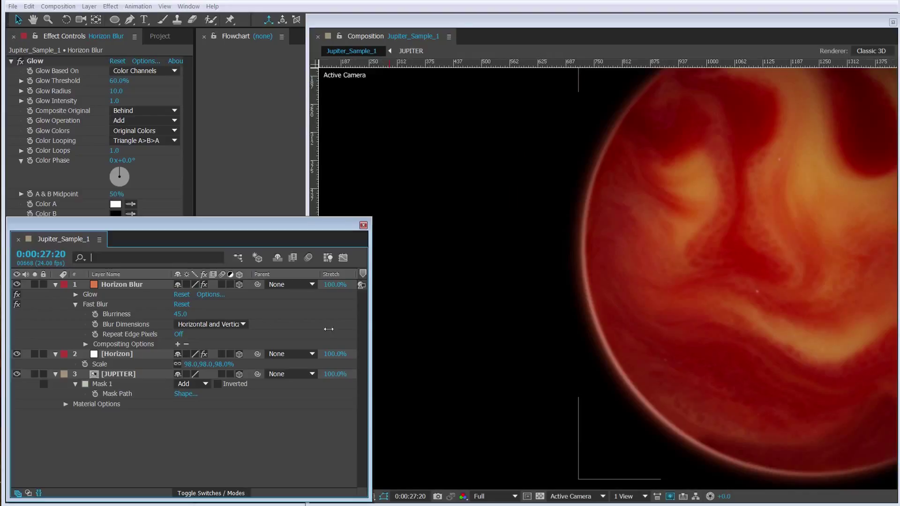
click(185, 315)
text(60)
key(Return)
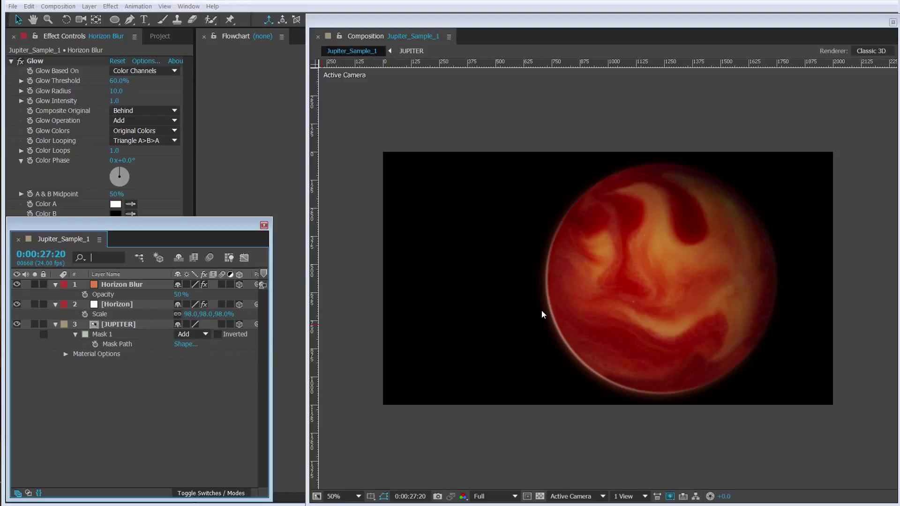
- Import the Starfield_Movement video clip into the project
scroll(439, 313, down, 1)
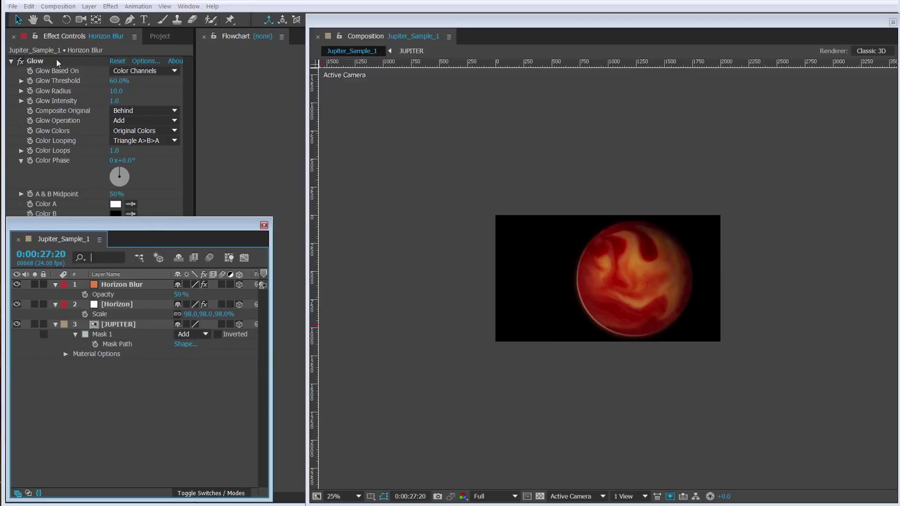
click(143, 35)
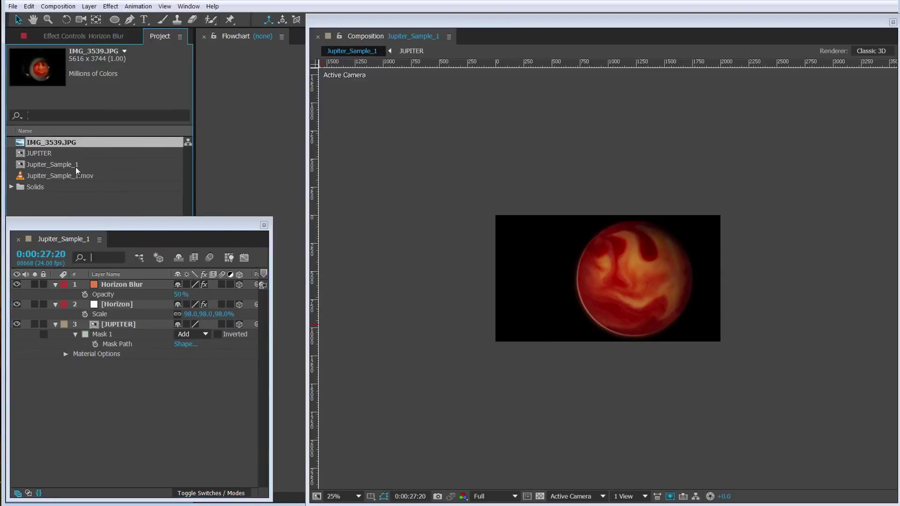
double_click(93, 209)
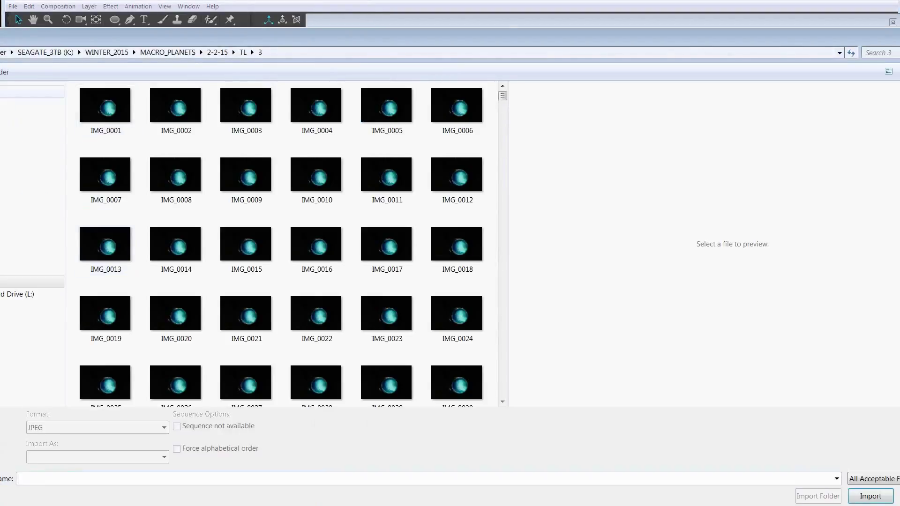
click(28, 104)
click(115, 347)
scroll(115, 347, down, 3)
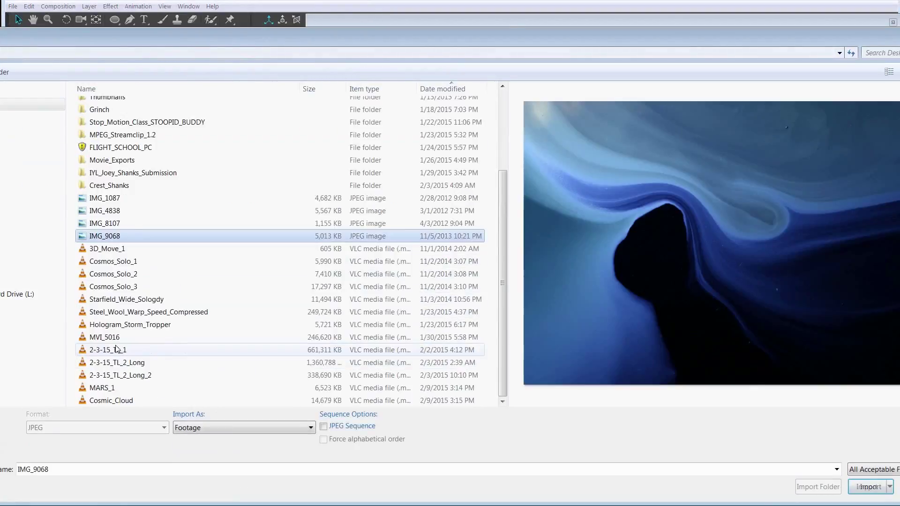
double_click(194, 298)
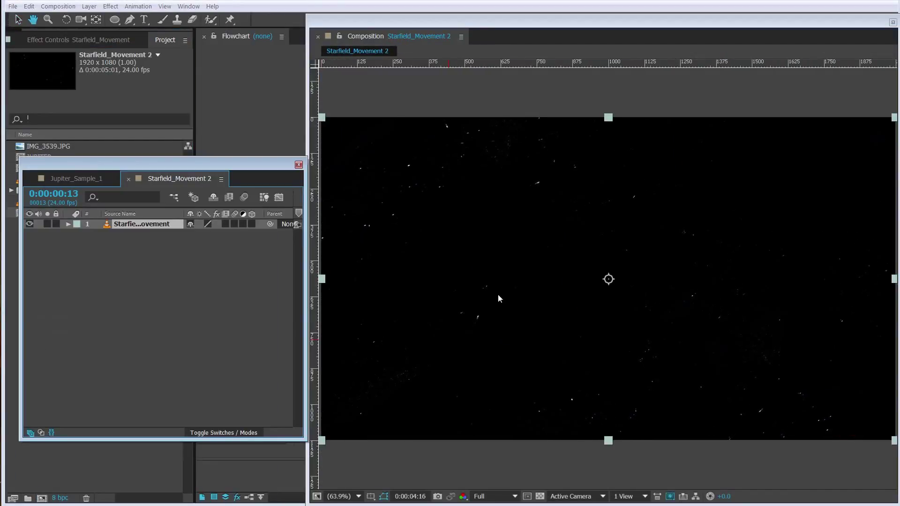
- Preview the star motion in the Starfield_Movement 2 composition and compare it with the Jupiter_Sample_1 composition
key(space)
drag(239, 170, 226, 212)
click(64, 217)
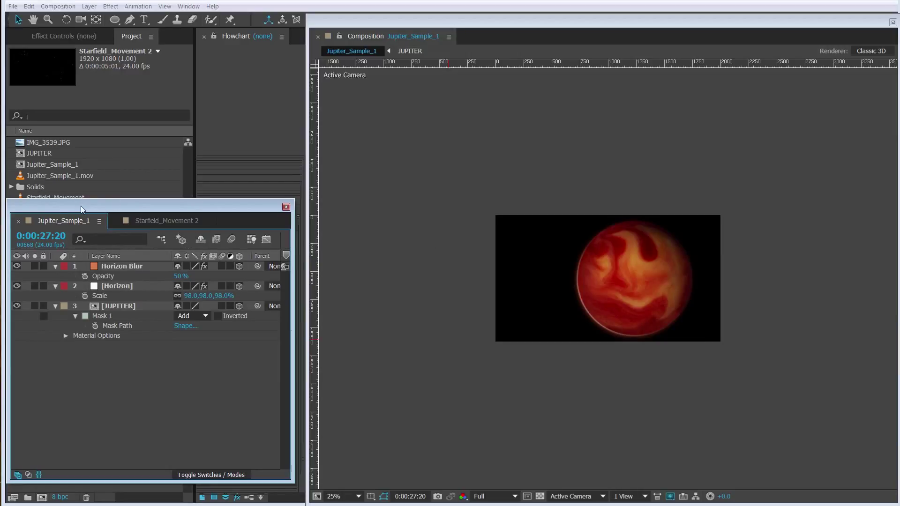
click(60, 196)
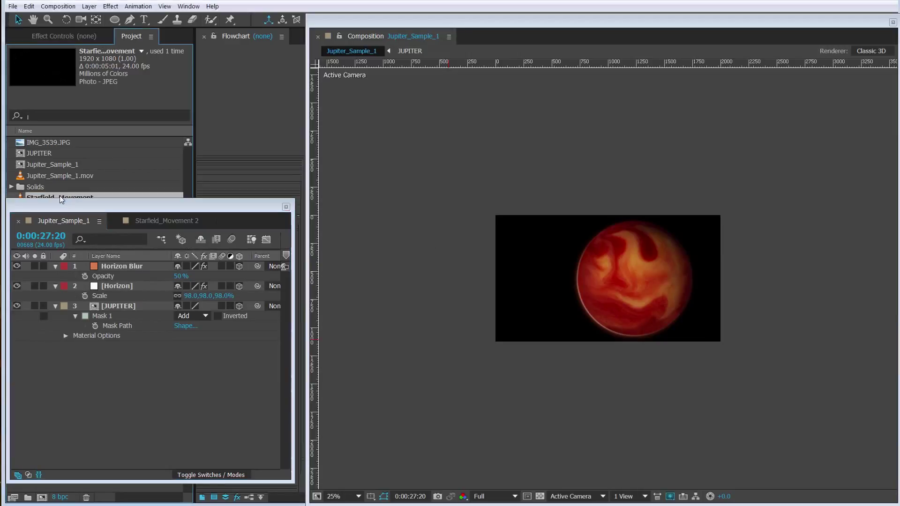
click(150, 219)
key(comma)
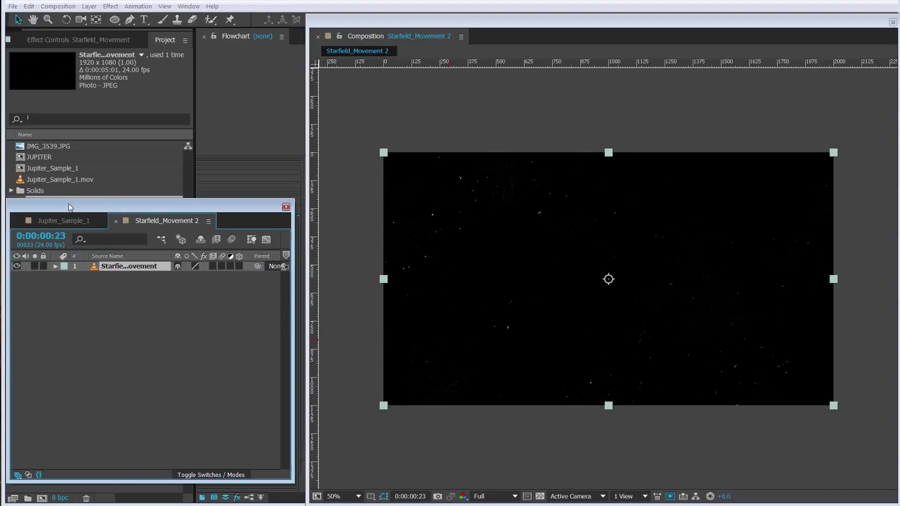
- Place the Starfield_Movement clip below the JUPITER layer in the Jupiter_Sample_1 composition and solo it
drag(73, 203, 75, 229)
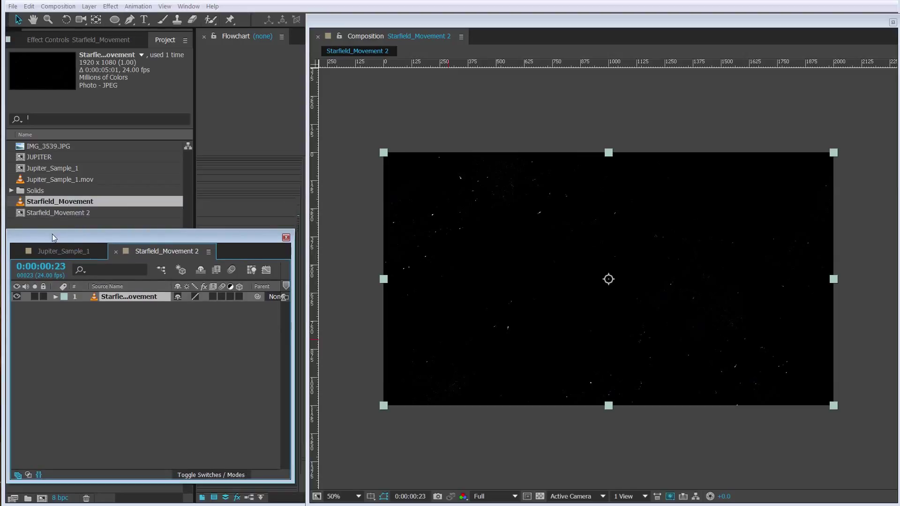
click(55, 251)
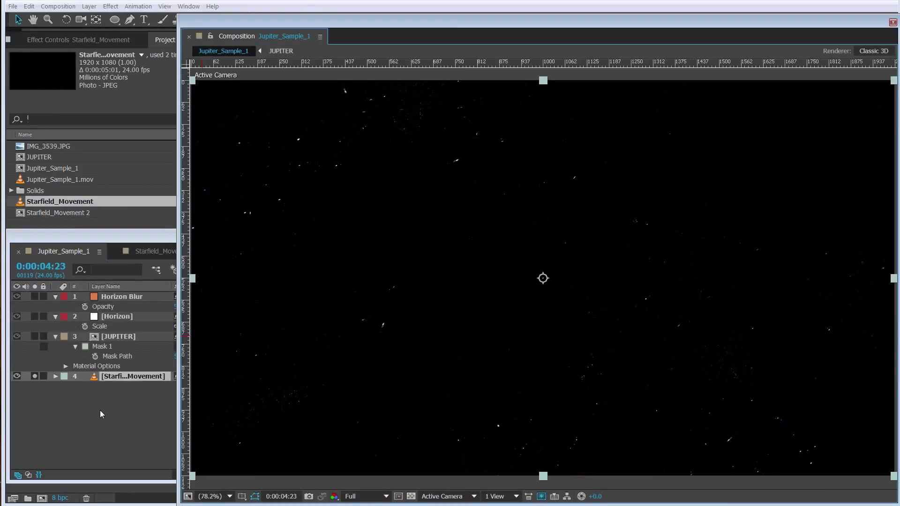
click(100, 409)
click(122, 381)
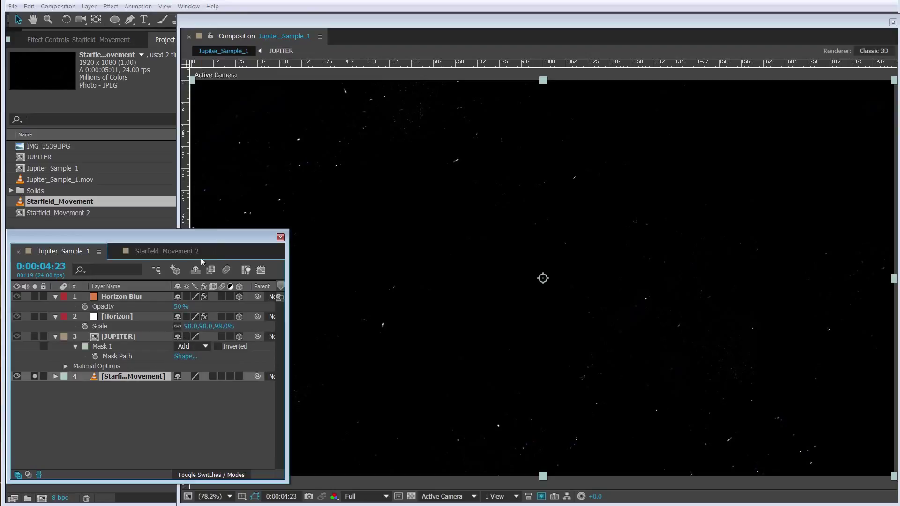
- Add a new null object layer to the Jupiter_Sample_1 composition
click(89, 6)
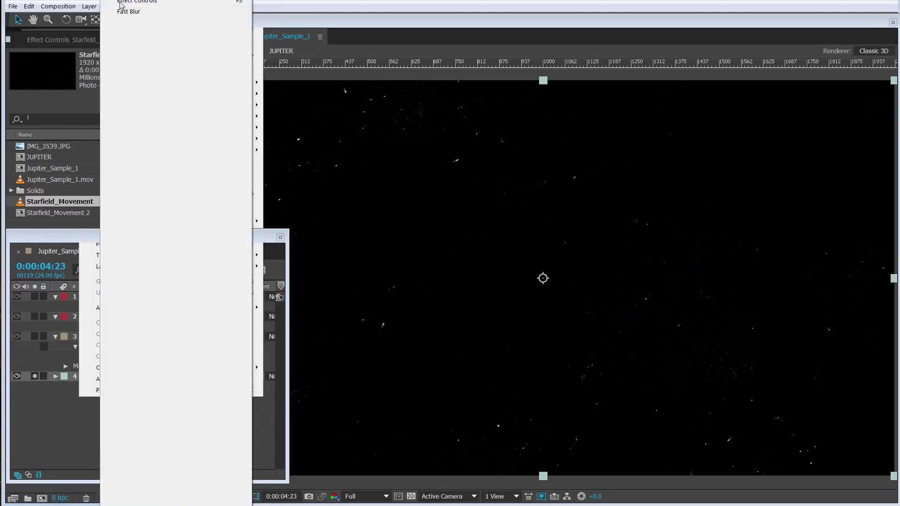
mouse_move(137, 8)
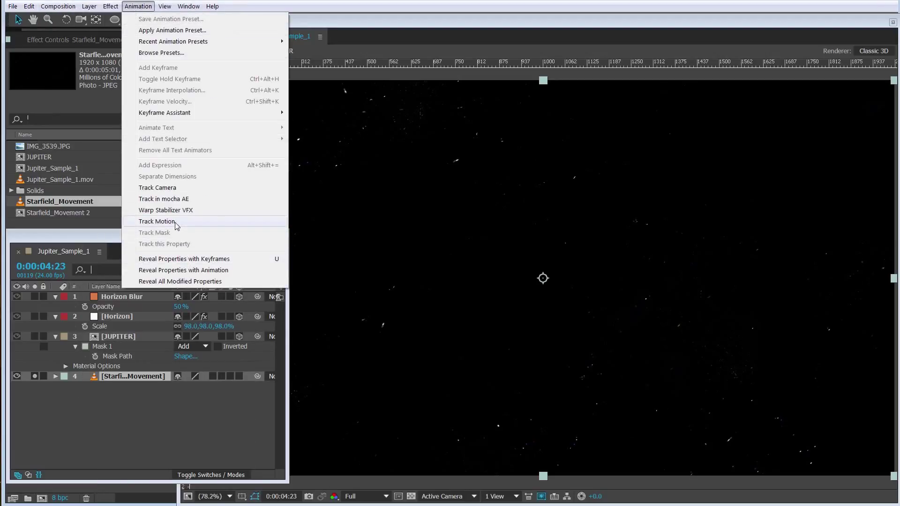
click(142, 407)
click(89, 6)
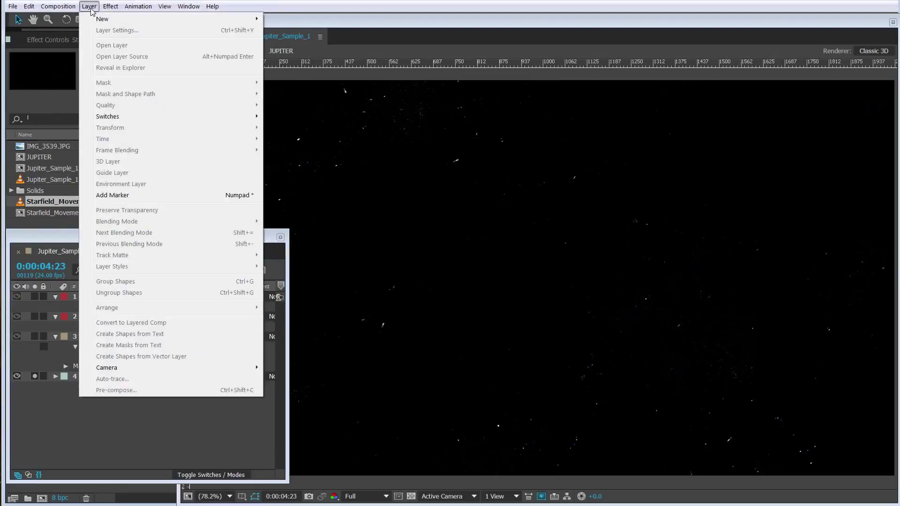
mouse_move(104, 20)
click(309, 63)
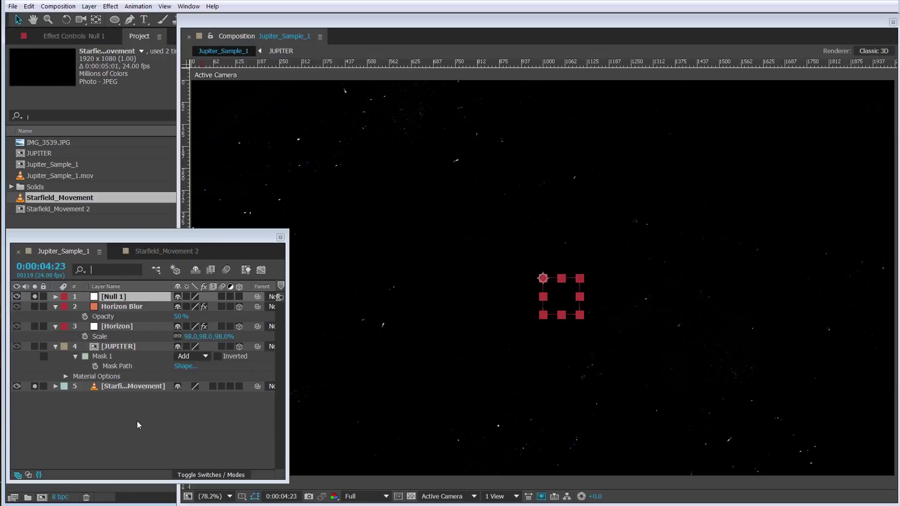
- Set up motion tracking on the Starfield_Movement layer with both Position and Rotation enabled
click(131, 386)
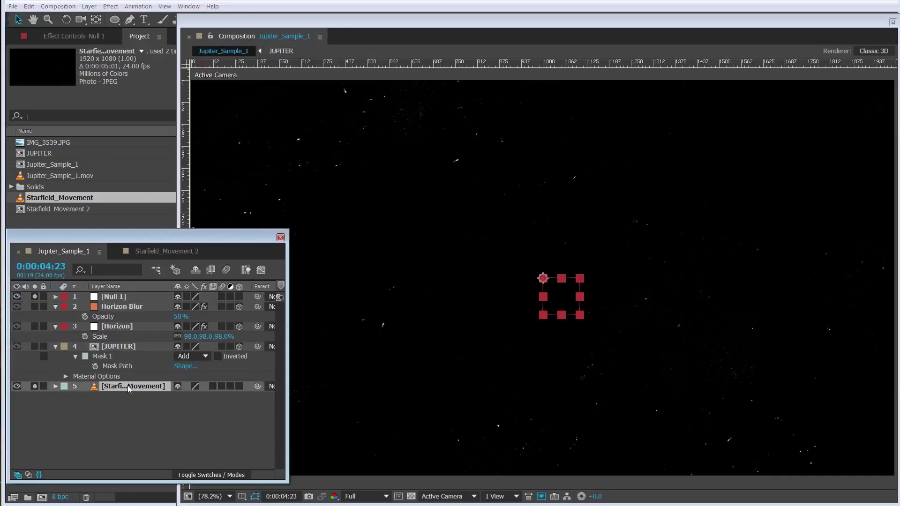
click(143, 7)
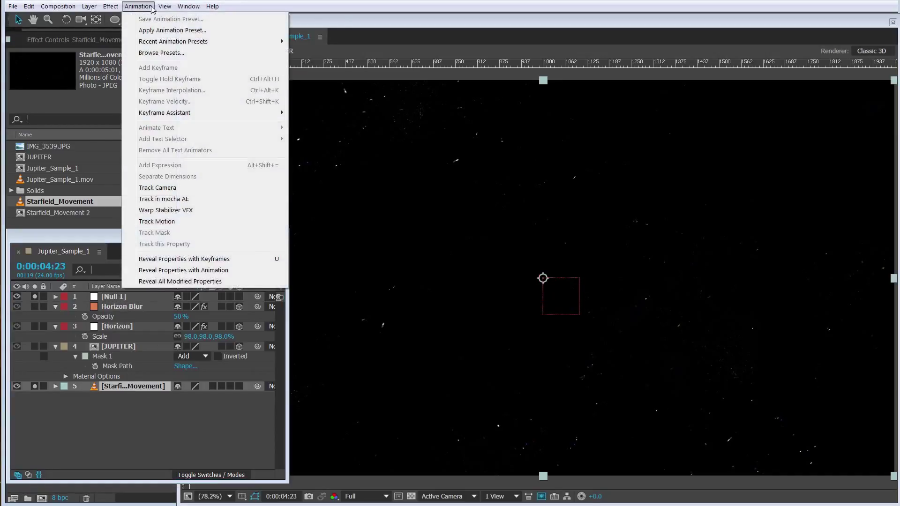
click(176, 222)
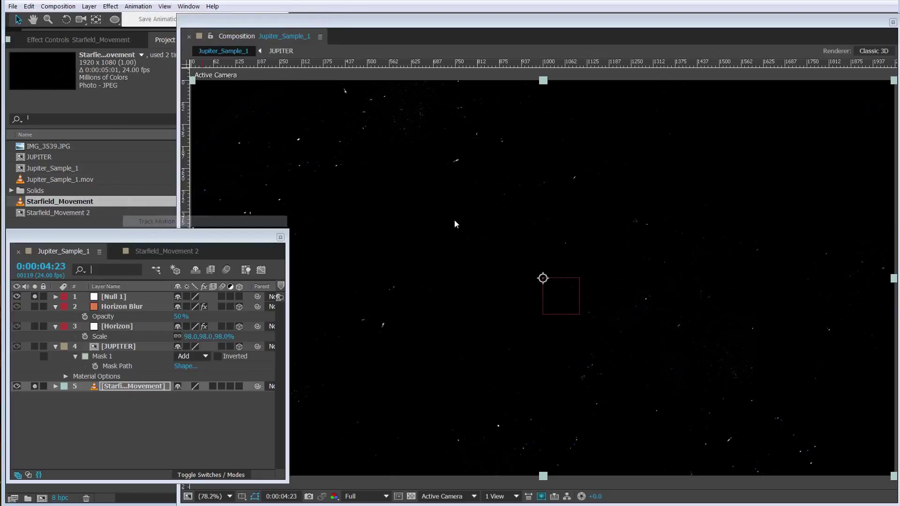
drag(786, 63, 792, 61)
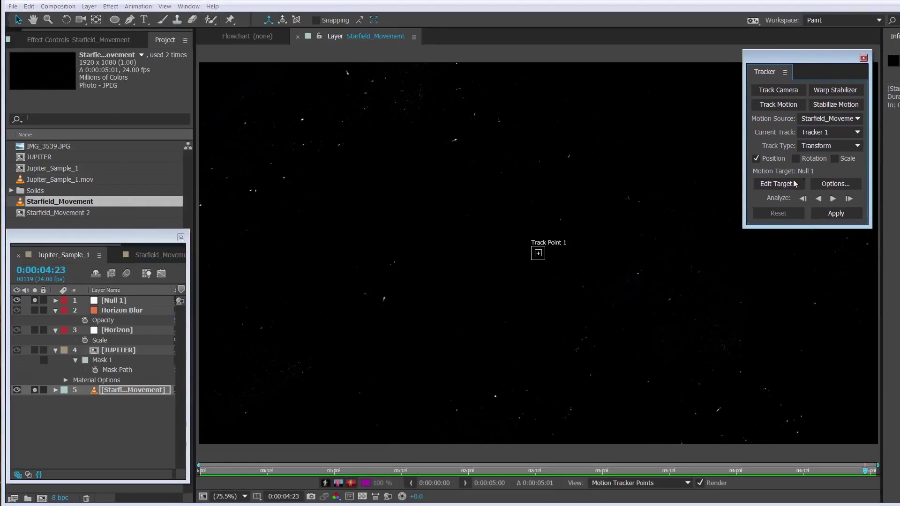
click(796, 159)
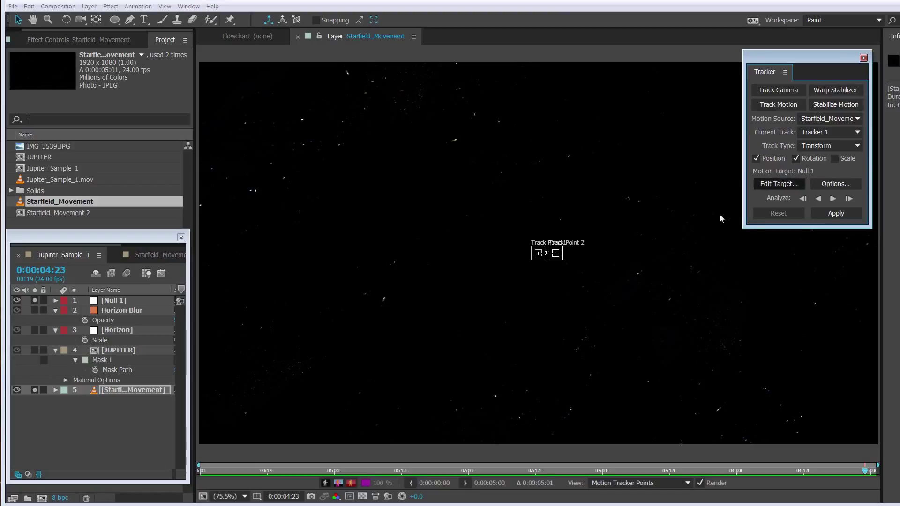
- Place Track Point 1 on the bright star above the frame's centre and Track Point 2 on the bright star lower left of it
drag(532, 255, 454, 138)
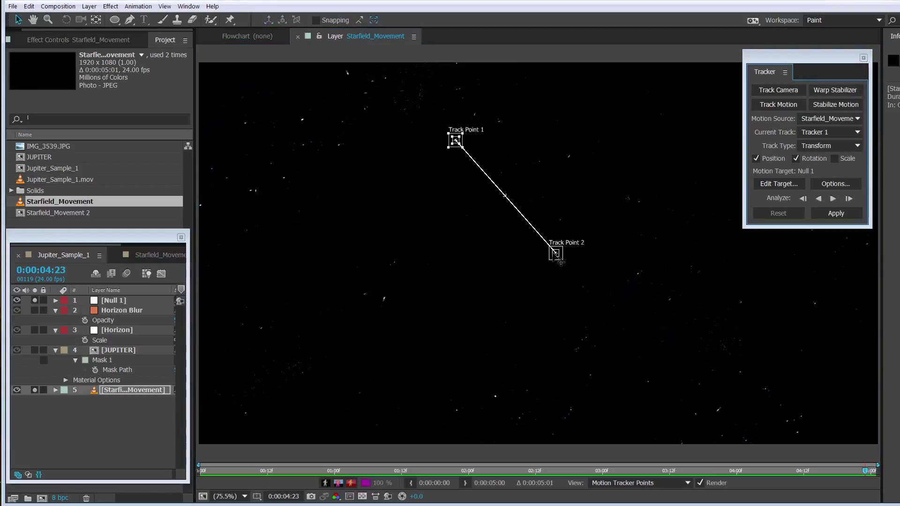
drag(560, 262, 384, 300)
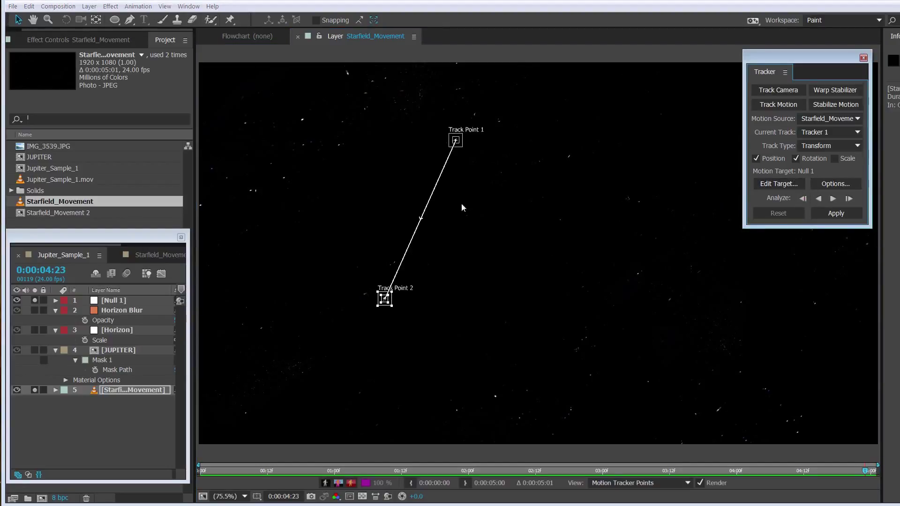
scroll(420, 224, up, 1)
scroll(432, 225, down, 1)
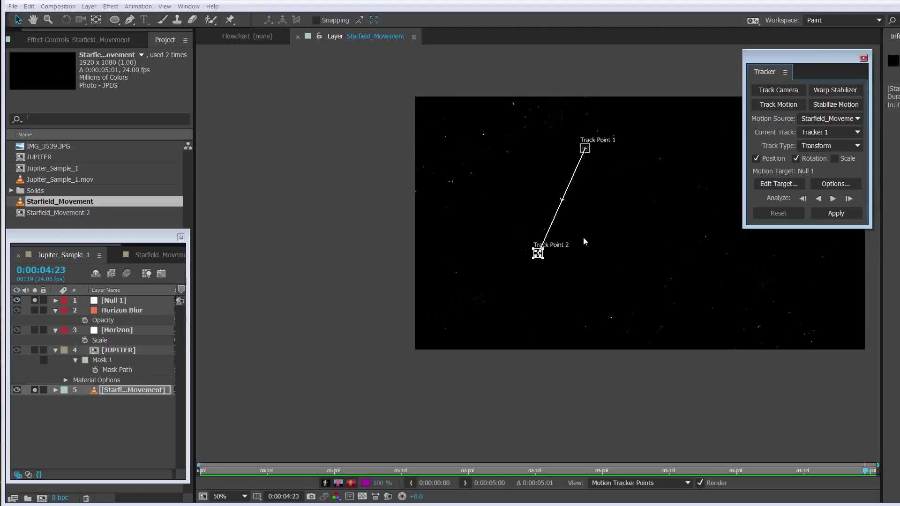
scroll(531, 255, up, 2)
key(h)
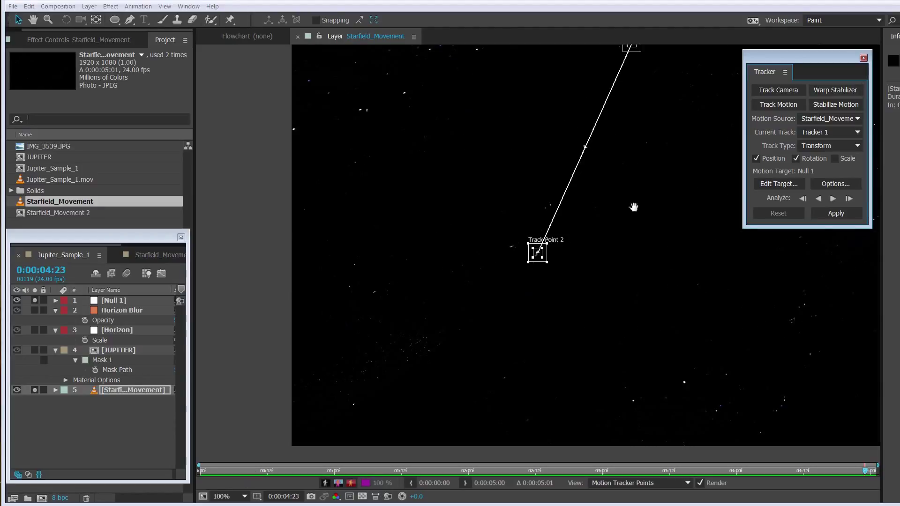
drag(635, 203, 473, 312)
key(v)
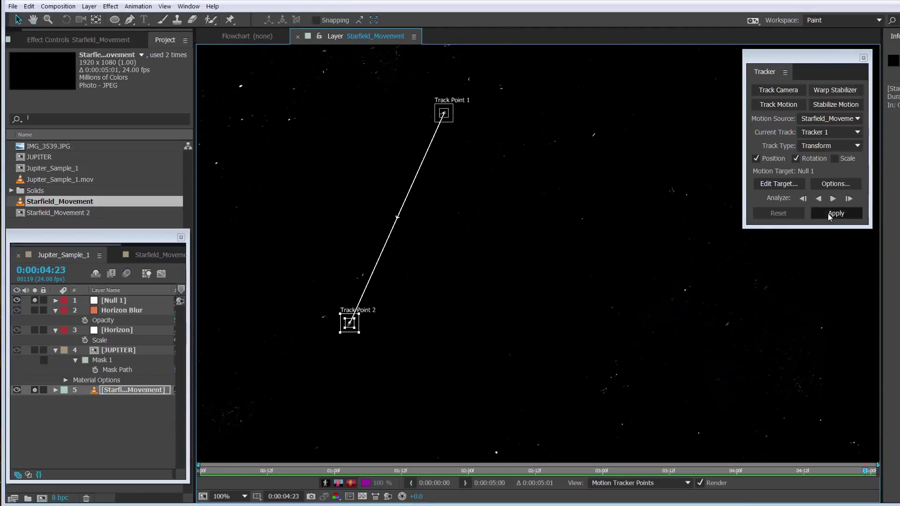
- Analyze both track points forward through the Starfield_Movement clip, starting from its first frame
click(833, 199)
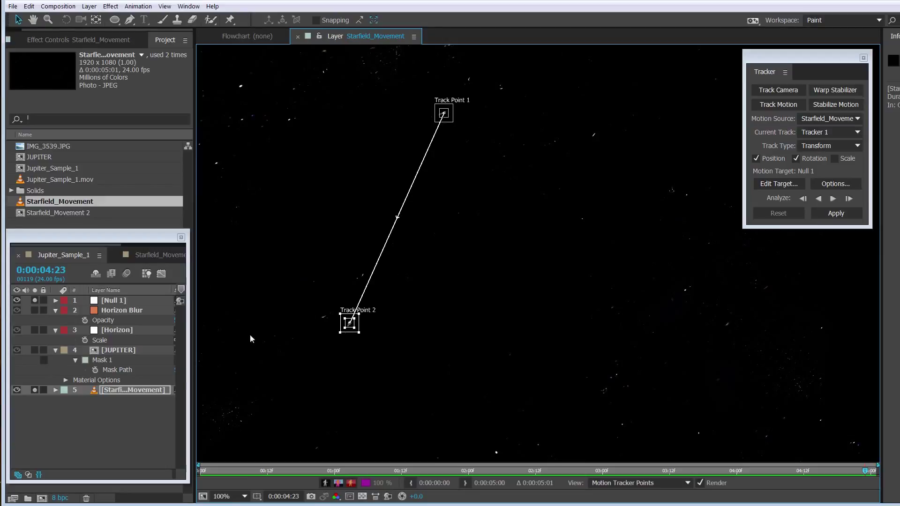
drag(189, 280, 617, 308)
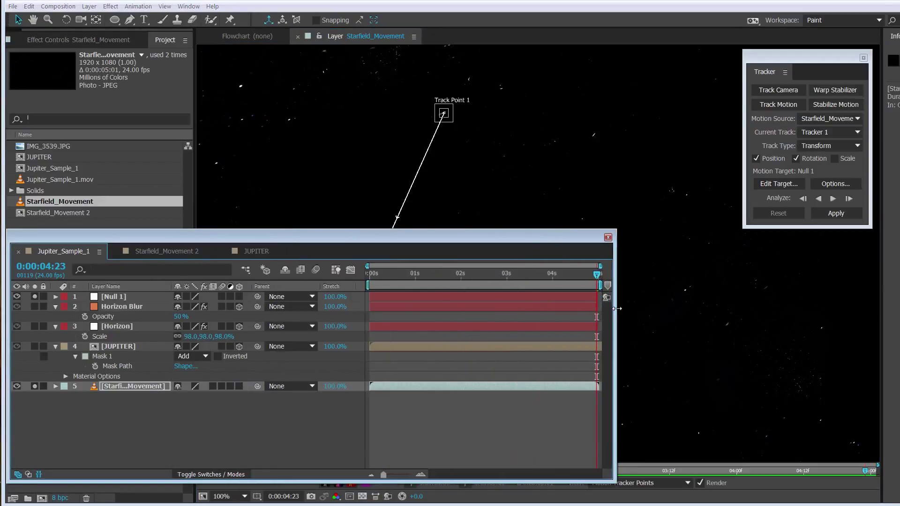
click(371, 274)
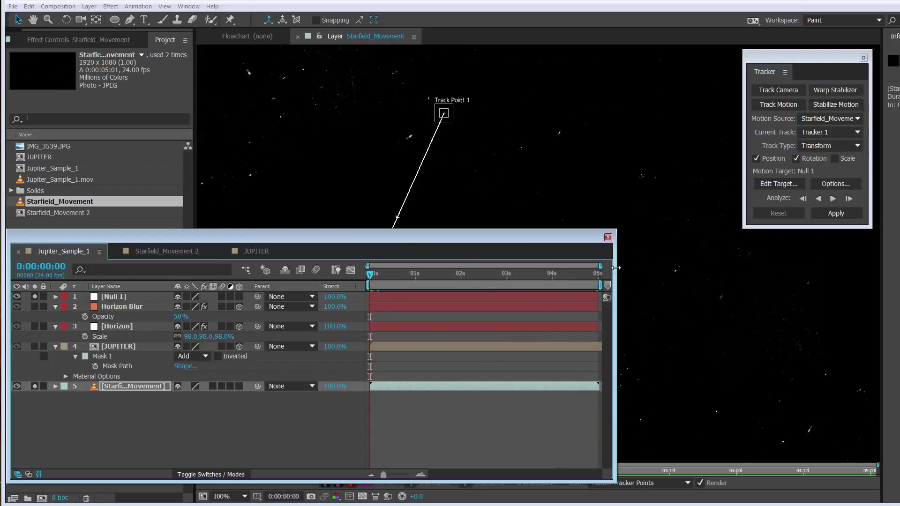
drag(617, 268, 200, 276)
scroll(418, 125, up, 1)
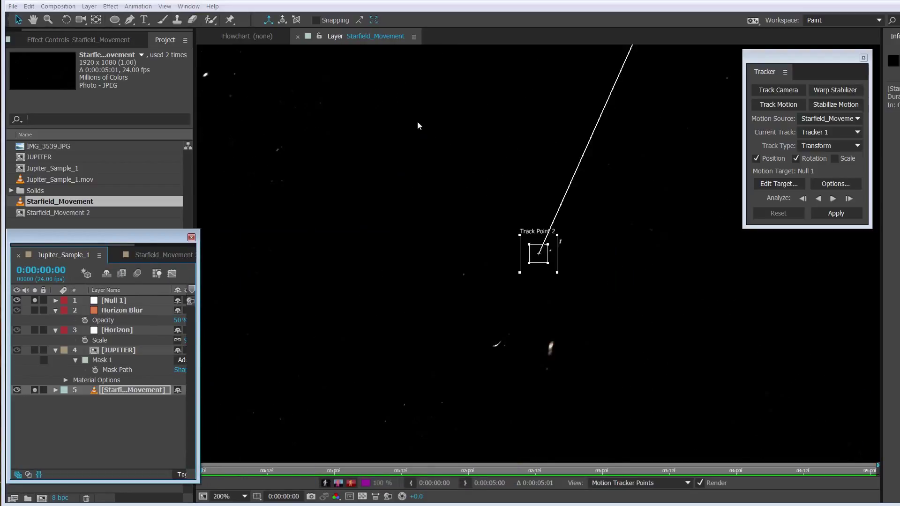
scroll(447, 134, down, 1)
scroll(657, 213, down, 1)
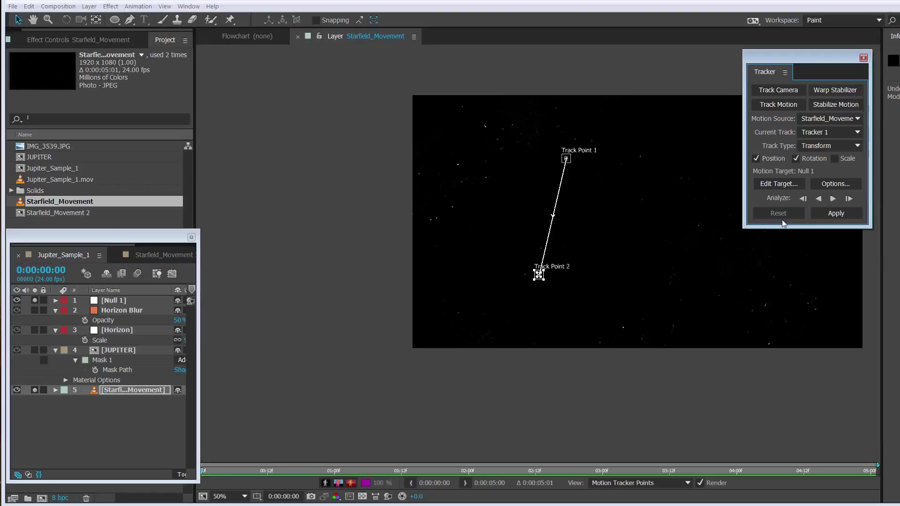
click(833, 199)
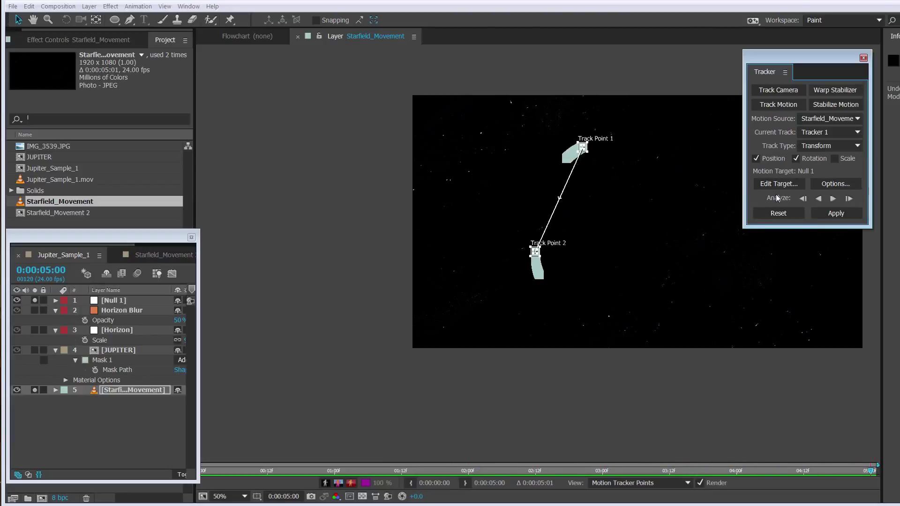
- Apply the tracking data to Null 1 in X and Y, and check its motion in the Jupiter_Sample_1 composition
click(834, 215)
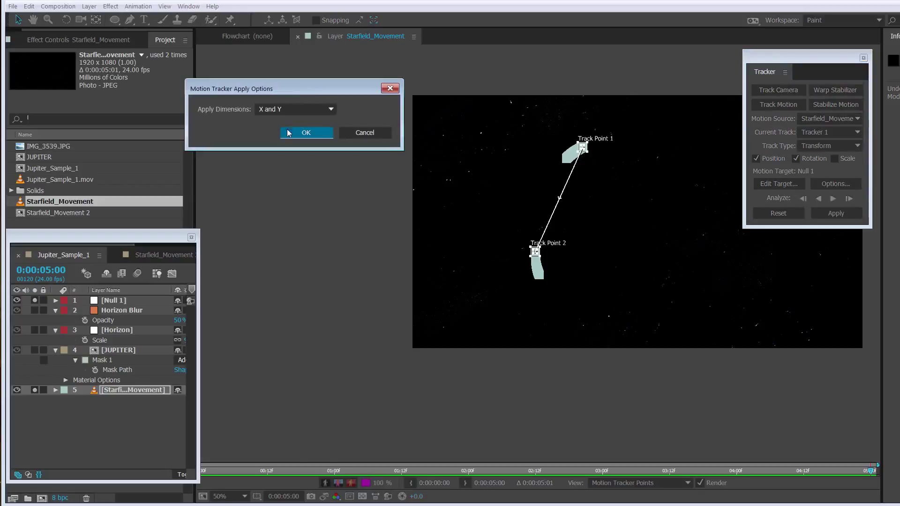
click(306, 133)
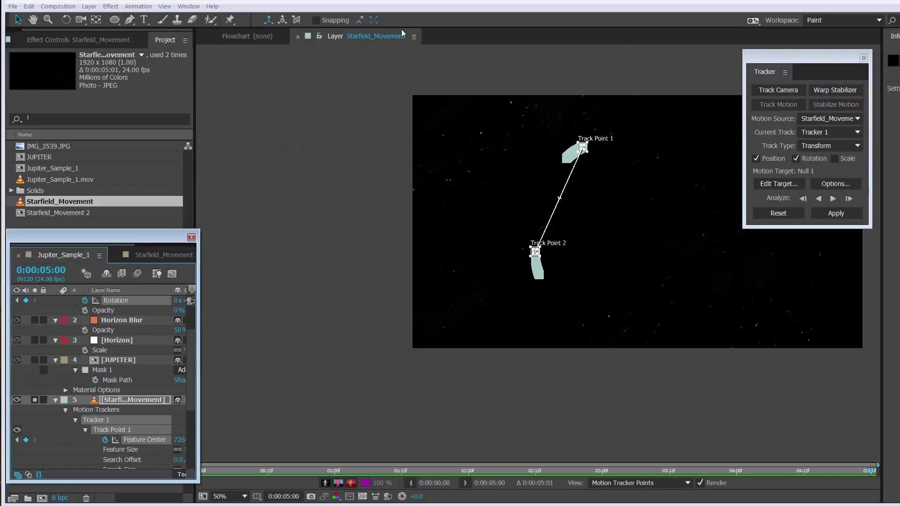
drag(899, 3, 347, 5)
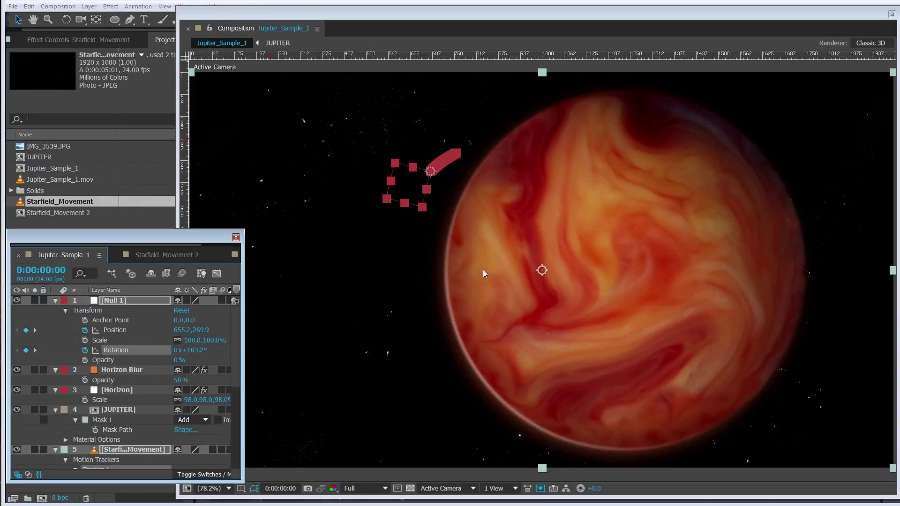
scroll(483, 269, down, 2)
click(263, 226)
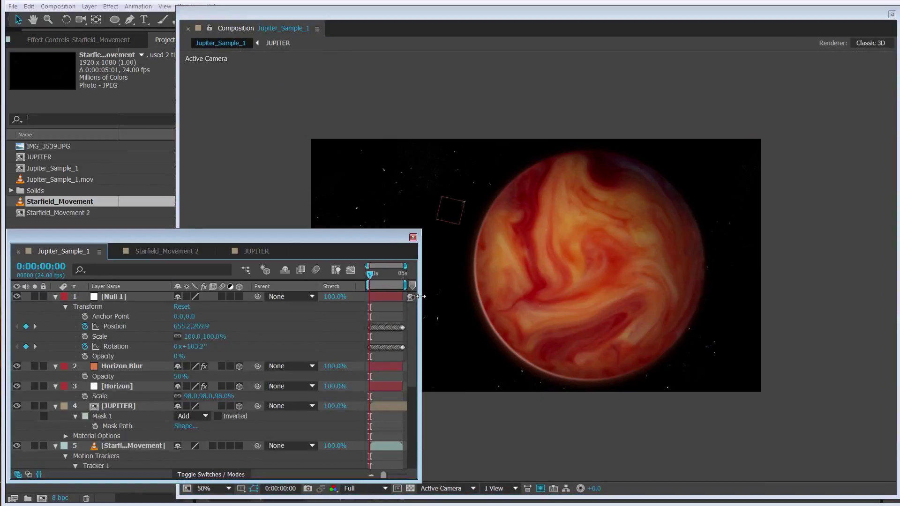
click(378, 274)
drag(389, 276, 369, 279)
- Parent the Horizon Blur, Horizon and JUPITER layers to Null 1
click(120, 368)
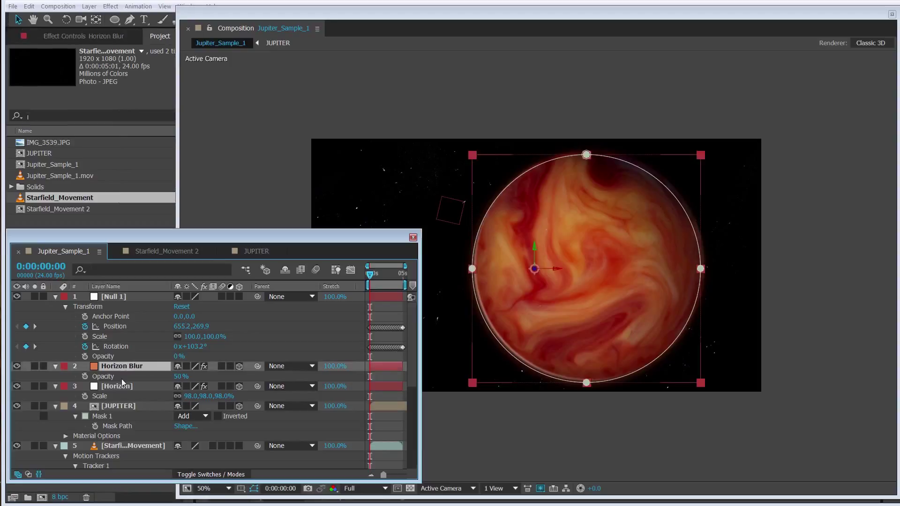
click(126, 387)
ctrl+click(123, 407)
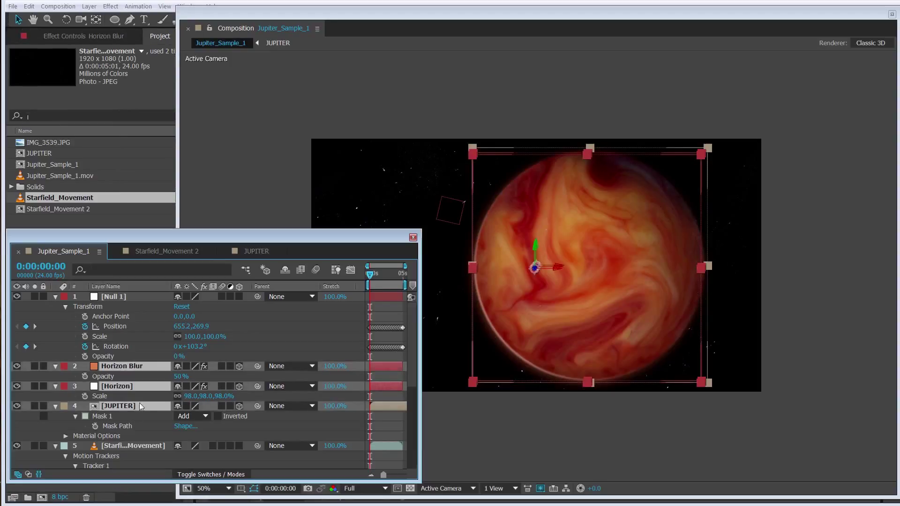
click(230, 475)
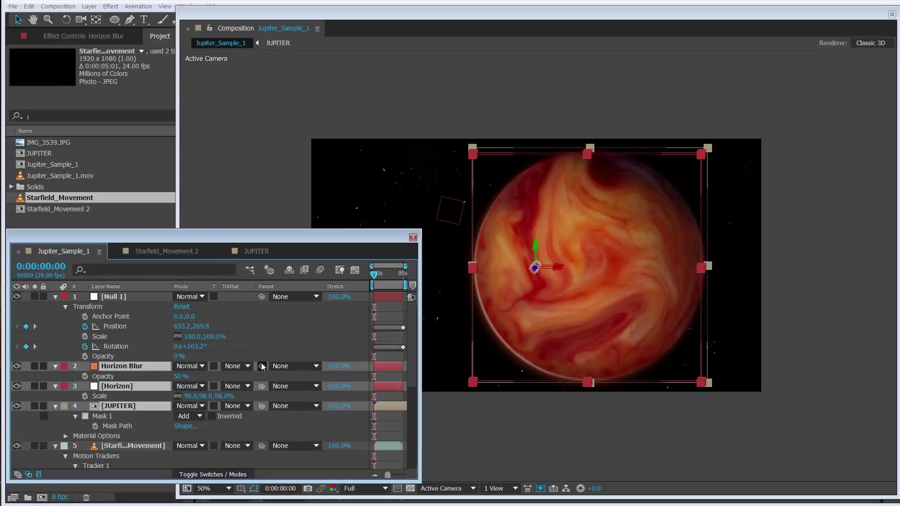
drag(263, 369, 118, 296)
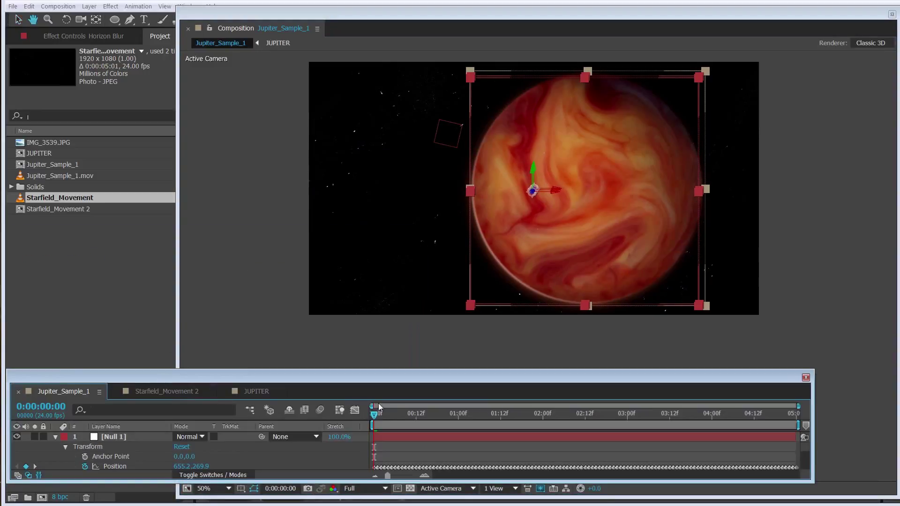
- Scrub through the composition to check how the planet moves with the starfield, and return to the first frame
drag(401, 413, 740, 406)
drag(673, 406, 413, 407)
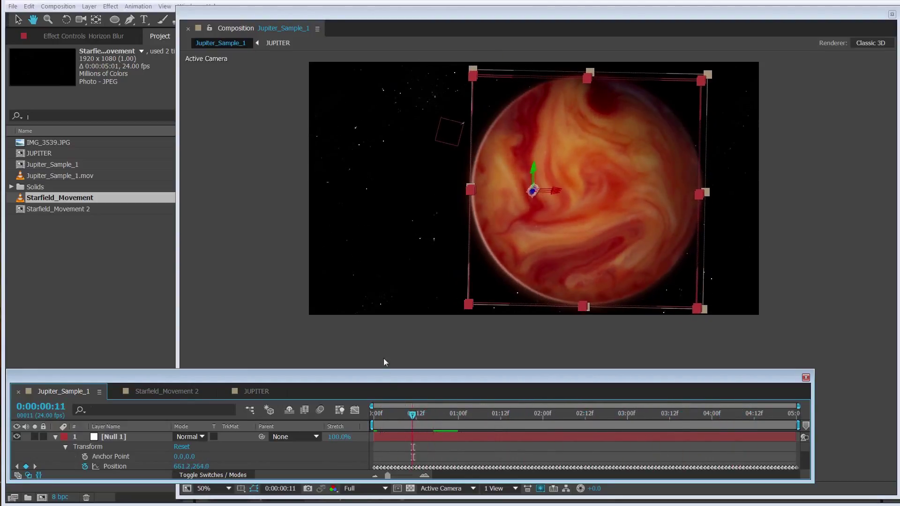
click(387, 347)
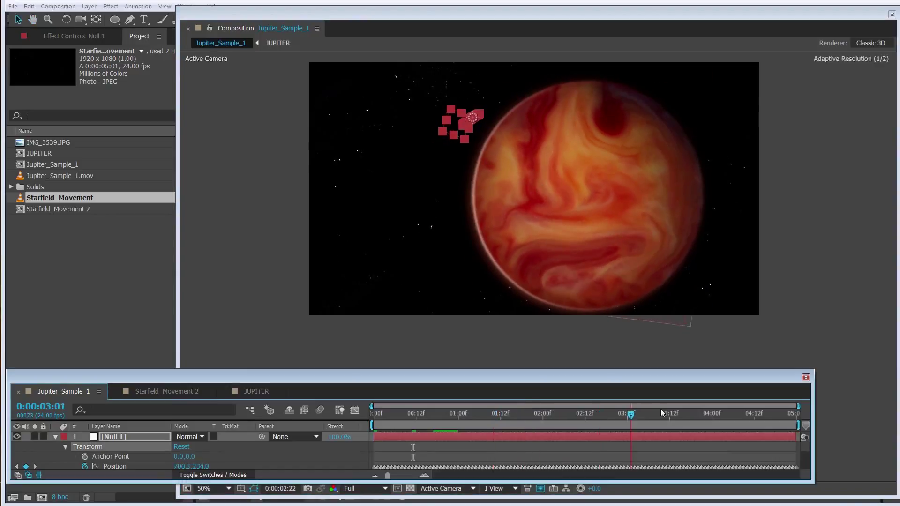
key(Home)
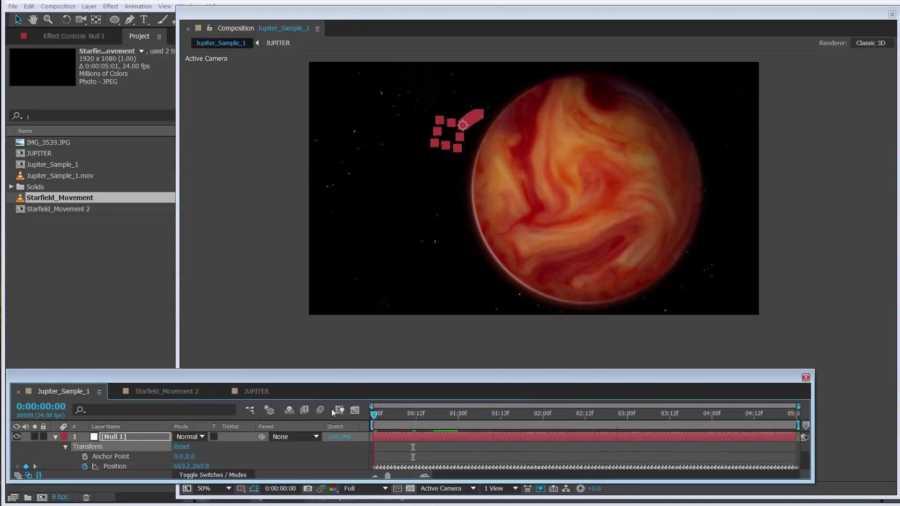
scroll(428, 208, up, 2)
scroll(544, 233, down, 2)
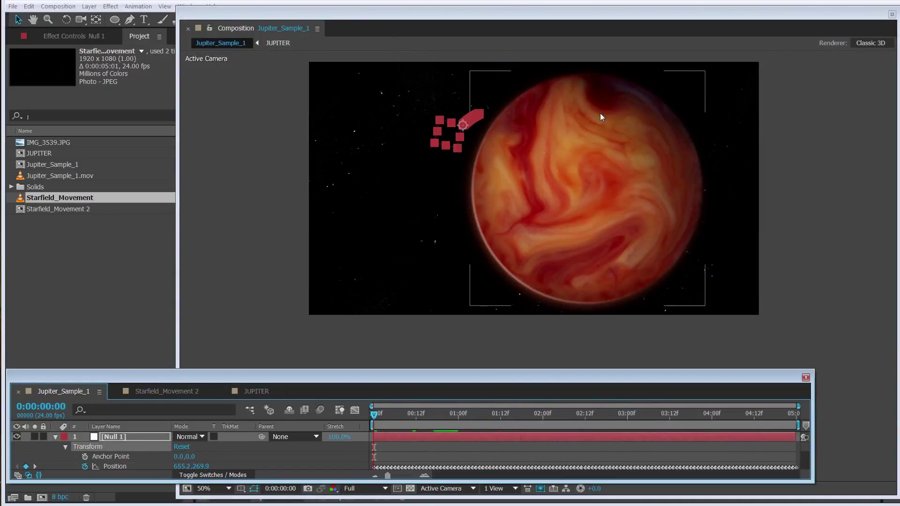
key(')
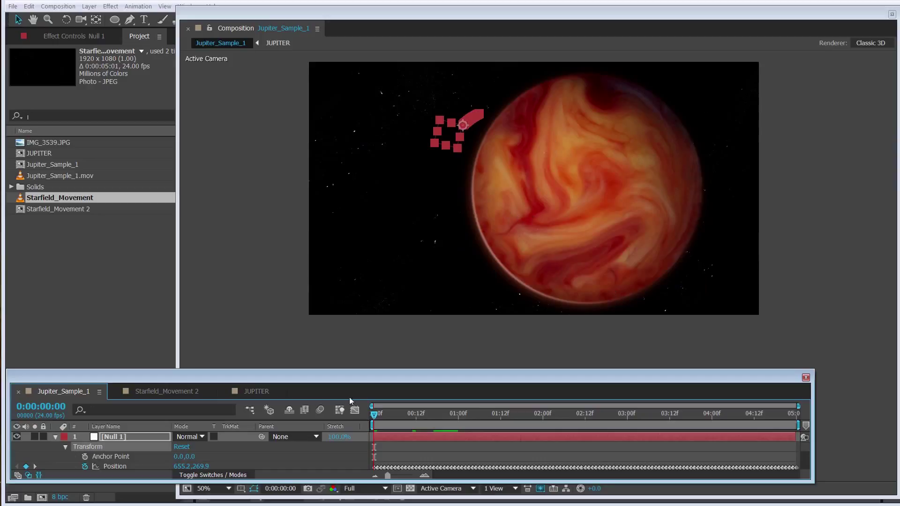
- Collapse Null 1's properties, start creating a new Point light layer, and open its intensity for editing
click(56, 436)
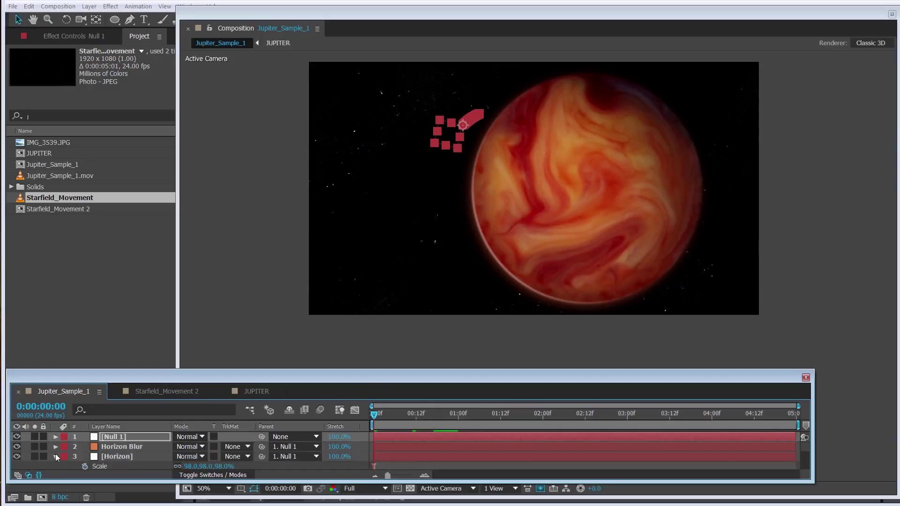
click(111, 7)
mouse_move(102, 19)
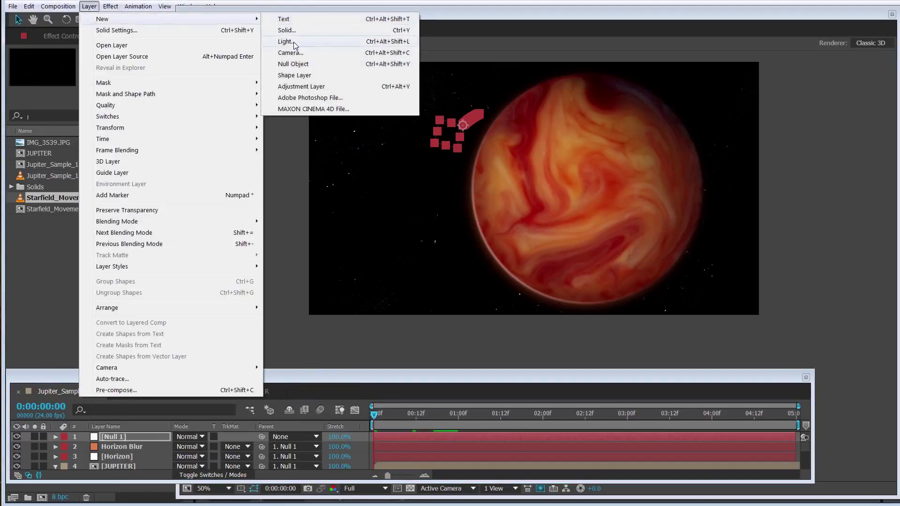
click(285, 42)
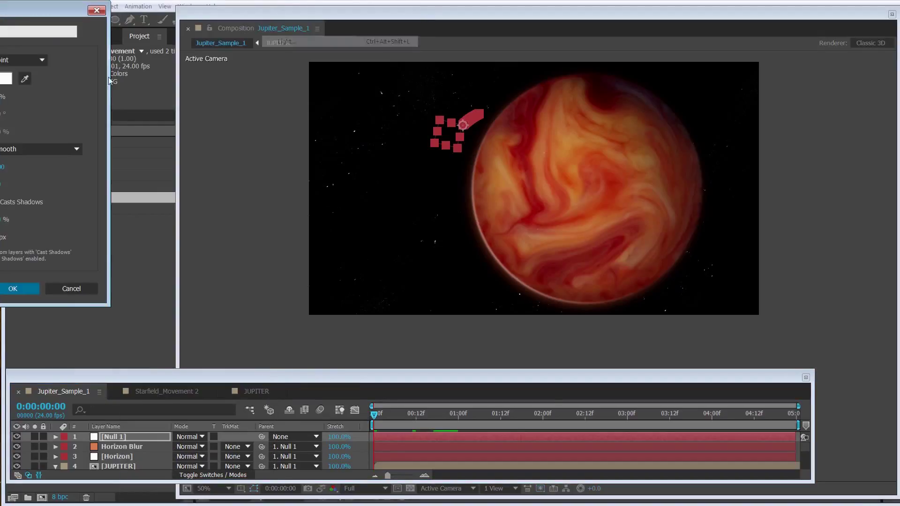
click(2, 96)
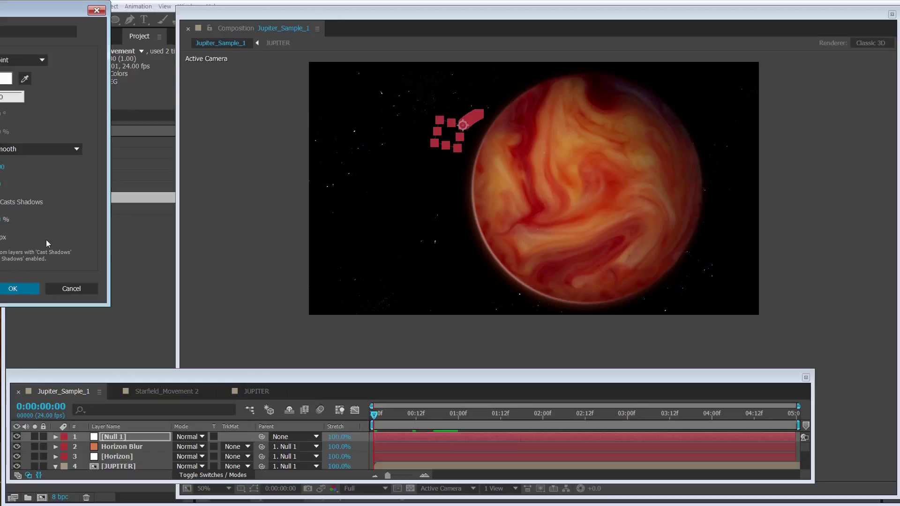
- Confirm the light settings to add the new Point light to the Jupiter_Sample_1 composition
click(18, 290)
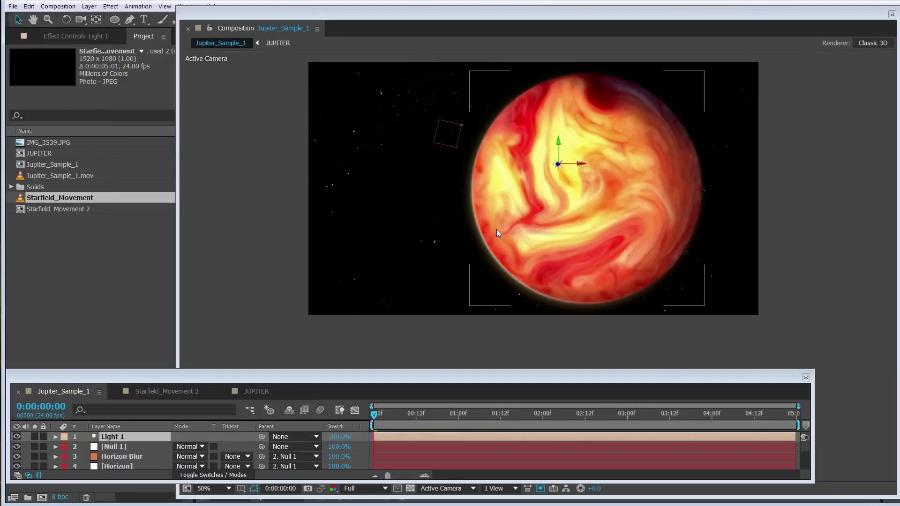
drag(501, 218, 500, 274)
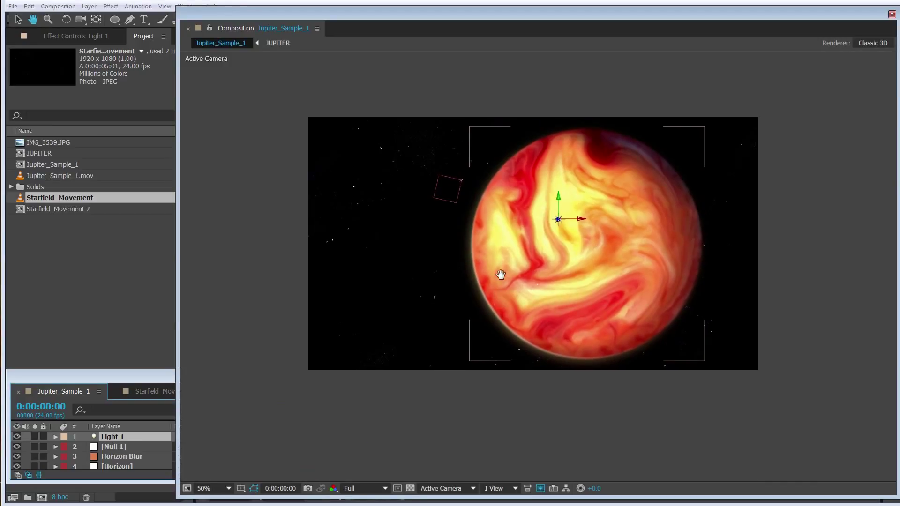
click(500, 275)
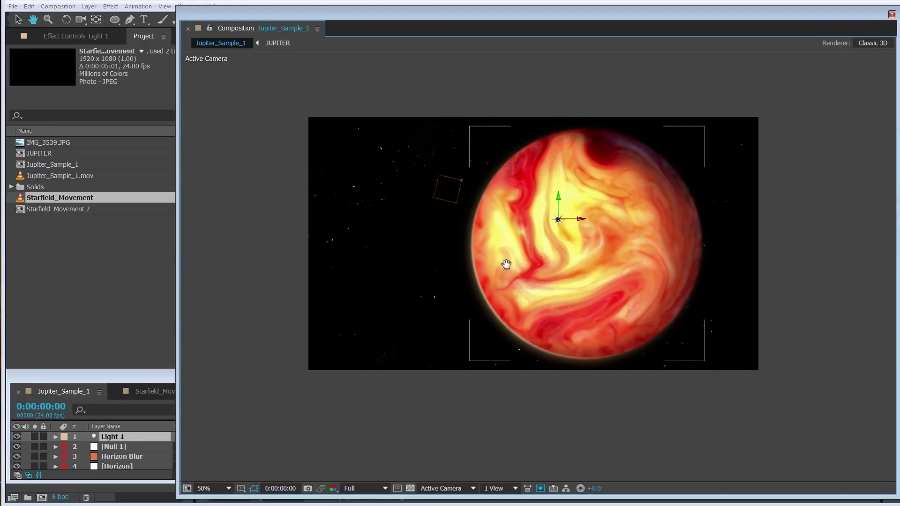
key(v)
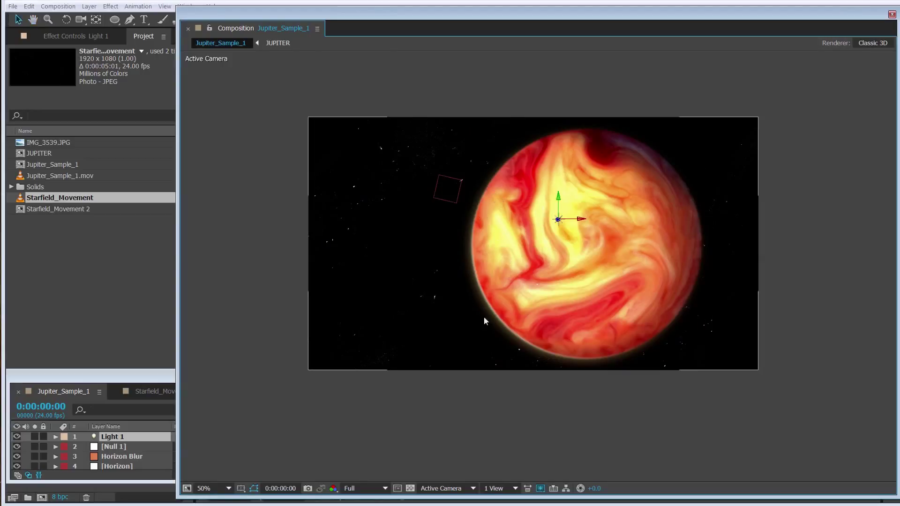
- Examine the light's position relative to the planet by orbiting Custom View 1, and return to the Active Camera view
click(455, 490)
click(444, 456)
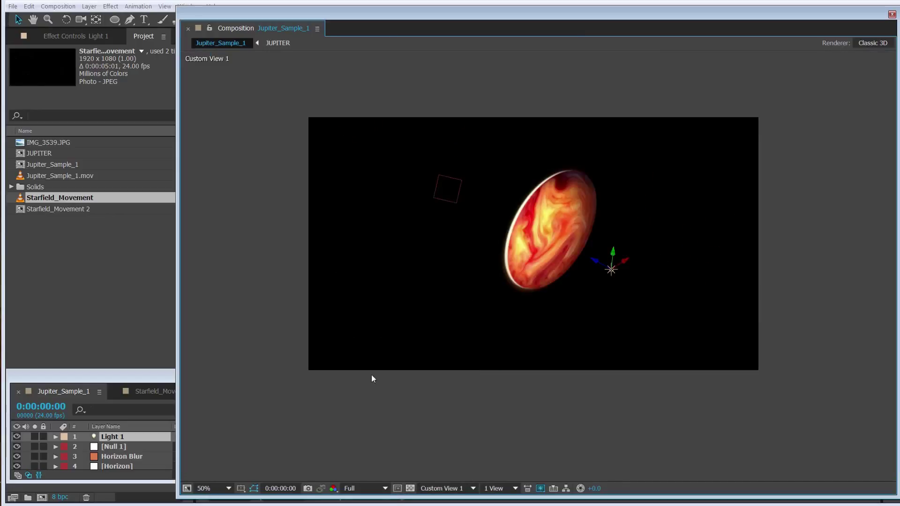
click(316, 427)
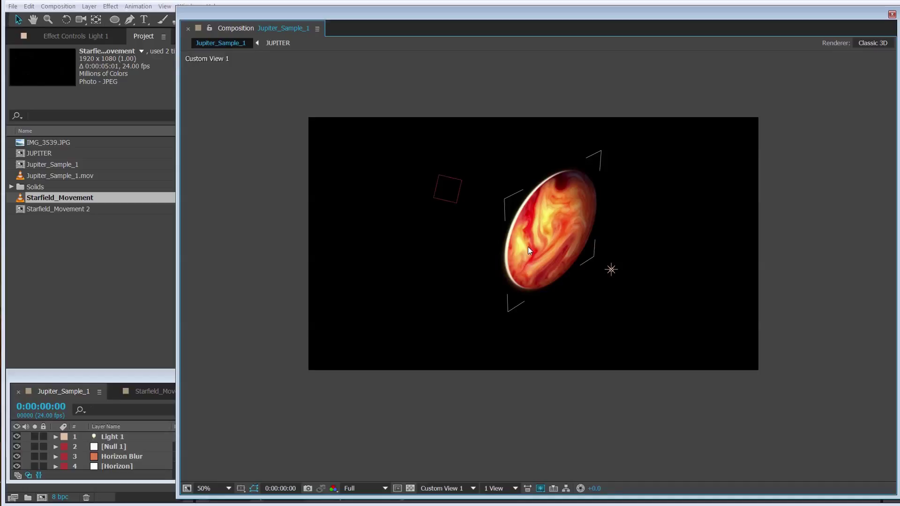
key(c)
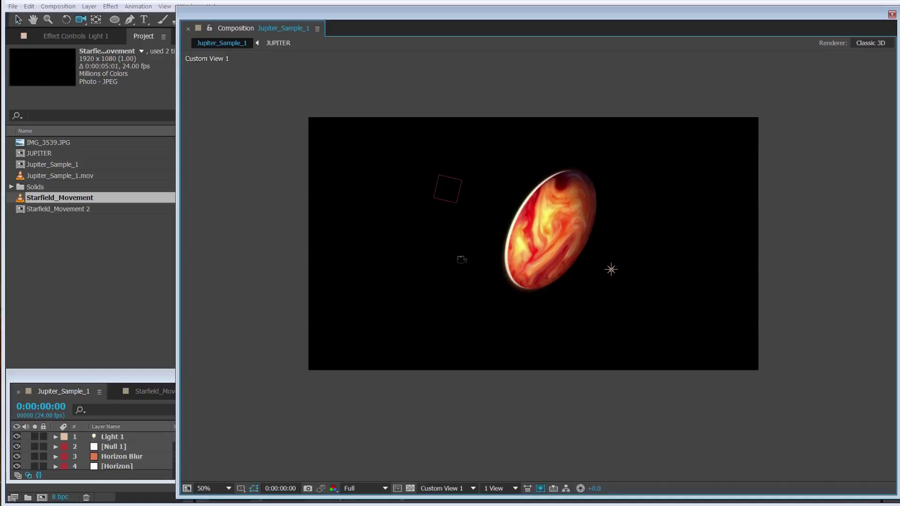
drag(519, 300, 472, 216)
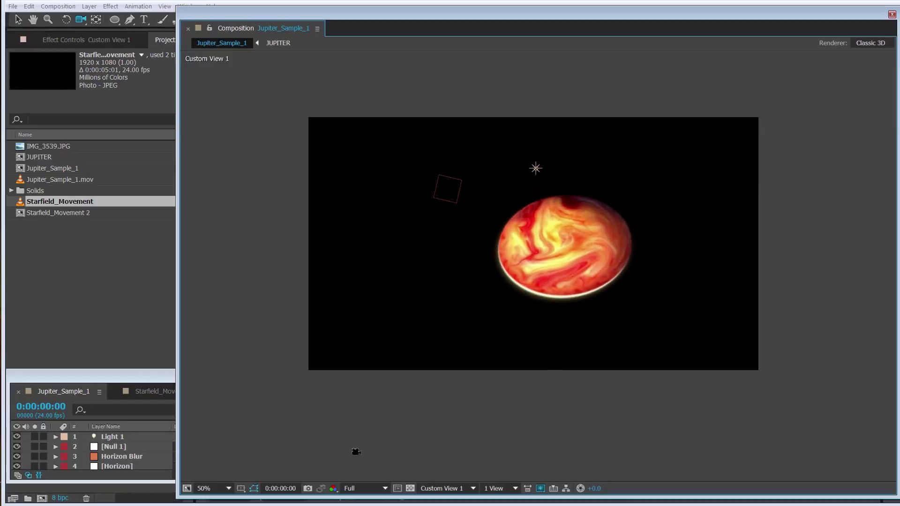
click(453, 491)
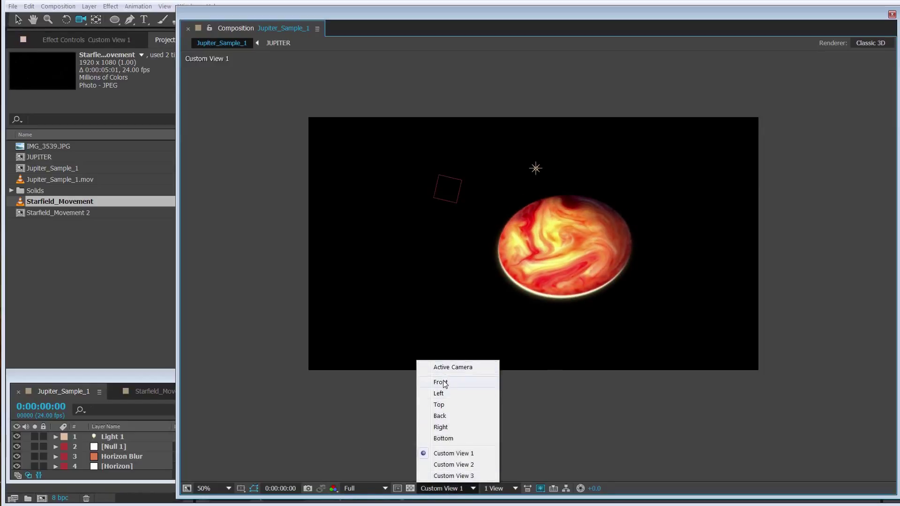
click(452, 367)
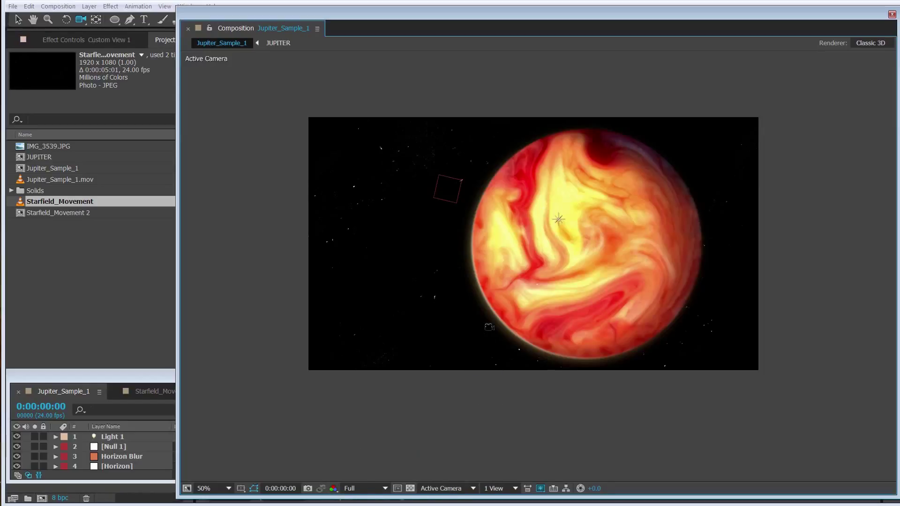
- Compare the light and planet layers from the Top view and an orbited Custom View 1, and return to Active Camera
click(446, 489)
click(440, 404)
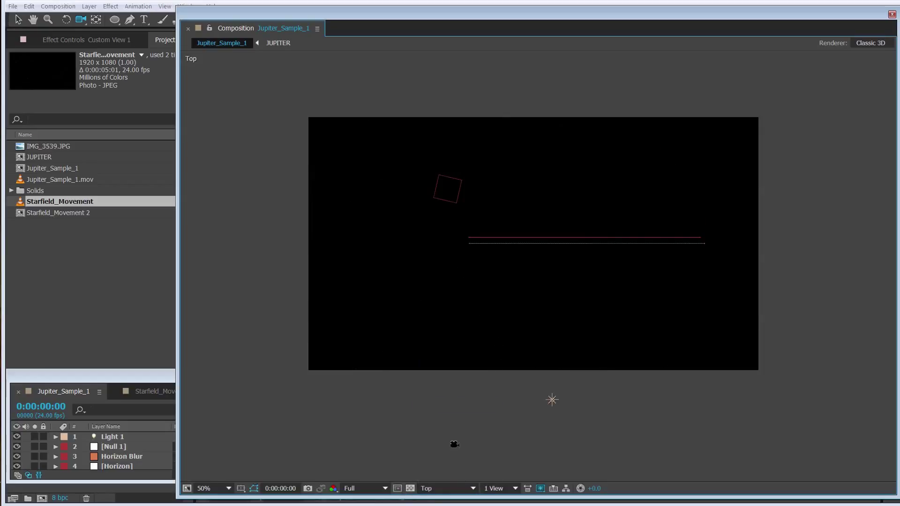
click(445, 489)
click(450, 453)
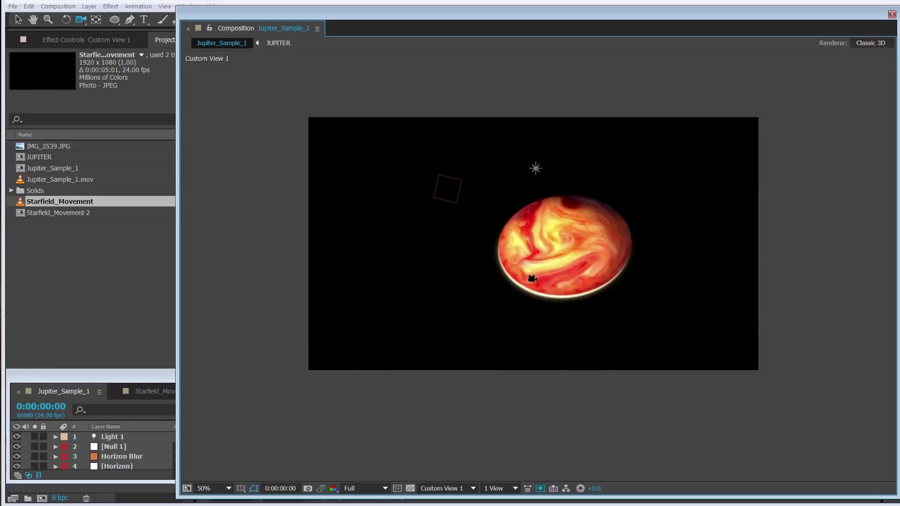
mouse_move(530, 279)
mouse_down()
mouse_move(490, 271)
mouse_move(459, 300)
mouse_move(544, 315)
mouse_move(492, 283)
mouse_up()
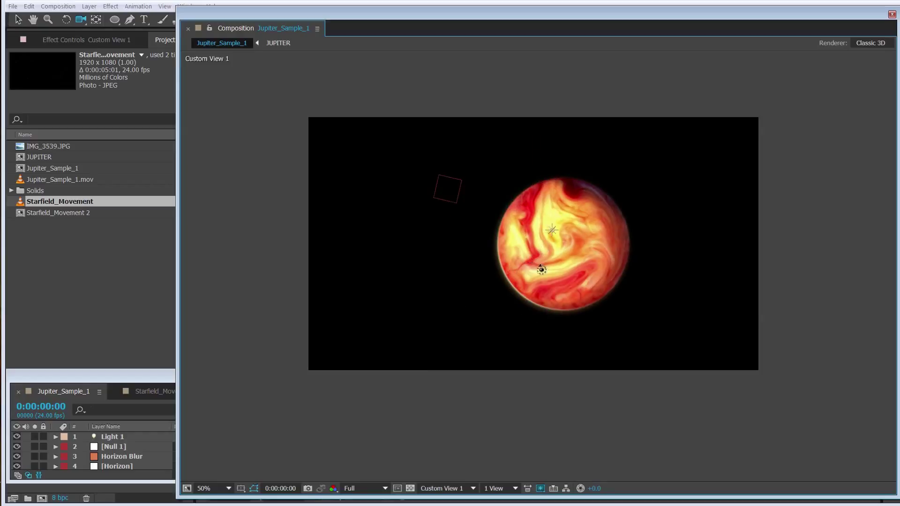
drag(538, 267, 483, 342)
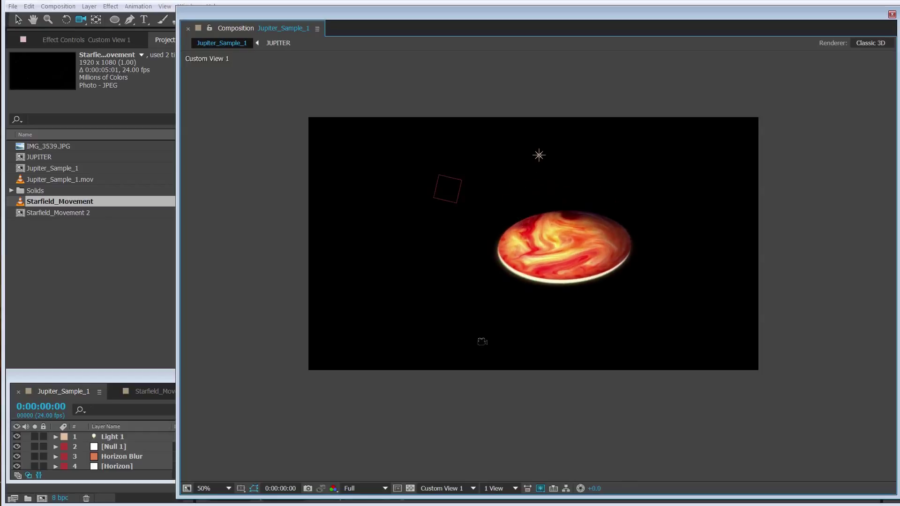
click(451, 489)
click(453, 367)
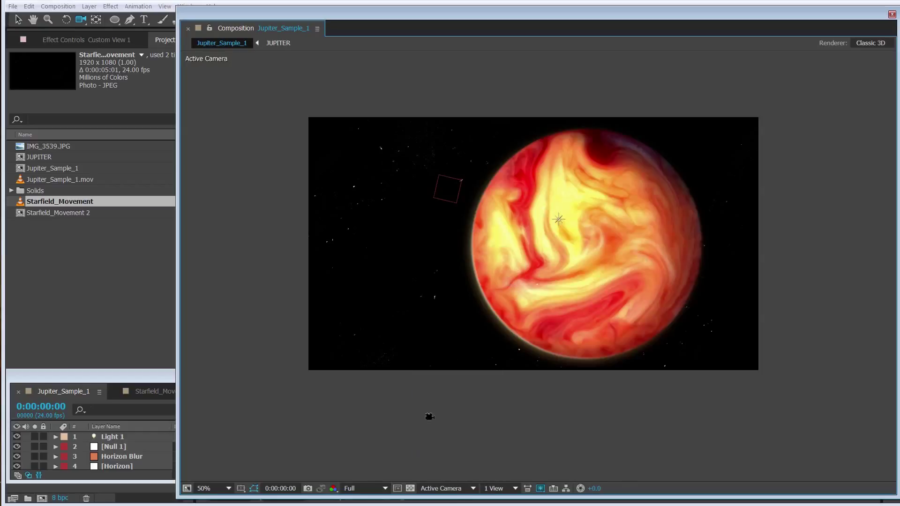
- Switch to the Top view and select Light 1 in front of the planet layers
click(450, 490)
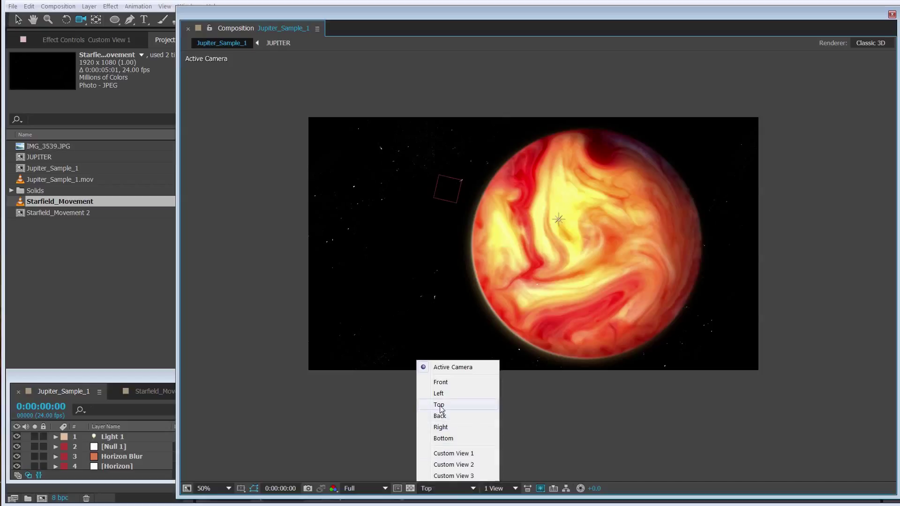
click(440, 404)
scroll(505, 336, up, 2)
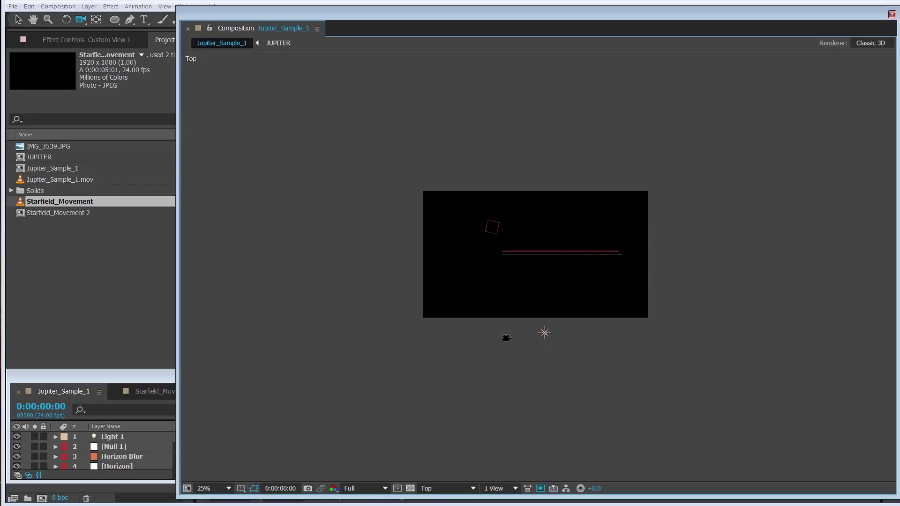
click(545, 334)
scroll(530, 263, up, 4)
scroll(529, 264, down, 2)
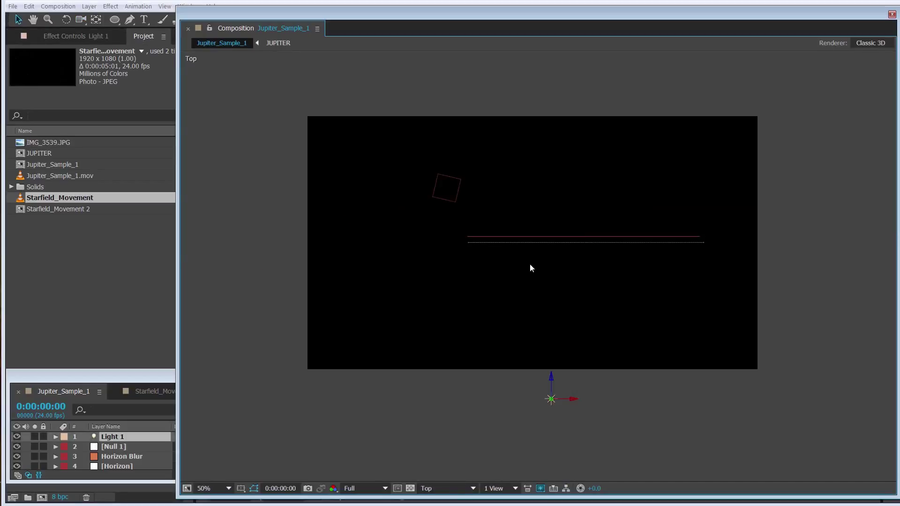
- Split the composition viewer into two horizontal views, showing Active Camera beside the Top view
click(515, 488)
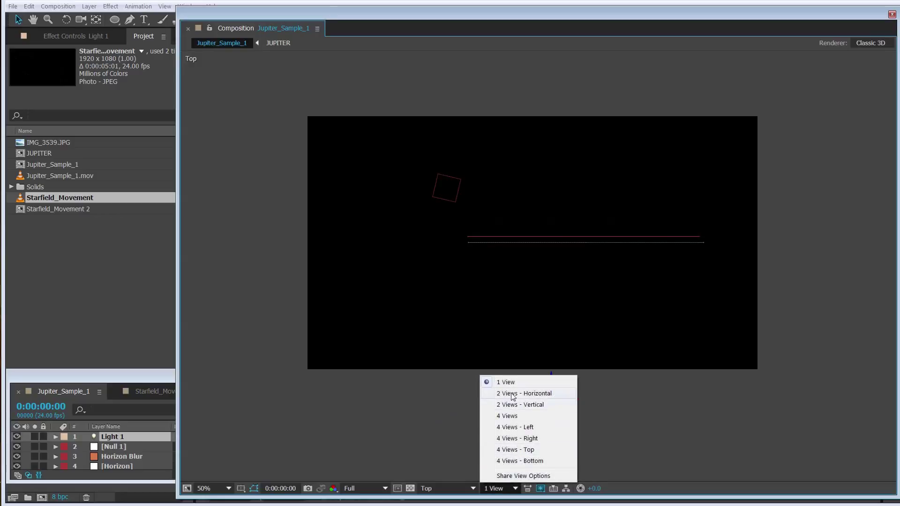
click(514, 398)
key(grave)
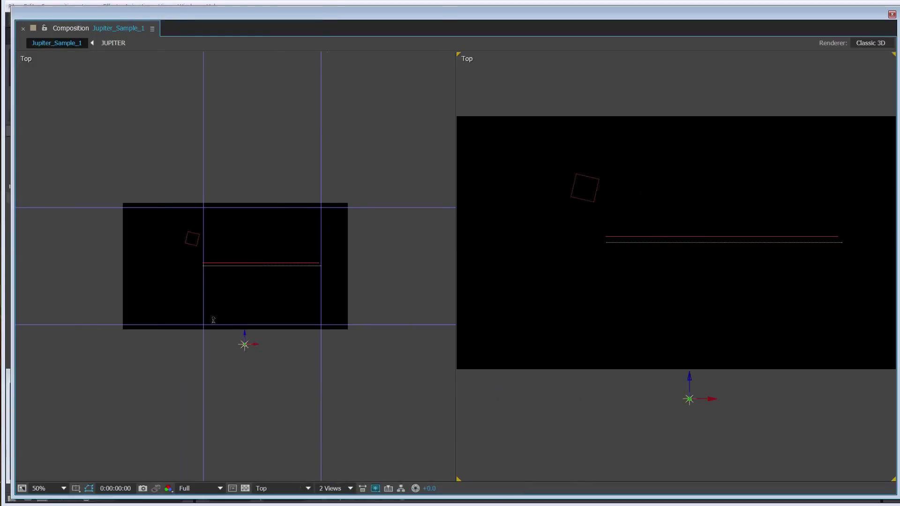
click(237, 238)
click(271, 489)
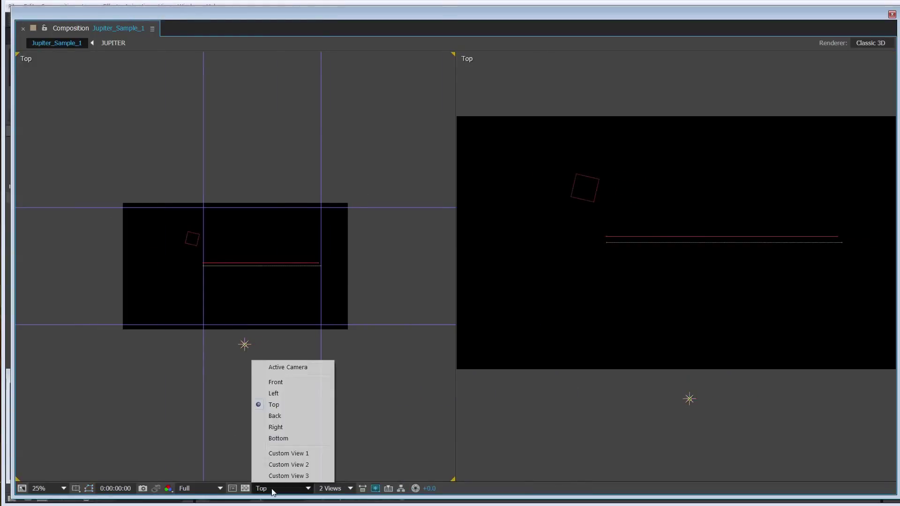
click(295, 368)
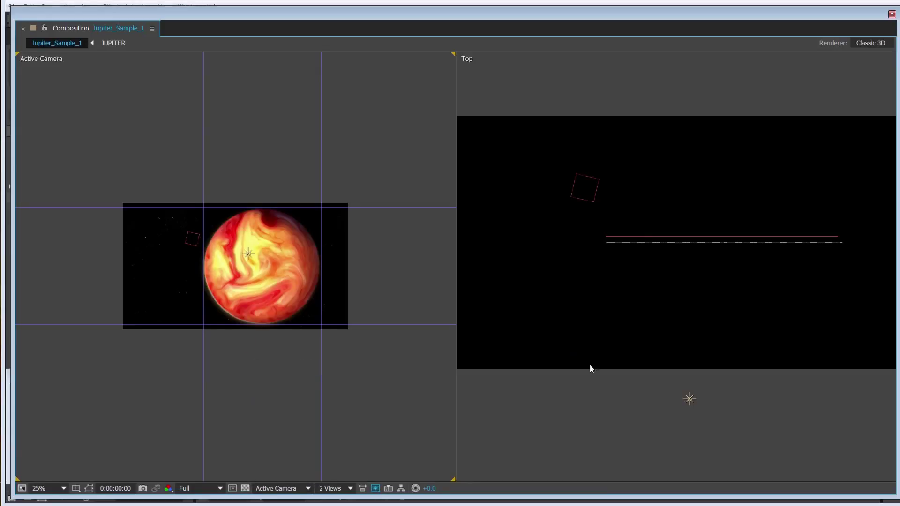
- In the Top view, move Light 1 closer to the planet, shift it to the planet's left edge, and pull it back partway
click(621, 271)
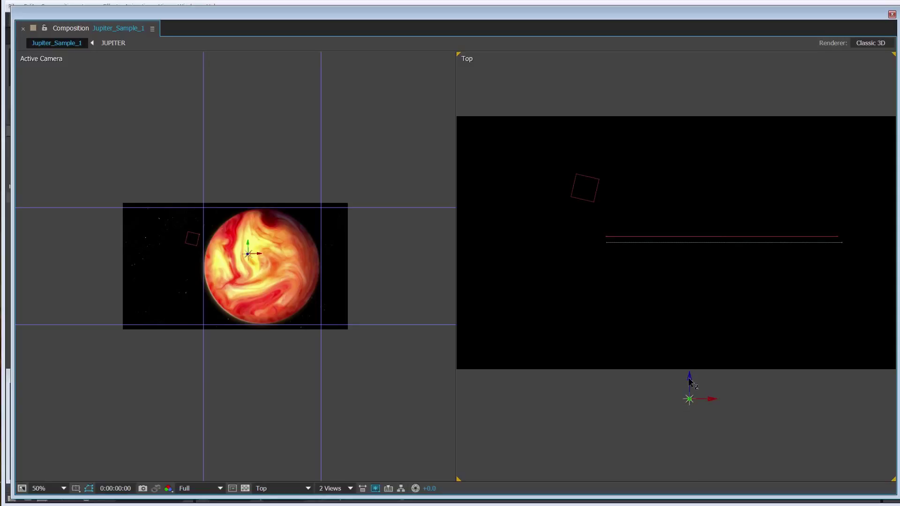
drag(690, 382, 690, 270)
mouse_move(696, 307)
mouse_down()
mouse_move(694, 363)
mouse_move(696, 294)
mouse_up()
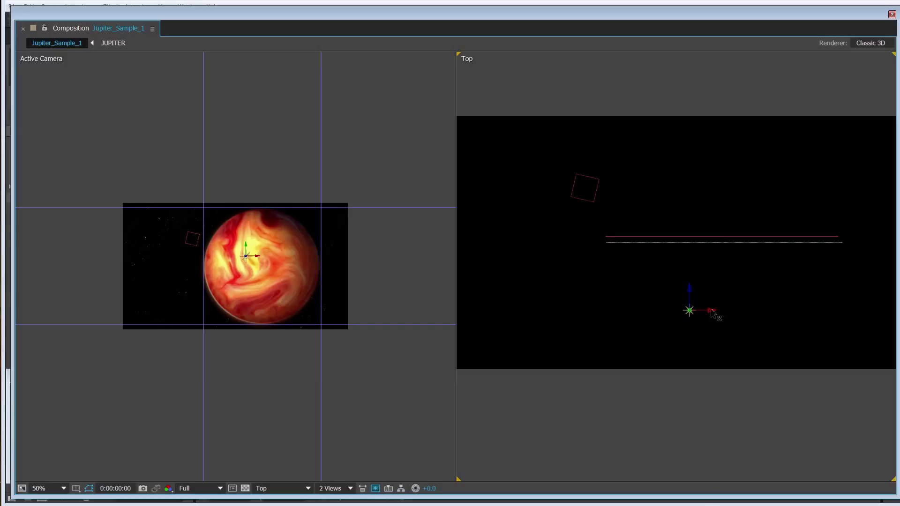
drag(712, 314, 628, 330)
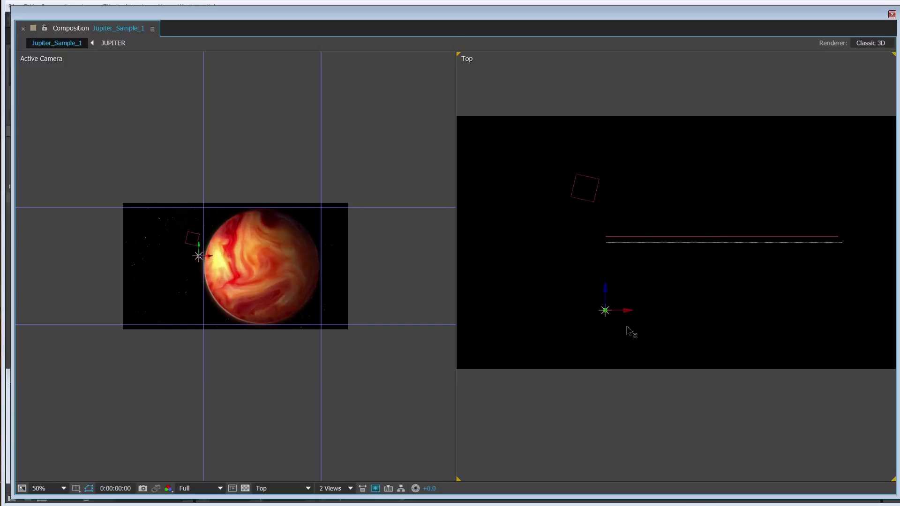
drag(606, 297, 606, 346)
- Move Light 1 farther out and lower, in front of and beyond the planet's lower-left edge, and deselect it
scroll(210, 323, up, 2)
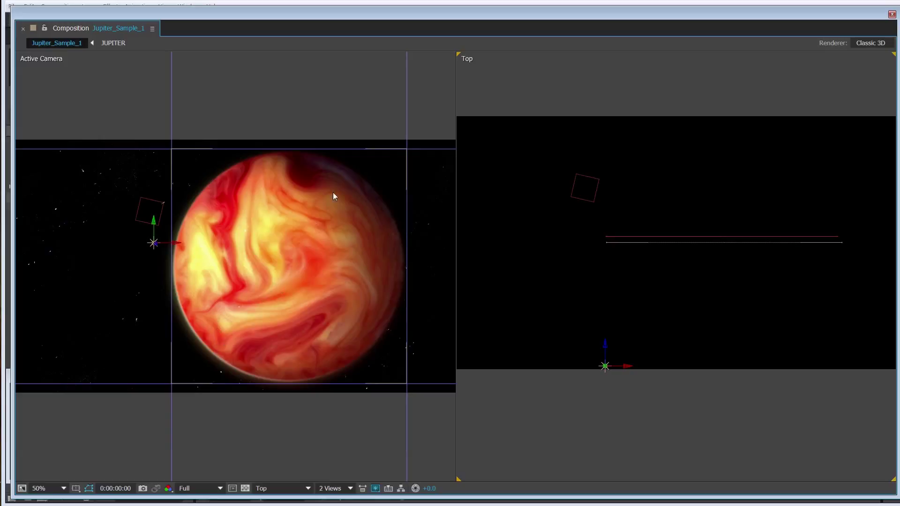
scroll(612, 295, down, 2)
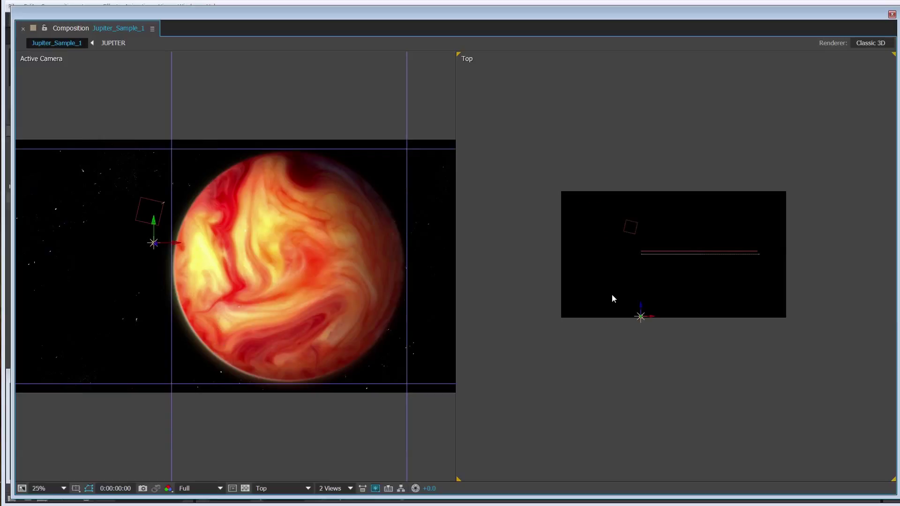
scroll(612, 296, up, 2)
mouse_move(605, 366)
mouse_down()
mouse_move(556, 413)
mouse_move(564, 497)
mouse_up()
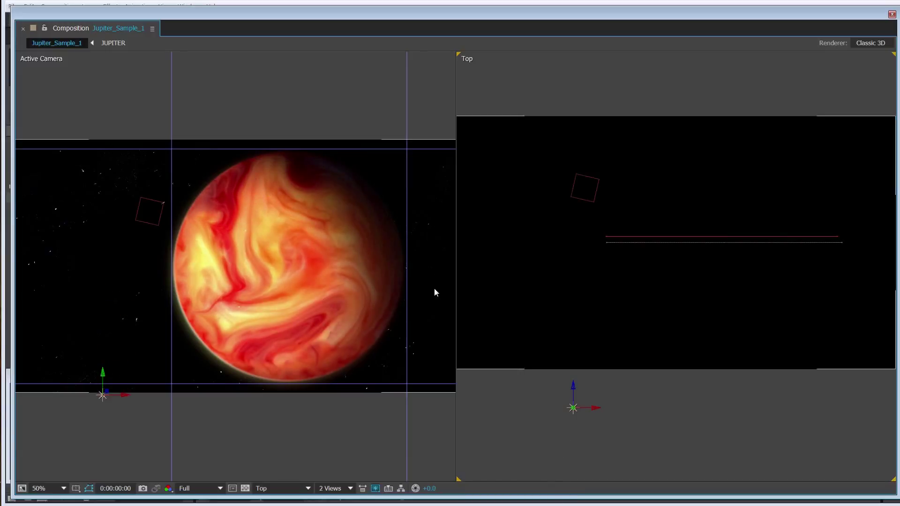
click(372, 440)
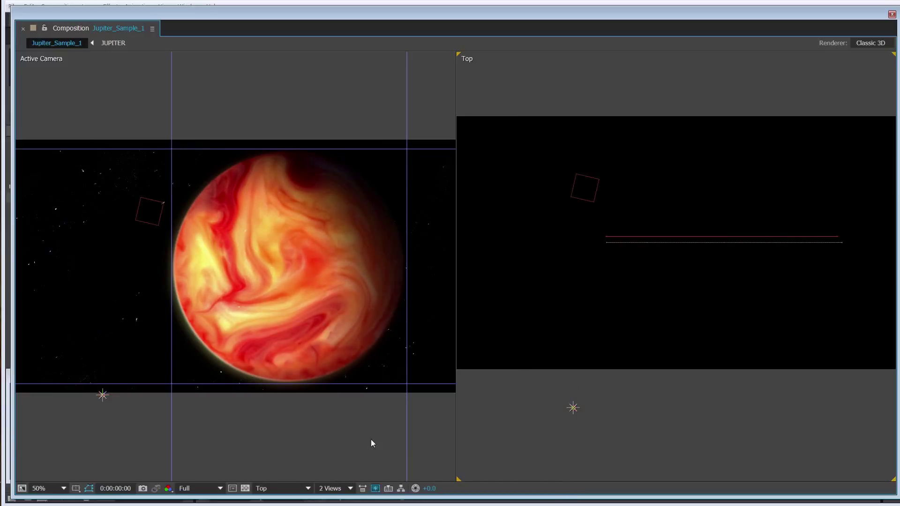
- Replace the Top view with Custom View 1, orbit it to see the planet side-on, and lower Light 1 slightly
click(331, 489)
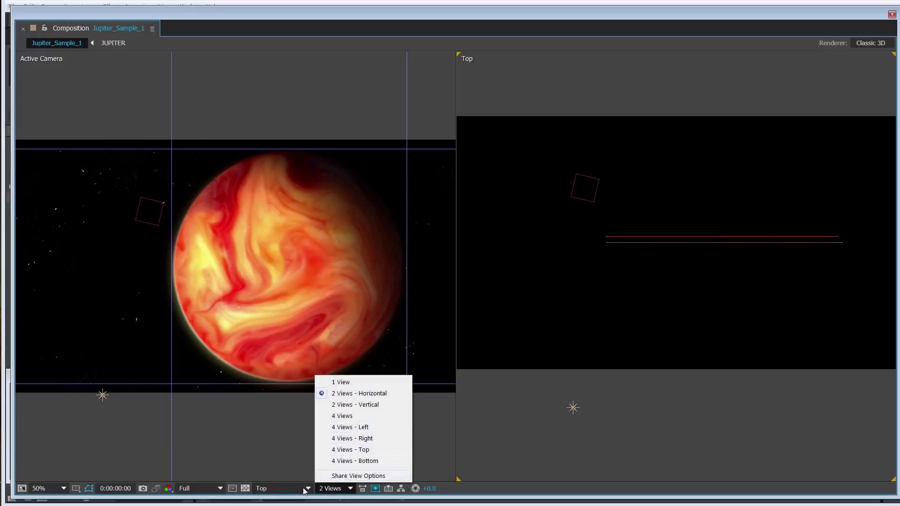
click(275, 489)
click(290, 453)
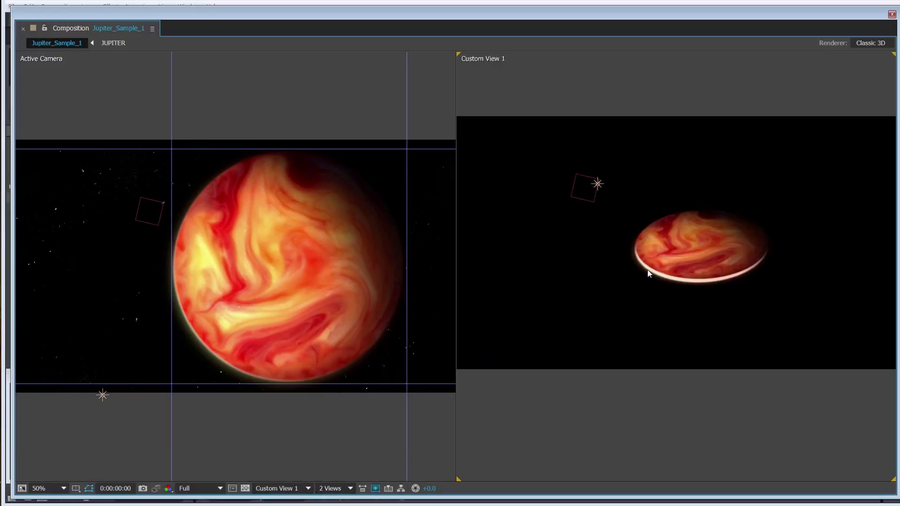
scroll(651, 277, up, 4)
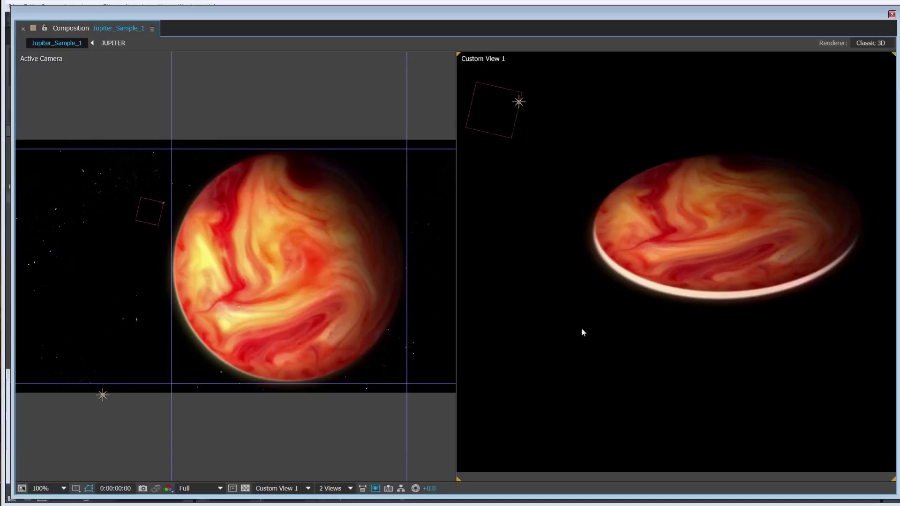
key(c)
drag(582, 315, 492, 287)
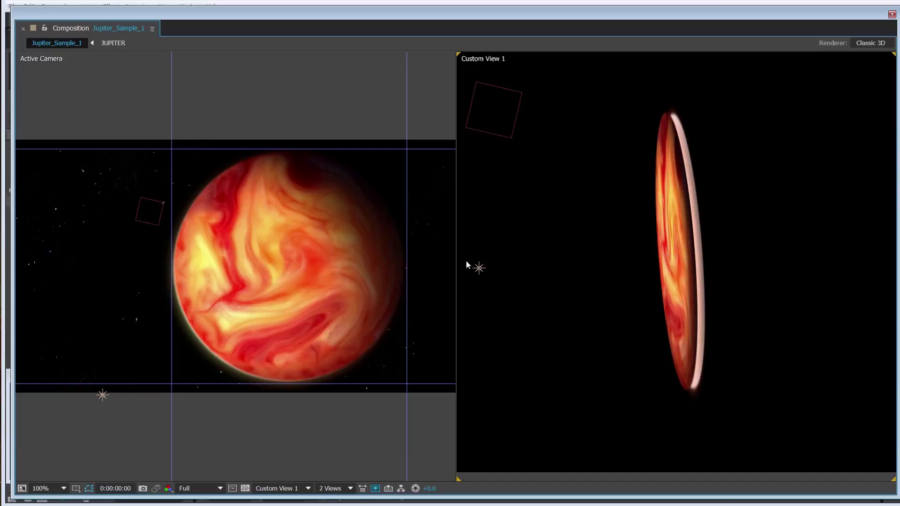
click(479, 269)
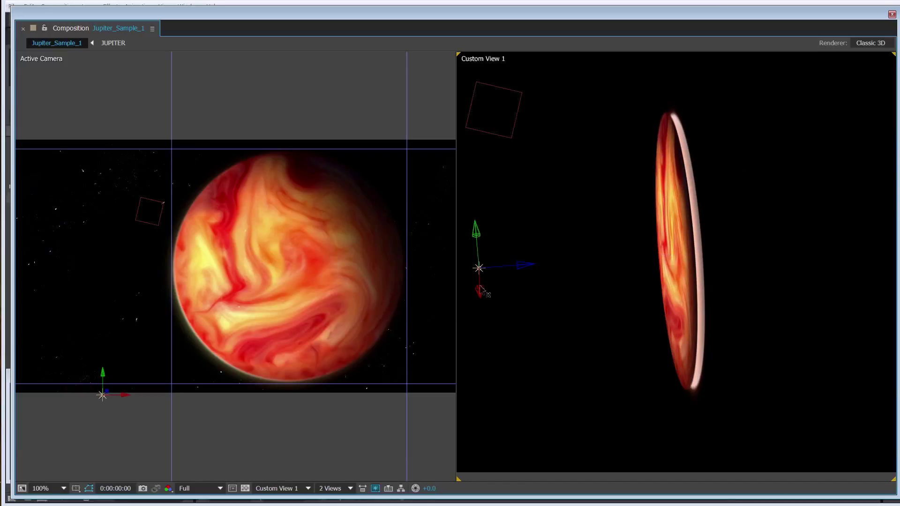
mouse_move(478, 239)
mouse_down()
mouse_move(477, 207)
mouse_move(477, 258)
mouse_move(477, 251)
mouse_up()
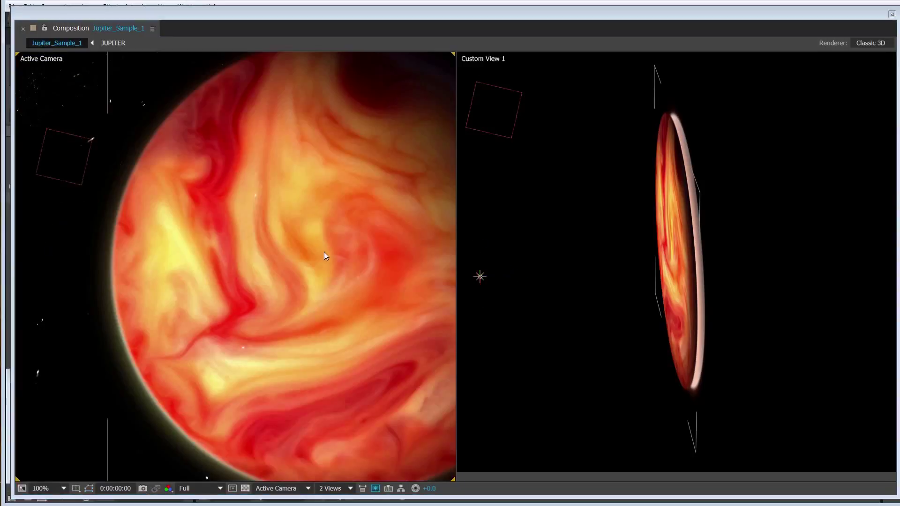
- Return the composition viewer to a single Active Camera view with Auto resolution, and restore the panel from its maximized size
scroll(326, 256, down, 2)
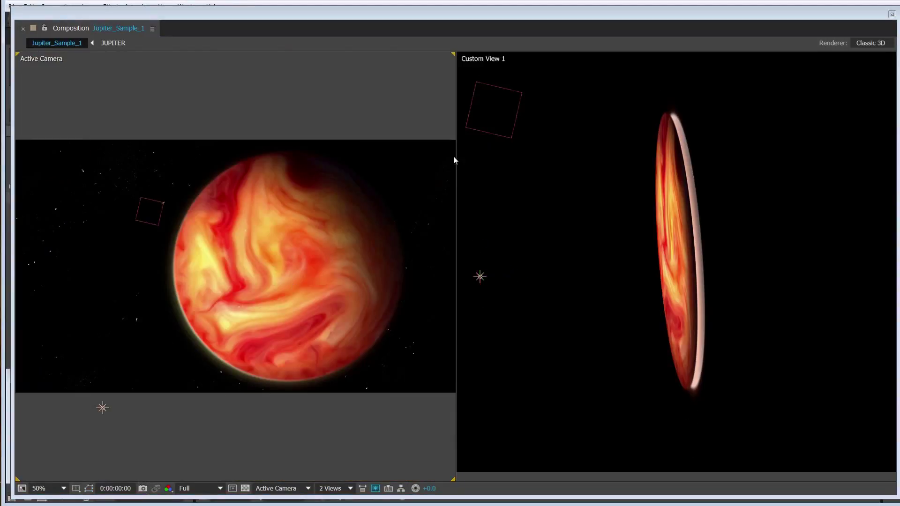
click(334, 488)
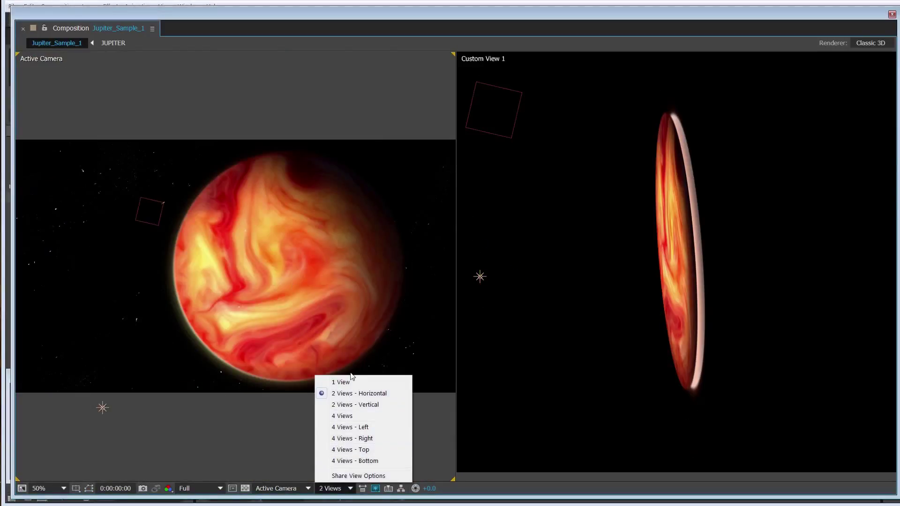
click(343, 382)
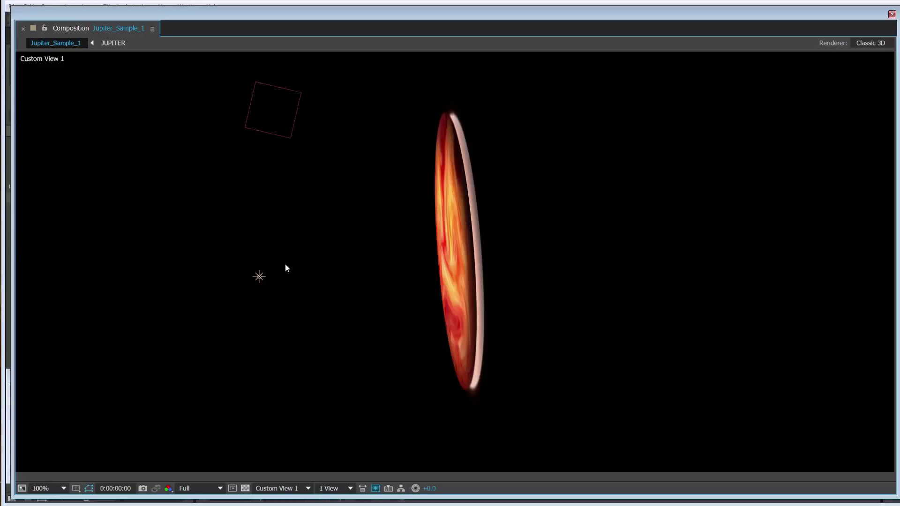
click(218, 489)
click(198, 502)
click(281, 489)
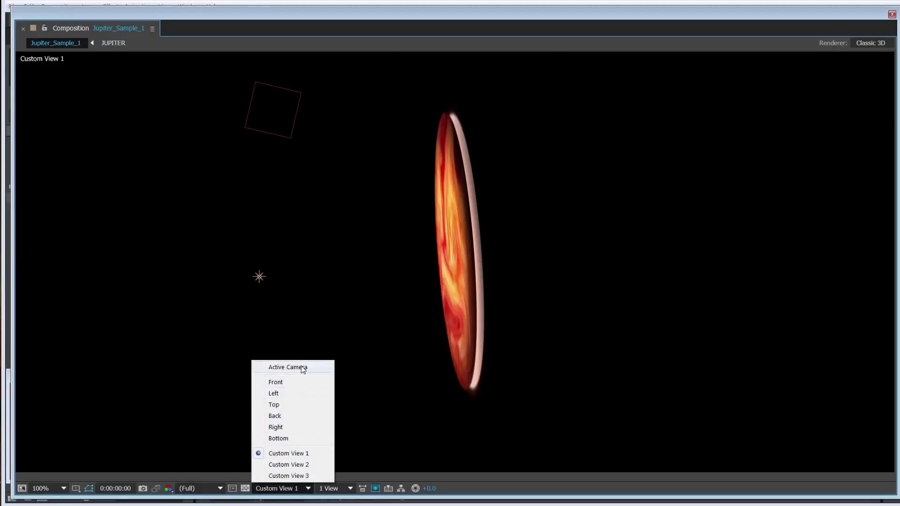
click(301, 369)
key(grave)
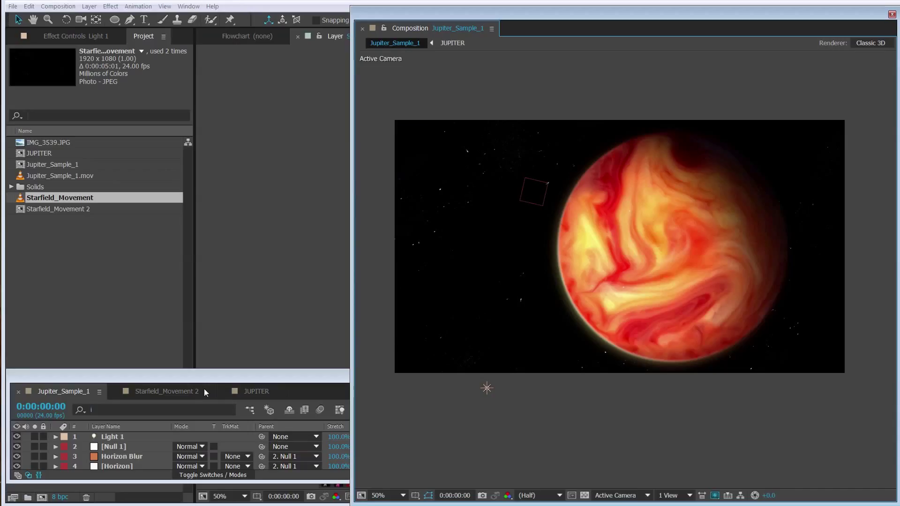
- Toggle Light 1's visibility off and on to compare the planet with and without the light
click(18, 437)
click(18, 437)
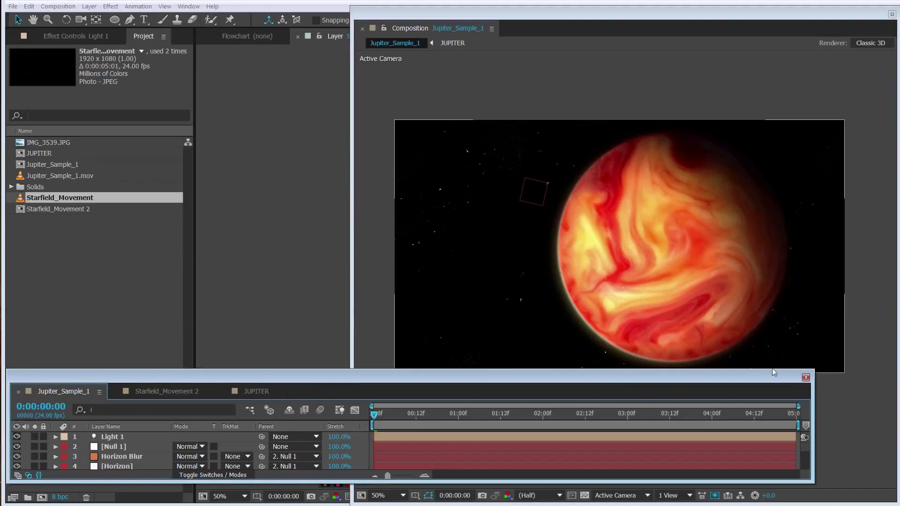
key(h)
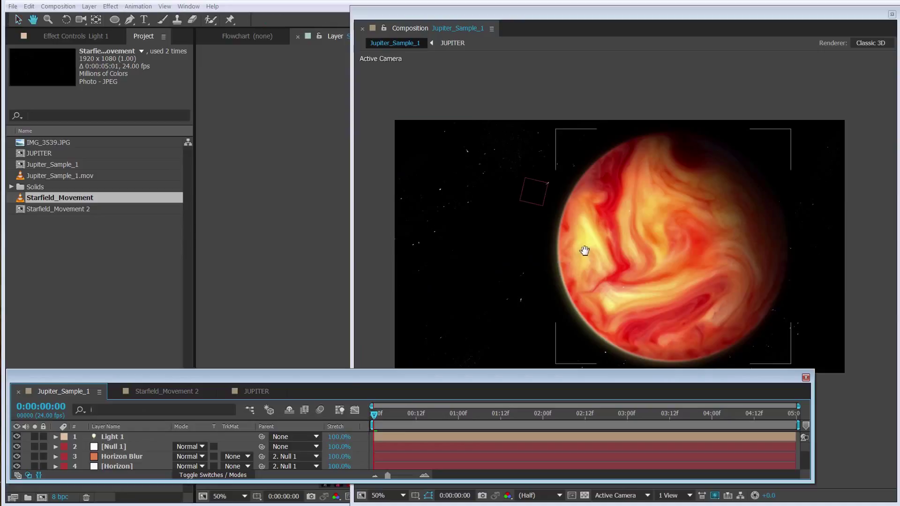
drag(585, 251, 583, 209)
key(v)
click(117, 438)
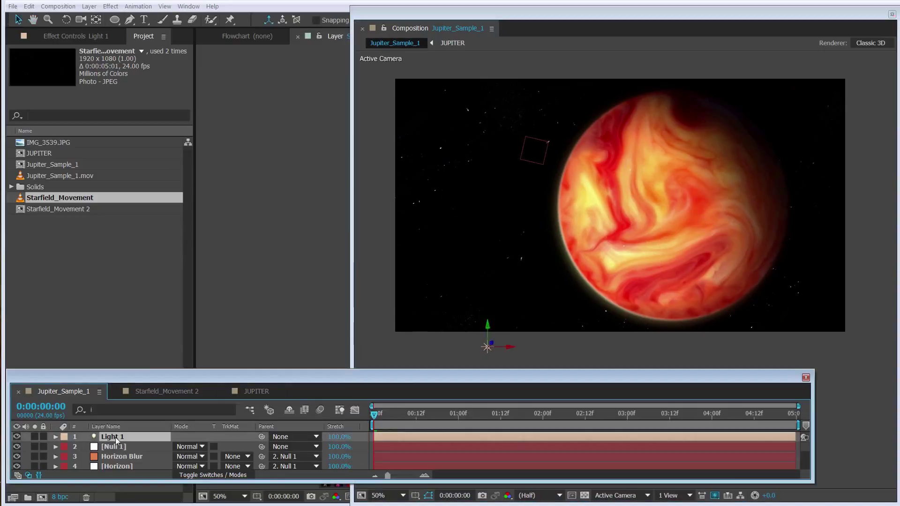
click(17, 439)
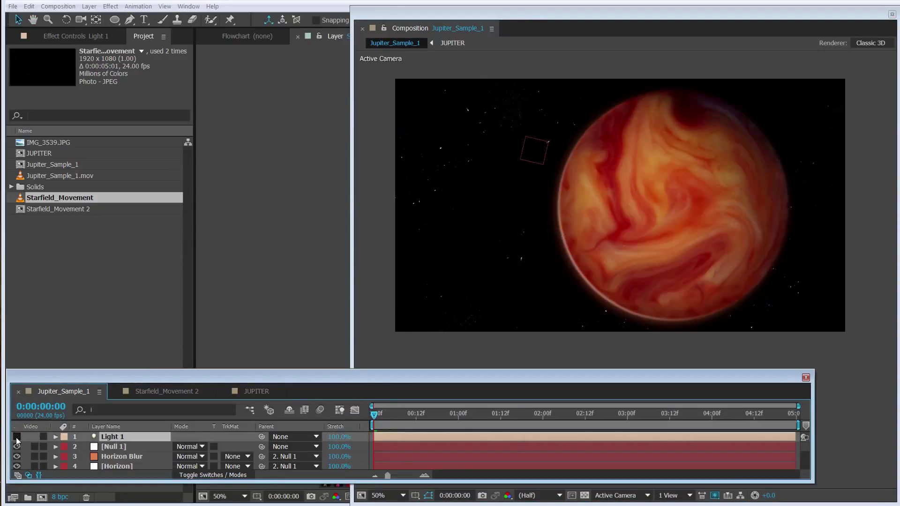
click(17, 439)
click(16, 438)
click(17, 438)
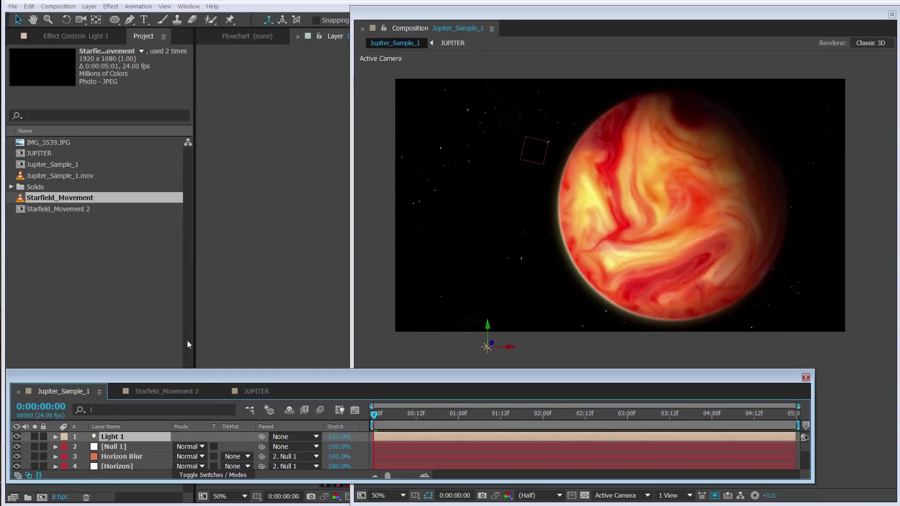
- Try Light 1's Falloff at None, comparing the planet with the light off and on, and return Falloff to Smooth
key(alt+l)
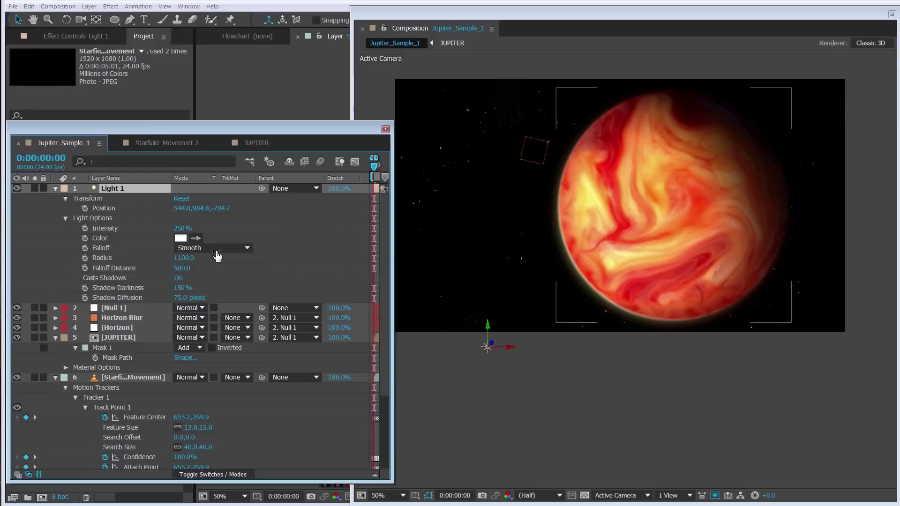
click(217, 256)
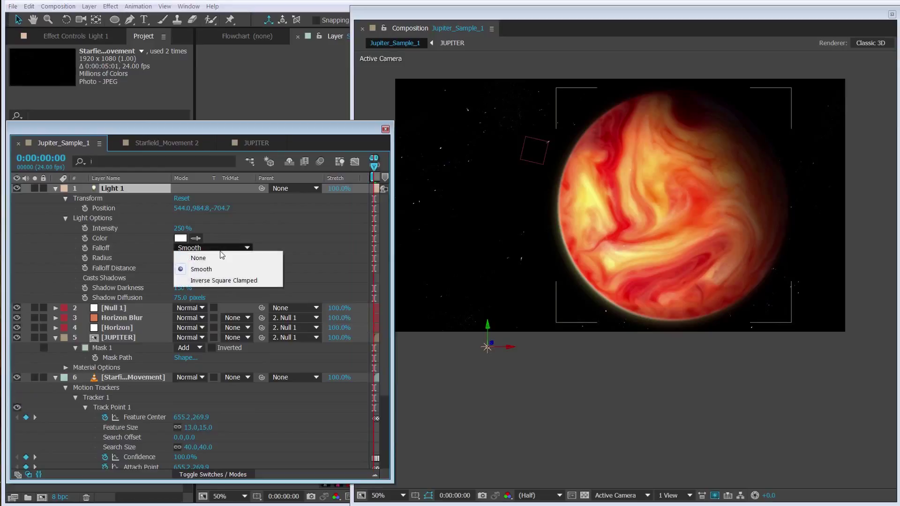
click(213, 258)
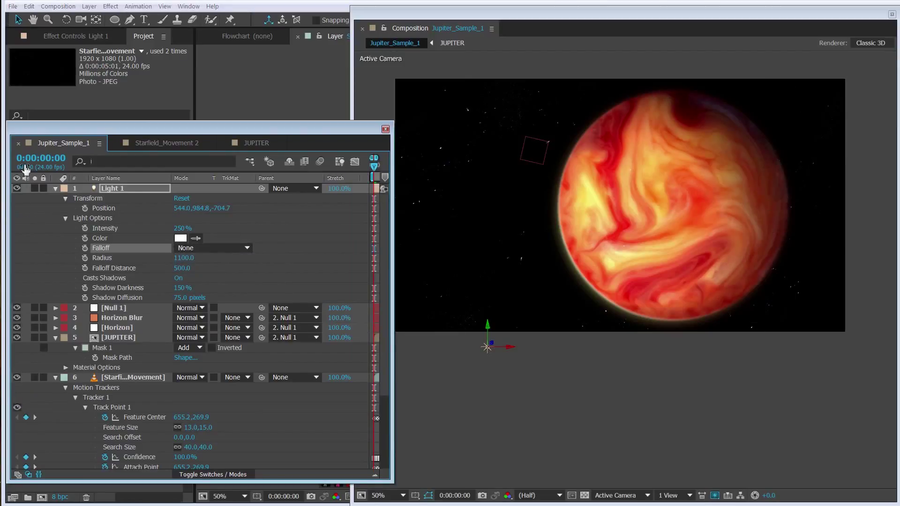
click(17, 189)
click(16, 189)
click(17, 189)
click(17, 189)
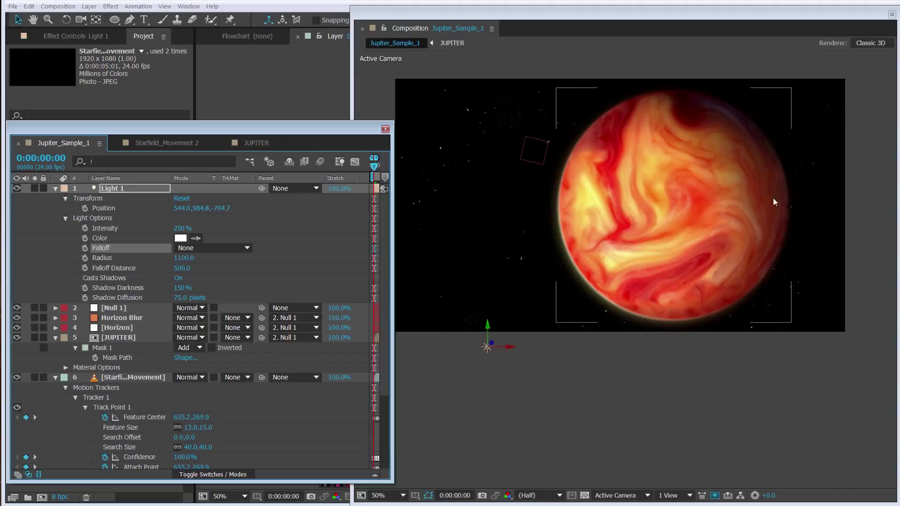
click(205, 253)
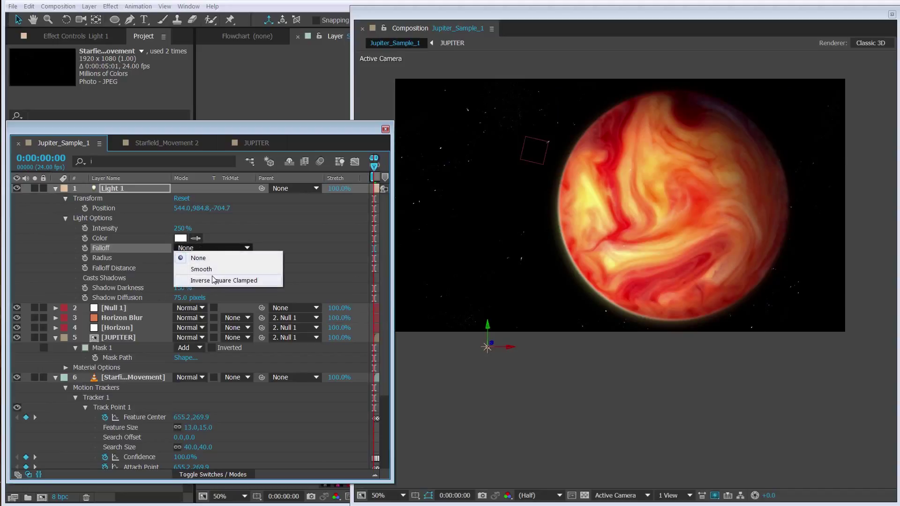
click(214, 271)
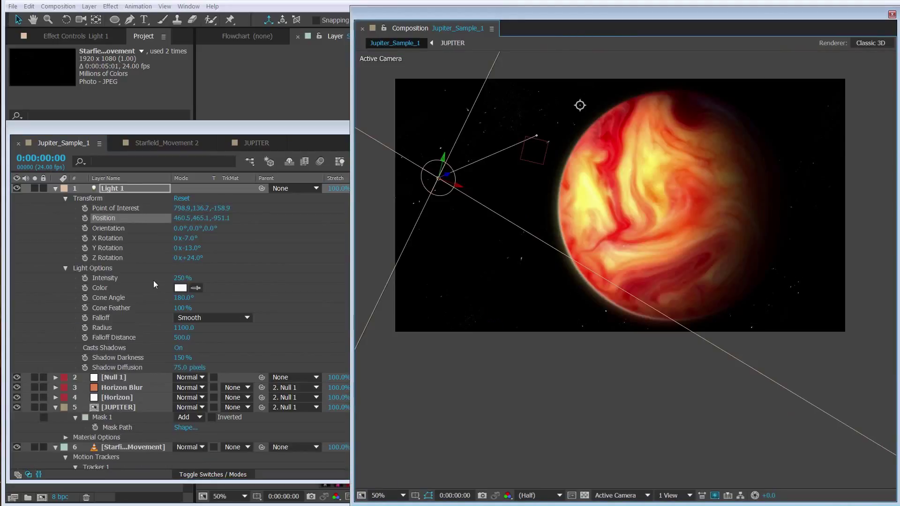
- Set the Z Rotation of Horizon Blur, Horizon and JUPITER to 35° and move the planet up and to the right within the frame
click(119, 408)
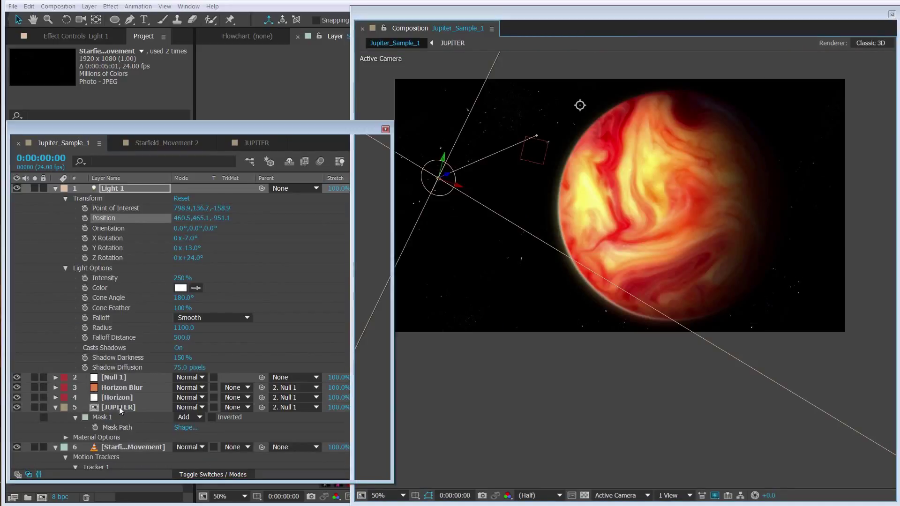
shift+click(134, 388)
key(r)
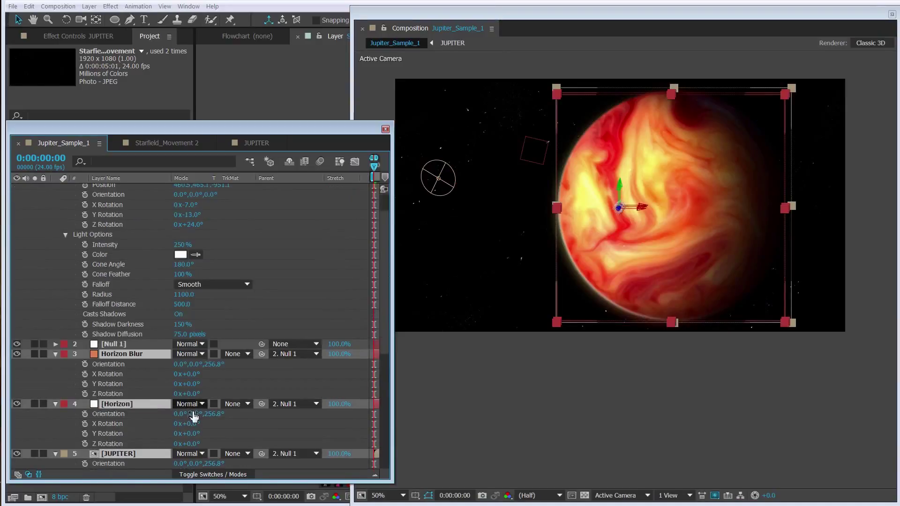
drag(188, 444, 215, 444)
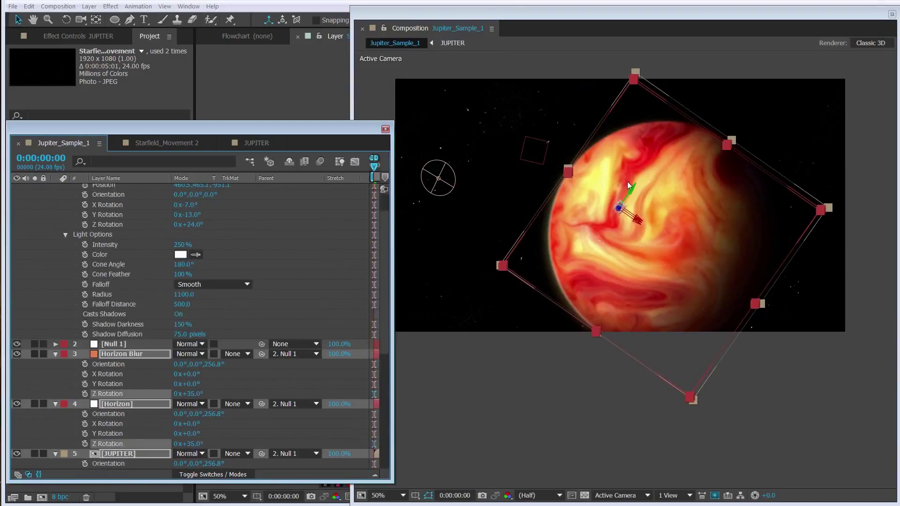
drag(633, 195, 655, 177)
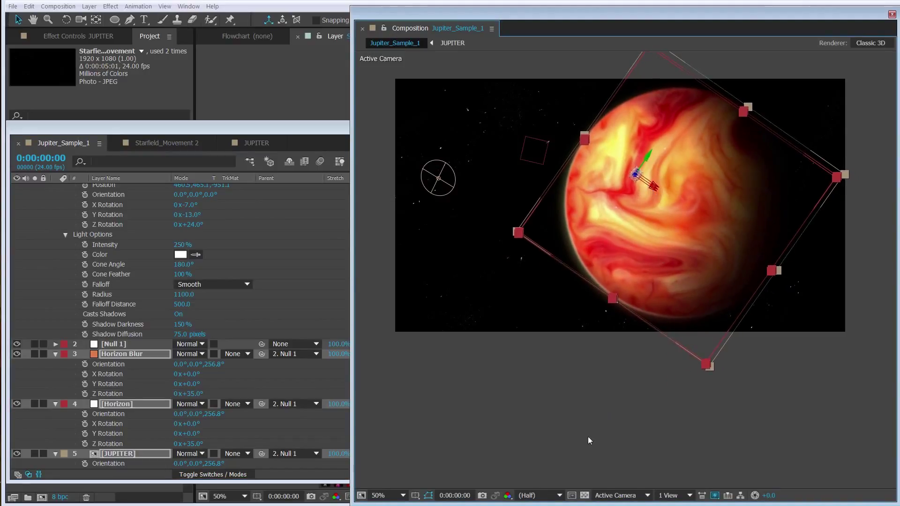
click(580, 410)
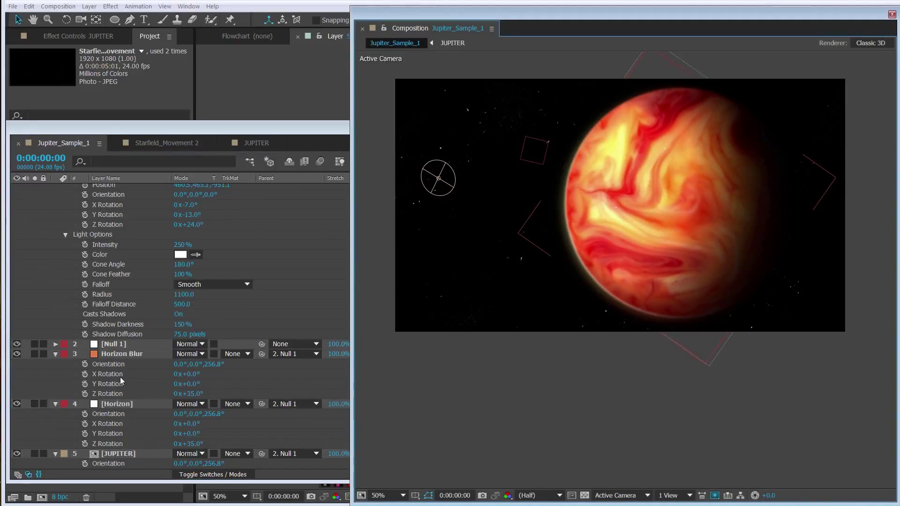
- Nudge the Horizon Blur and Horizon layers together to a slightly higher position, leaving a thin glowing rim along the planet's upper-left edge
click(123, 355)
ctrl+click(128, 405)
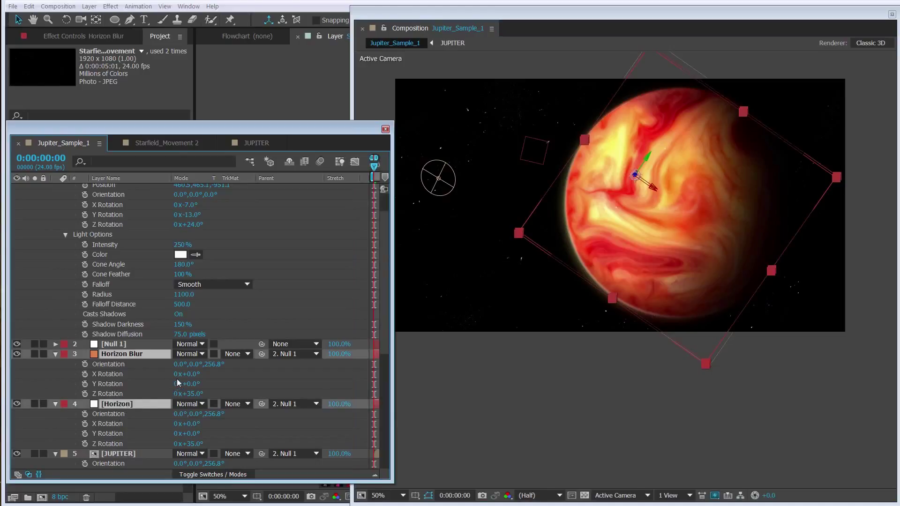
key(Up)
key(Up)
key(Up)
key(Up)
key(Up)
key(Up)
key(Up)
key(Up)
key(Up)
key(Up)
key(Up)
key(Up)
key(Up)
key(Up)
key(Up)
key(Up)
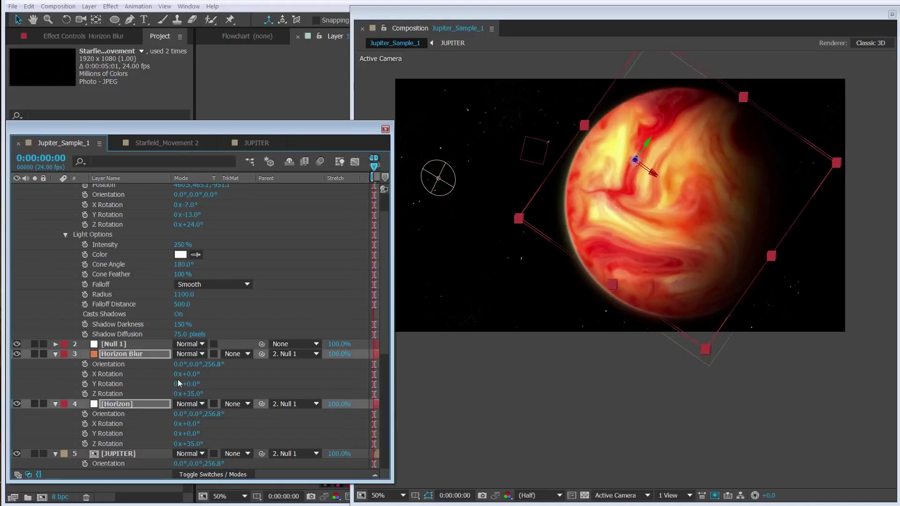
key(shift+Down)
key(shift+Down)
key(shift+Down)
key(shift+Down)
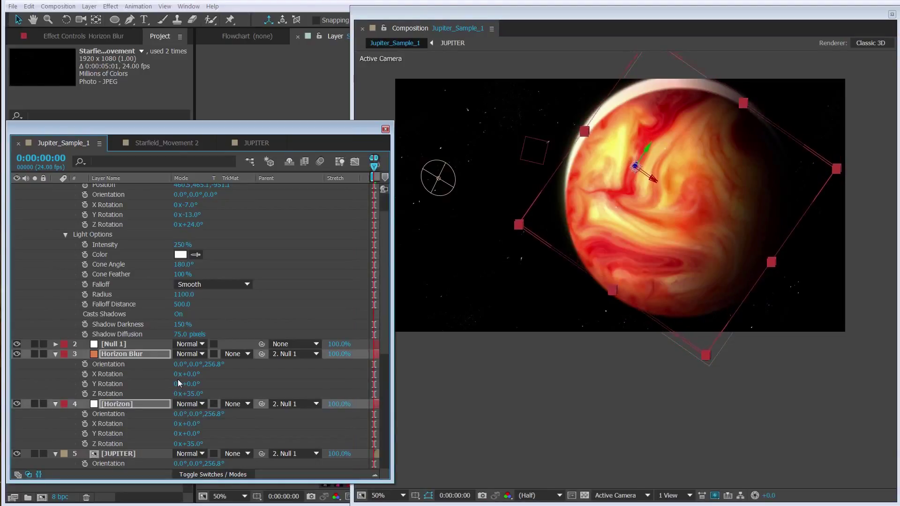
key(Down)
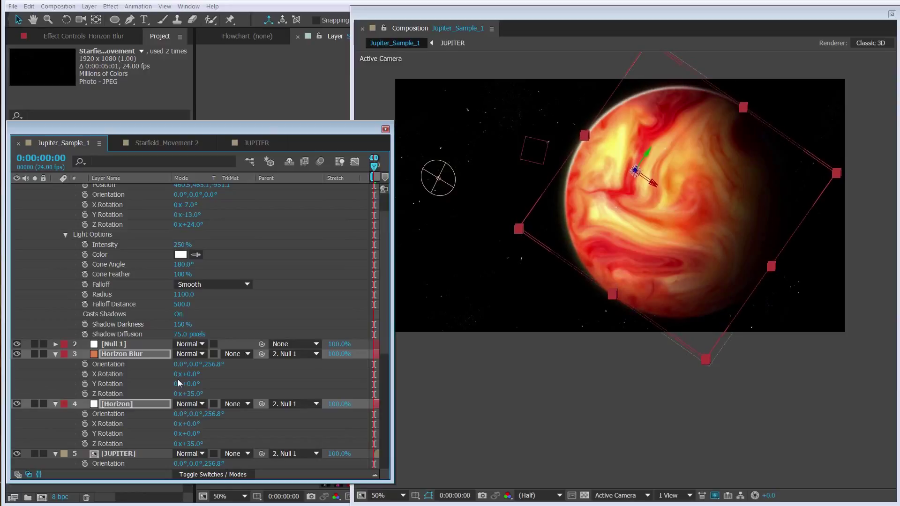
key(Right)
key(Right)
key(Down)
key(Left)
key(Left)
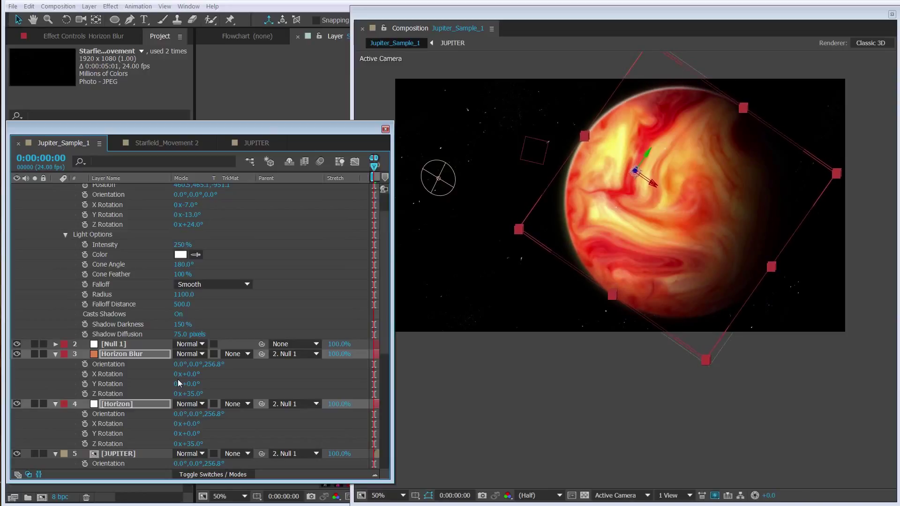
key(Down)
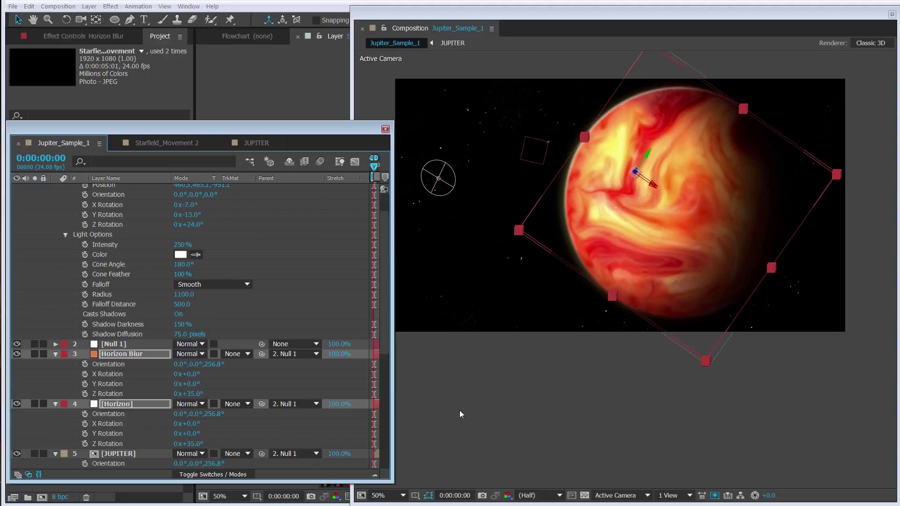
click(459, 410)
- Inspect the planet's rim up close, and nudge the Horizon Blur and Horizon layers very slightly down
scroll(577, 206, up, 1)
scroll(577, 206, down, 1)
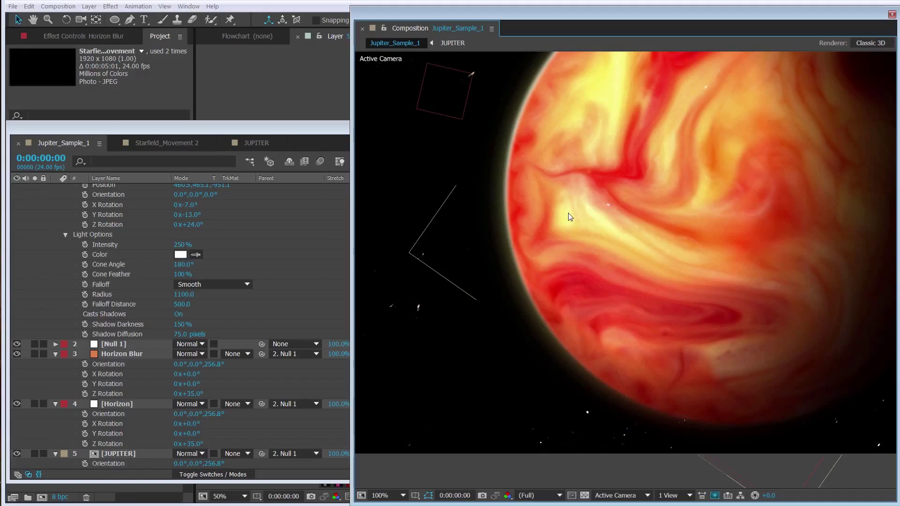
scroll(569, 215, down, 1)
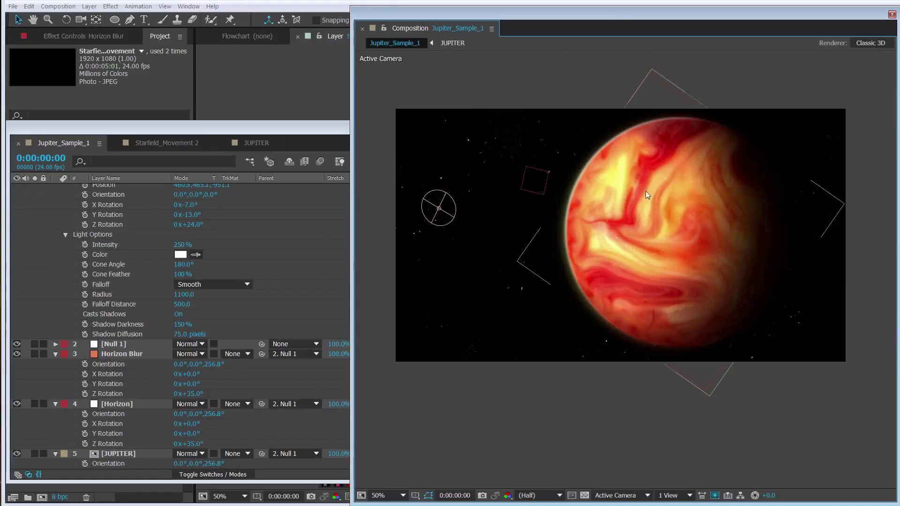
click(126, 352)
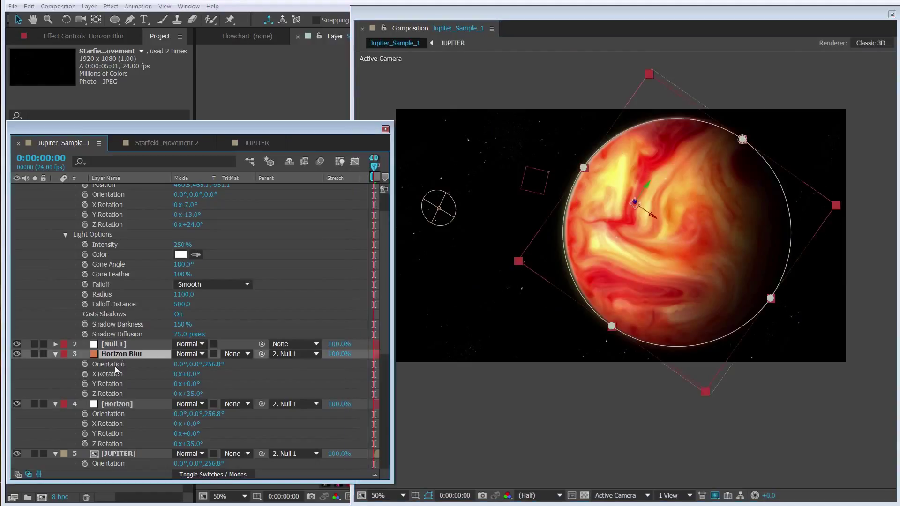
ctrl+click(118, 403)
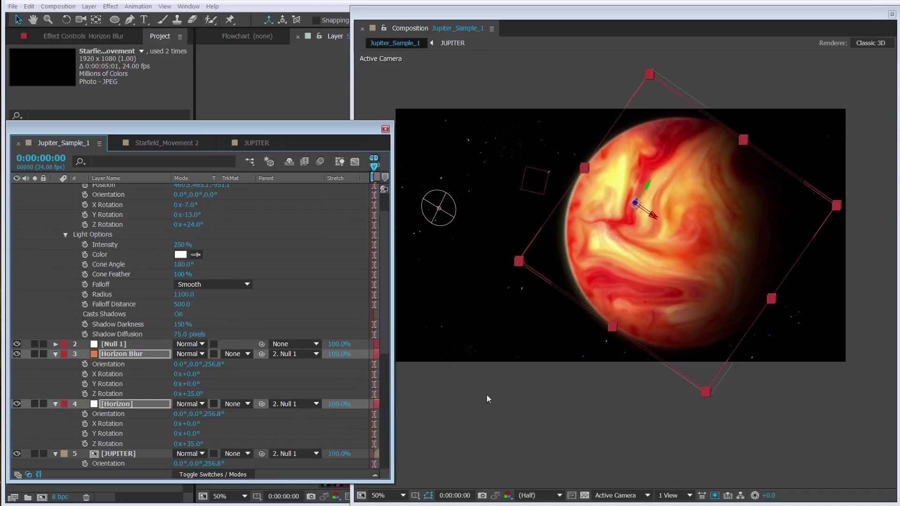
click(544, 305)
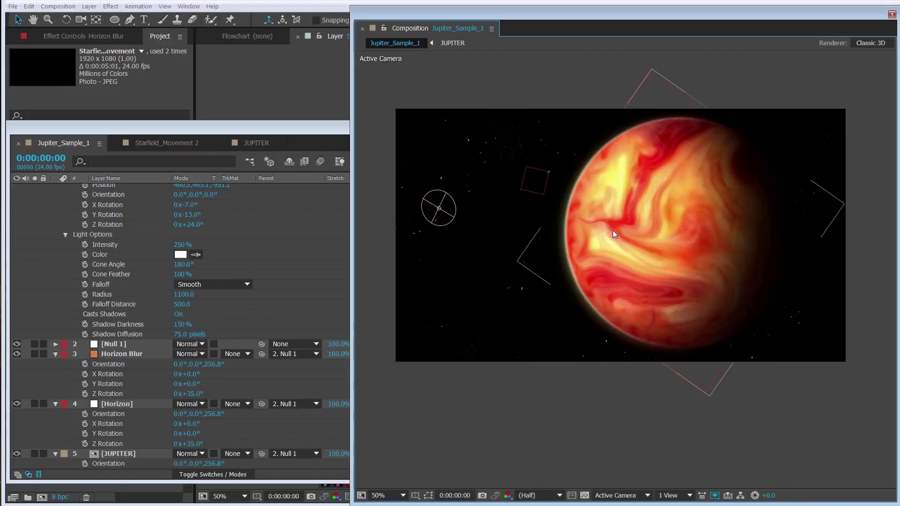
- Collapse Light 1's properties and switch the light off and on repeatedly to compare the rotated planet's shading
scroll(613, 230, up, 1)
scroll(612, 230, down, 1)
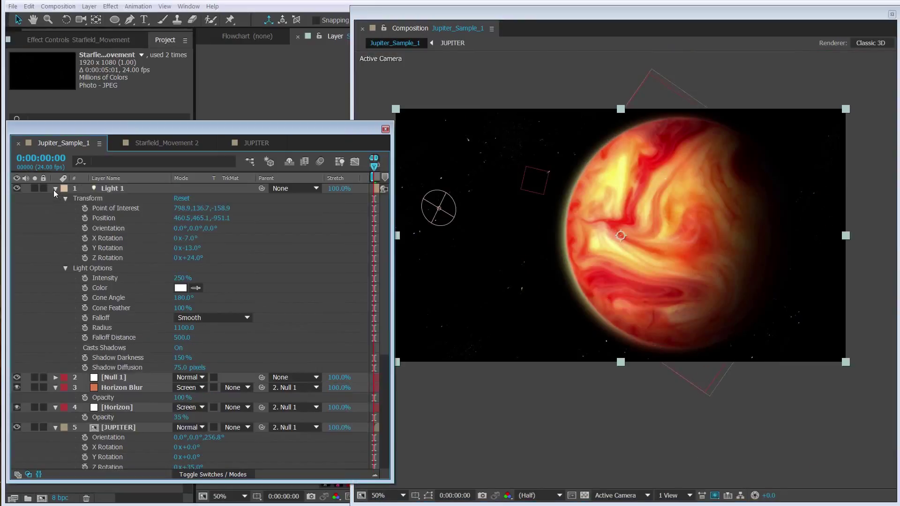
click(55, 190)
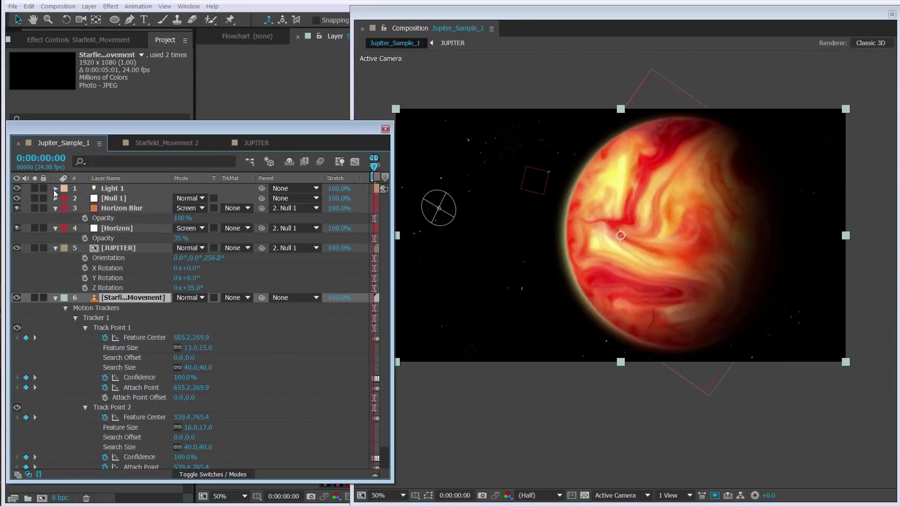
click(16, 188)
click(17, 189)
click(17, 189)
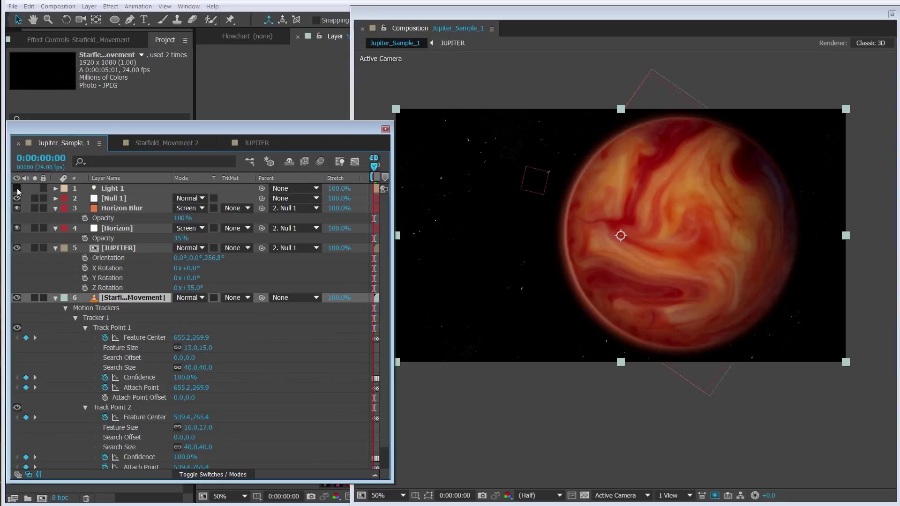
click(17, 188)
click(17, 189)
click(17, 189)
scroll(626, 241, down, 2)
scroll(627, 241, up, 2)
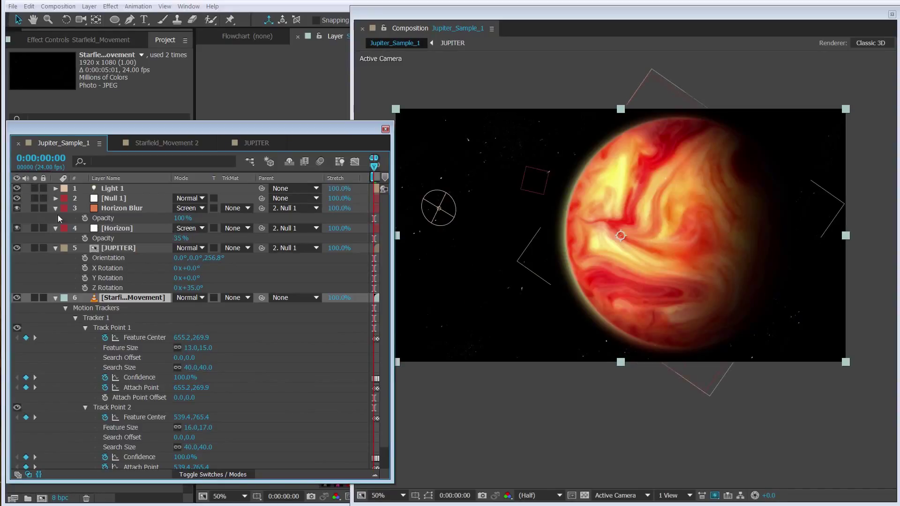
- Toggle Light 1's visibility again to compare the planet with and without its directional lighting
click(17, 189)
click(17, 189)
click(17, 188)
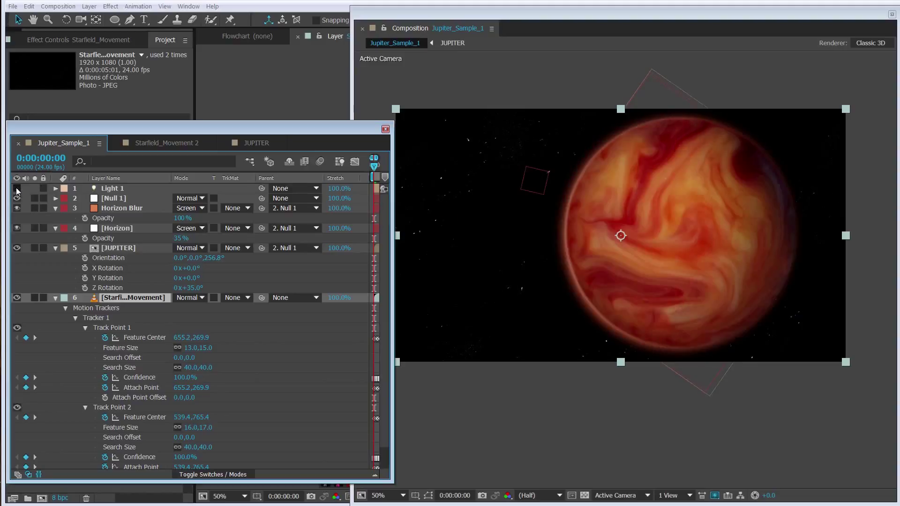
click(17, 189)
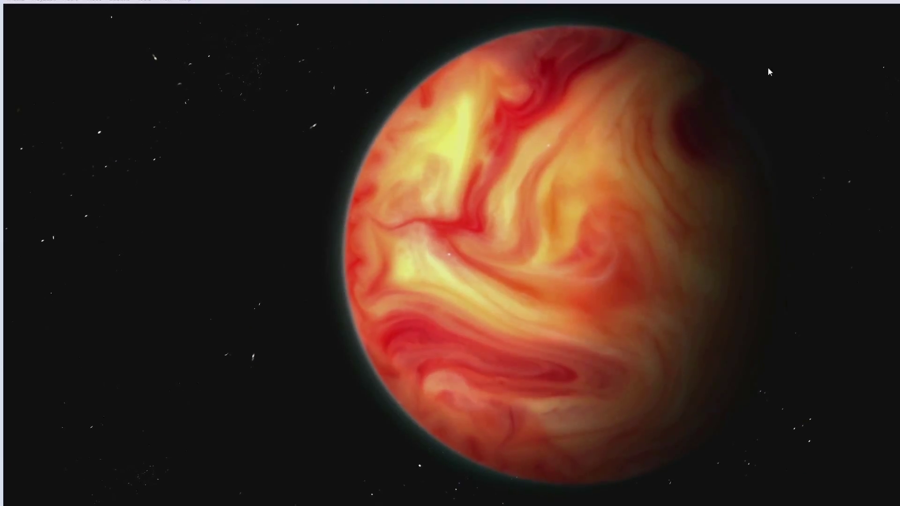
- Close the rendered planet video and return to the Jupiter_Sample_1 composition in After Effects
click(897, 1)
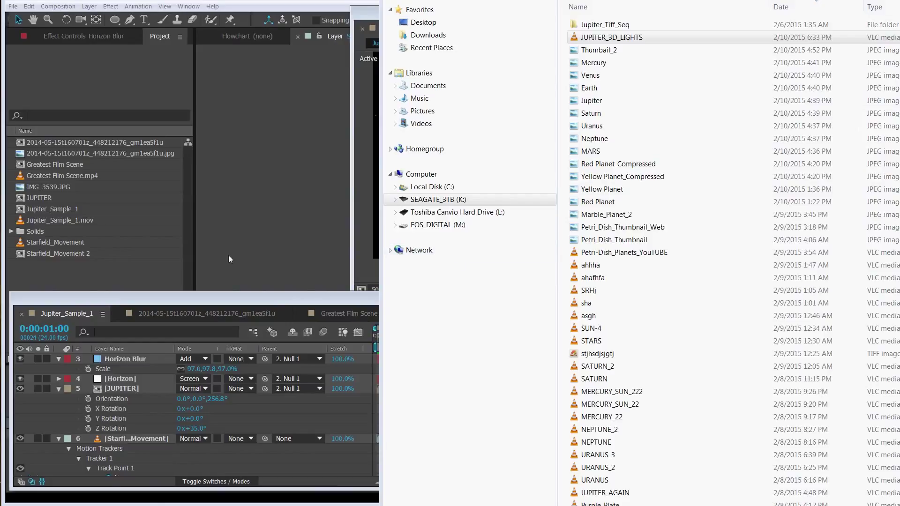
click(230, 297)
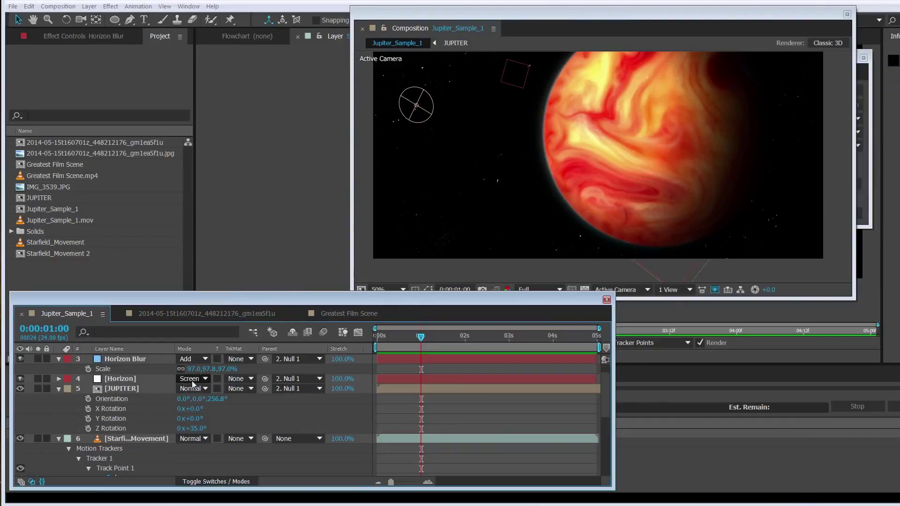
click(131, 10)
mouse_move(89, 6)
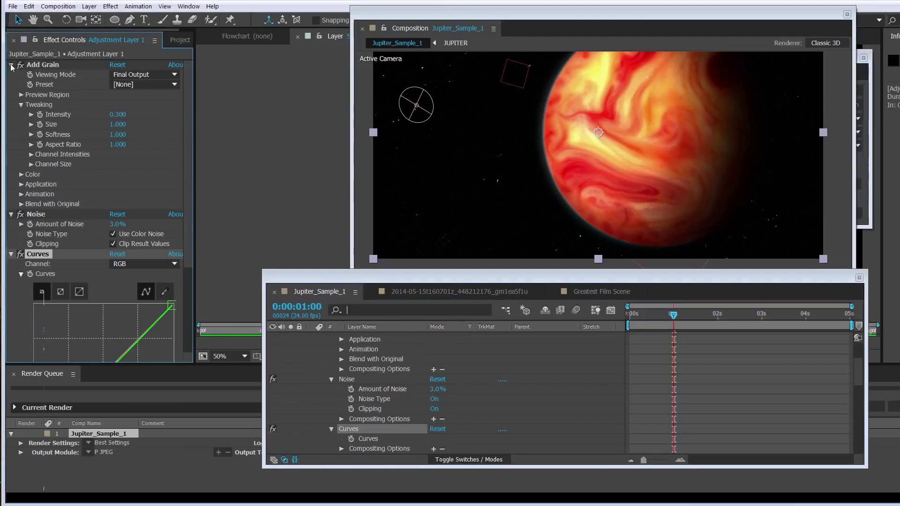
- Collapse Adjustment Layer 1's effects and review the Add Grain and Noise settings one after the other
click(11, 65)
click(11, 75)
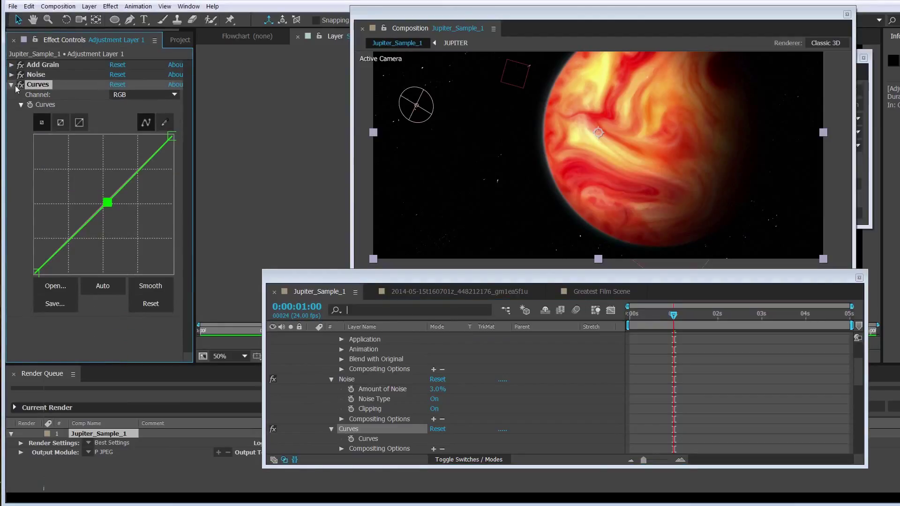
click(11, 85)
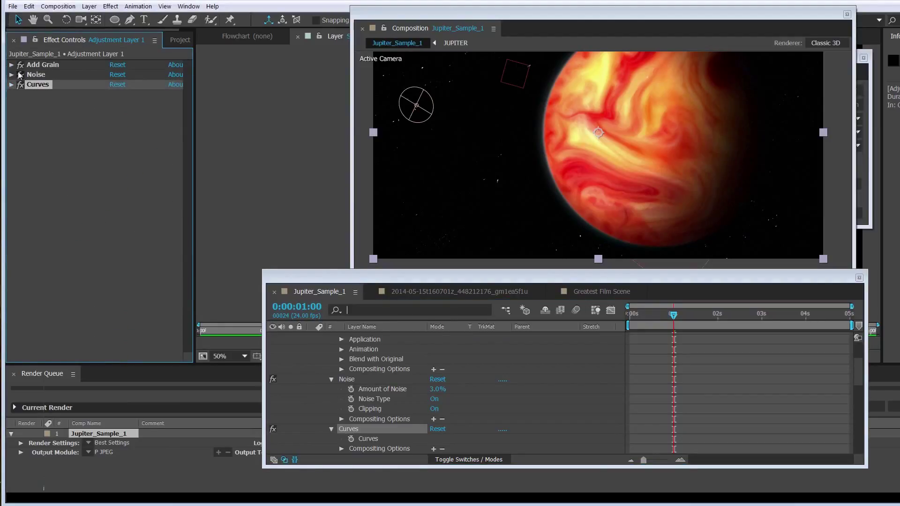
click(11, 65)
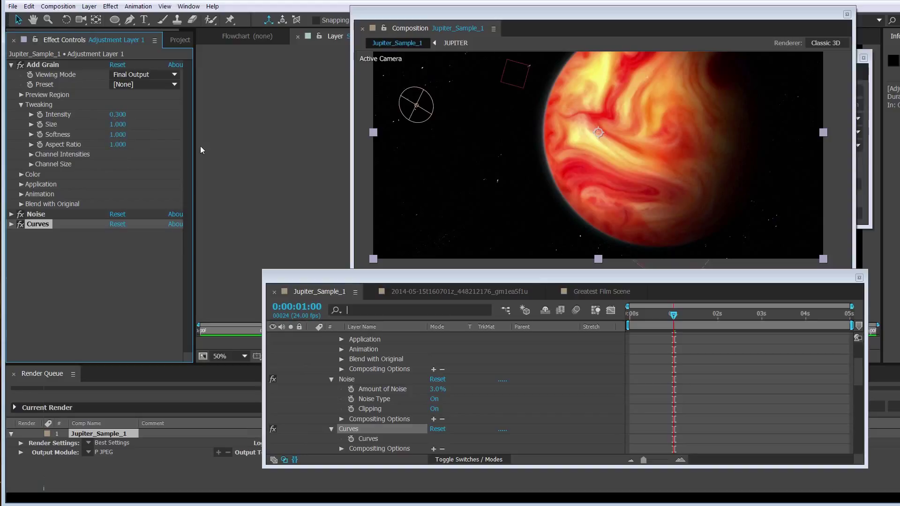
click(11, 65)
click(11, 75)
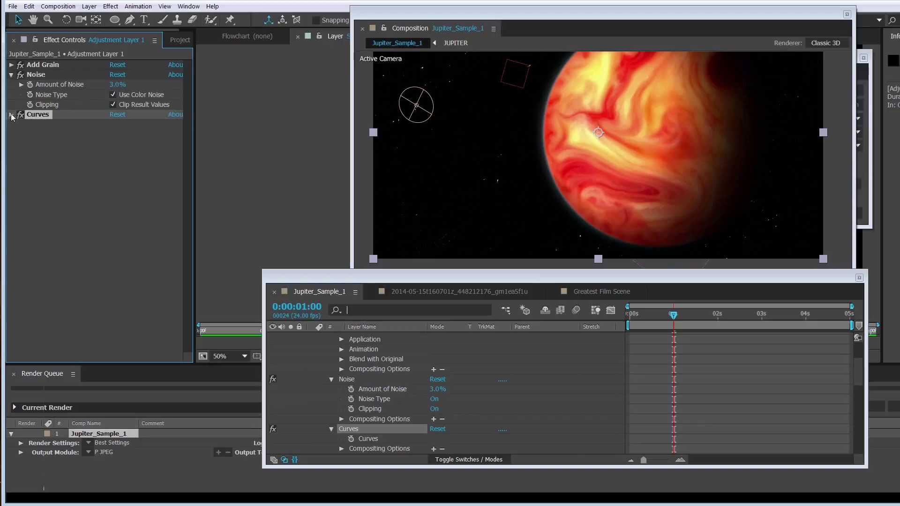
- Expand Adjustment Layer 1's Curves effect and examine the Red, Green and Blue channel curves around their midpoints
click(11, 117)
click(145, 125)
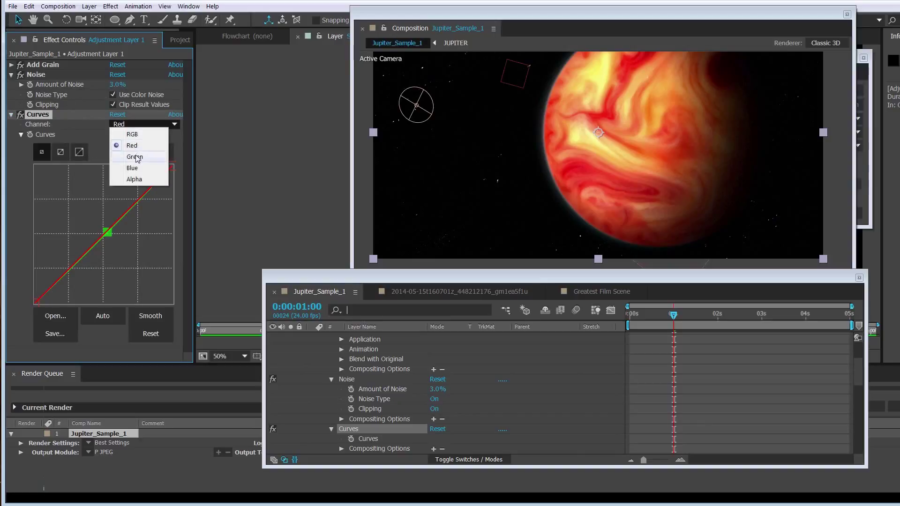
click(135, 158)
click(134, 126)
click(132, 168)
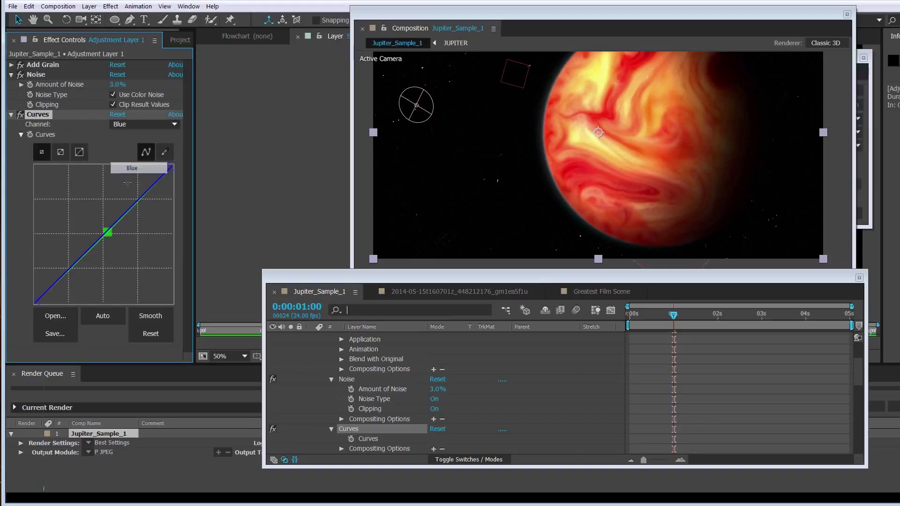
click(106, 235)
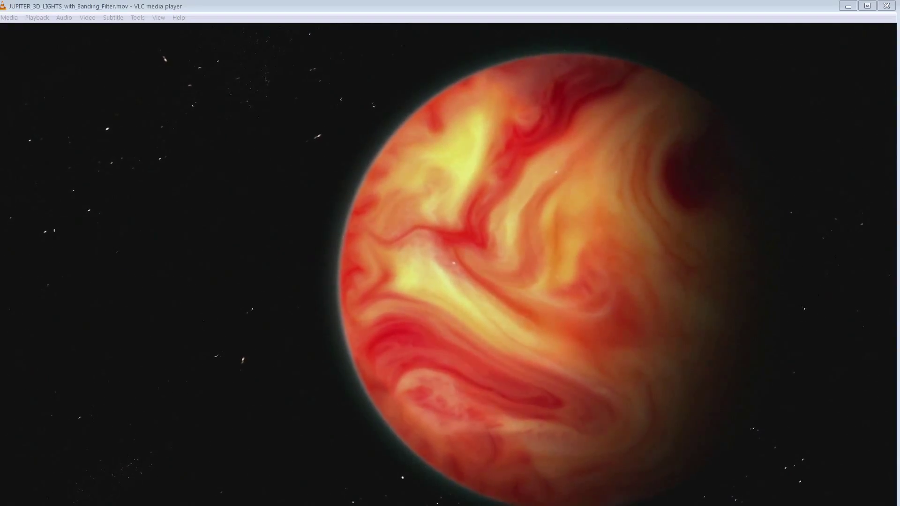
- Review the rendered JUPITER_3D_LIGHTS_with_Banding_Filter.mov in VLC media player
click(328, 10)
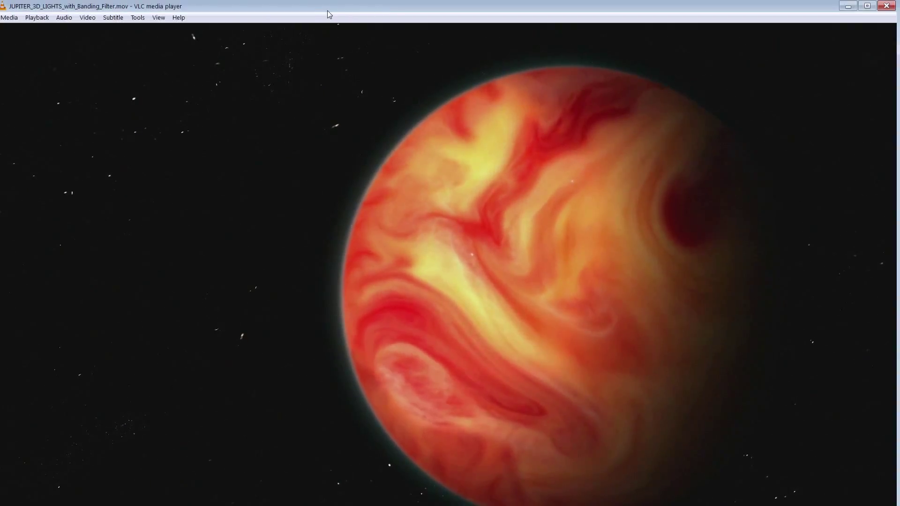